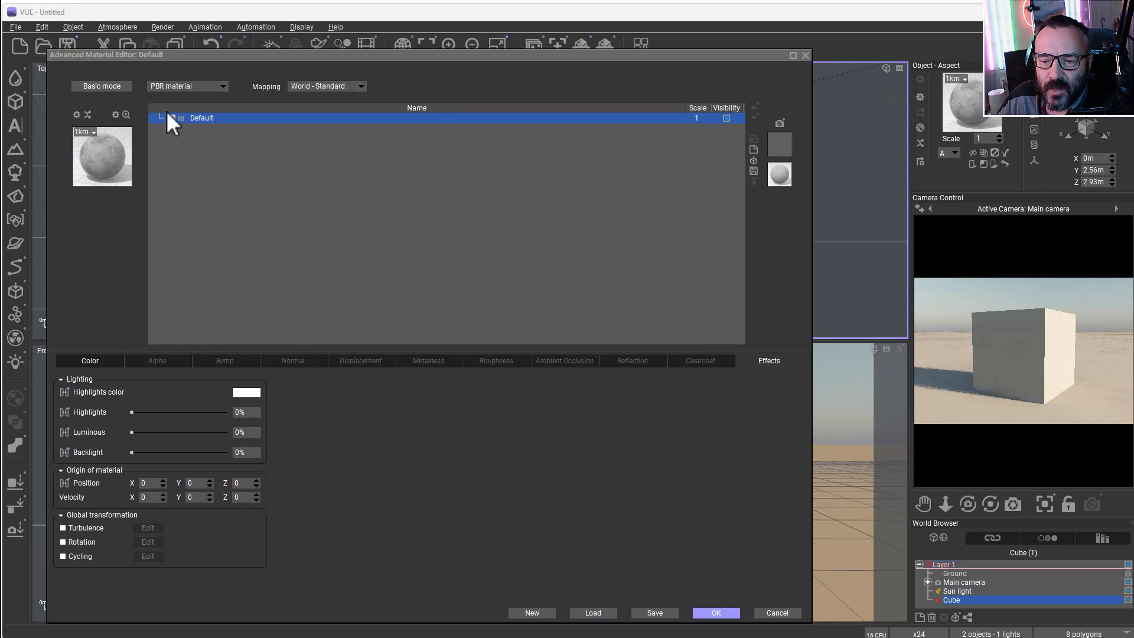
# Step: Show the Default material's color settings and switch to the browser to read Wikipedia's Physically based rendering article
pyautogui.click(83, 357)
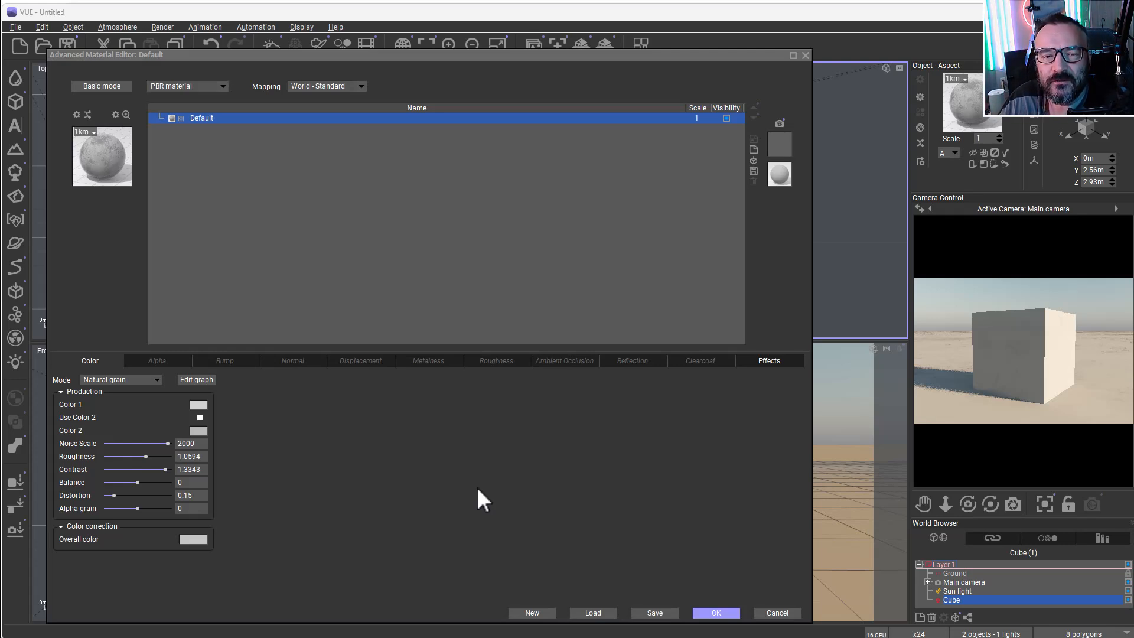
pyautogui.click(878, 0)
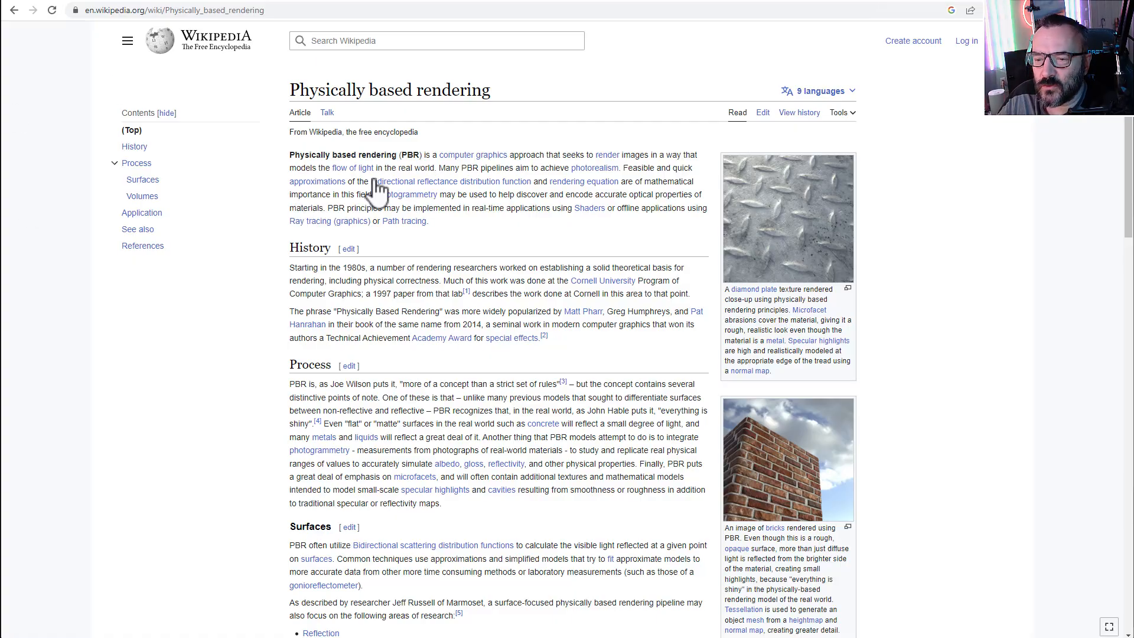
pyautogui.scroll(-1, 390, 213)
pyautogui.scroll(-3, 303, 243)
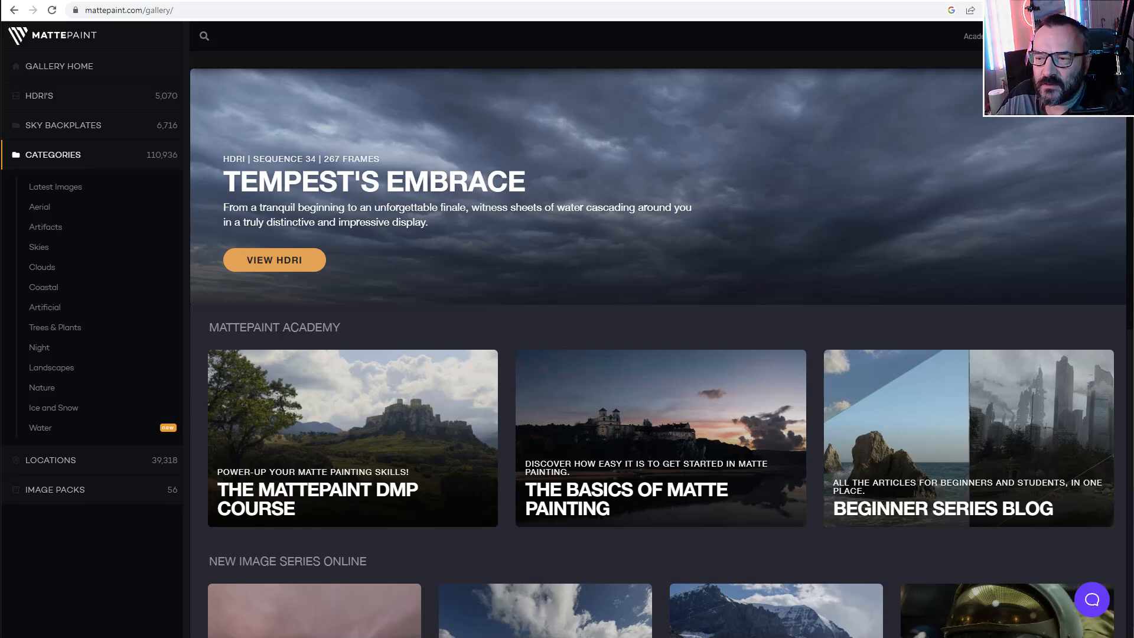
# Step: View the Adobe Substance 3D page and the Filter Forge website as sources of PBR textures
pyautogui.click(605, 2)
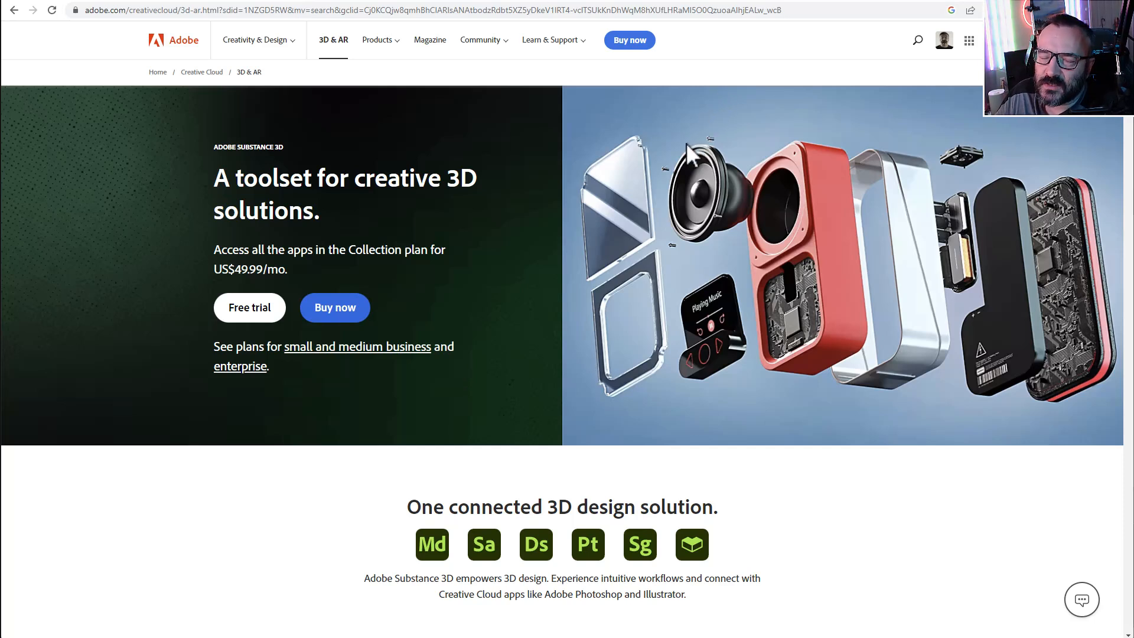
pyautogui.click(757, 0)
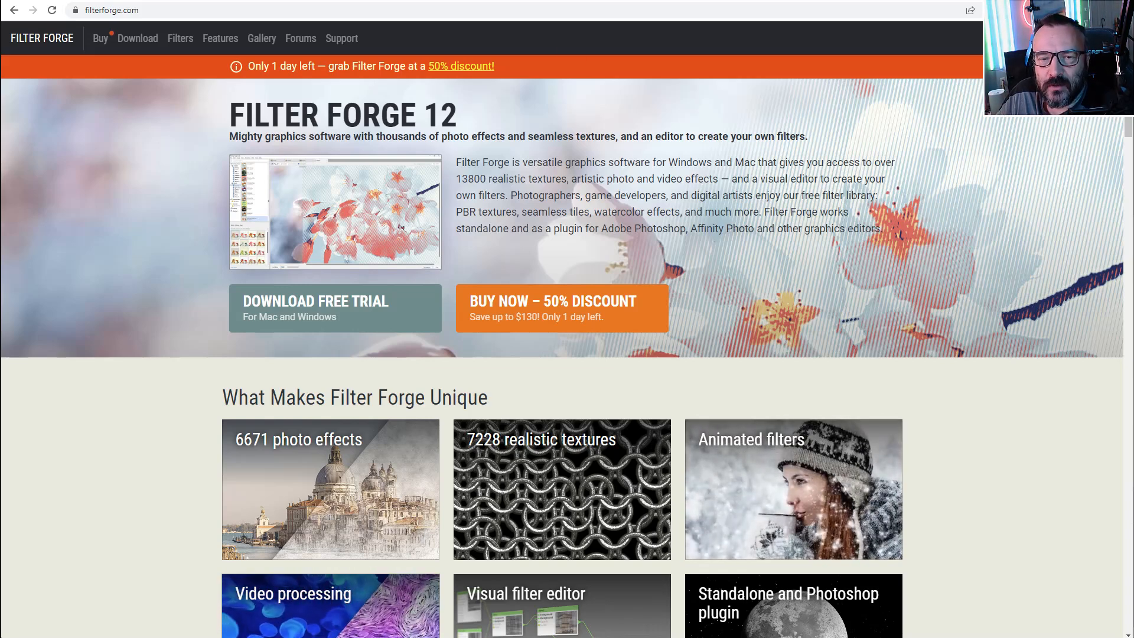
# Step: Look through the textures in the Midjourney Bot conversation on Discord and enlarge cyber zombie skin Image #3
pyautogui.click(354, 2)
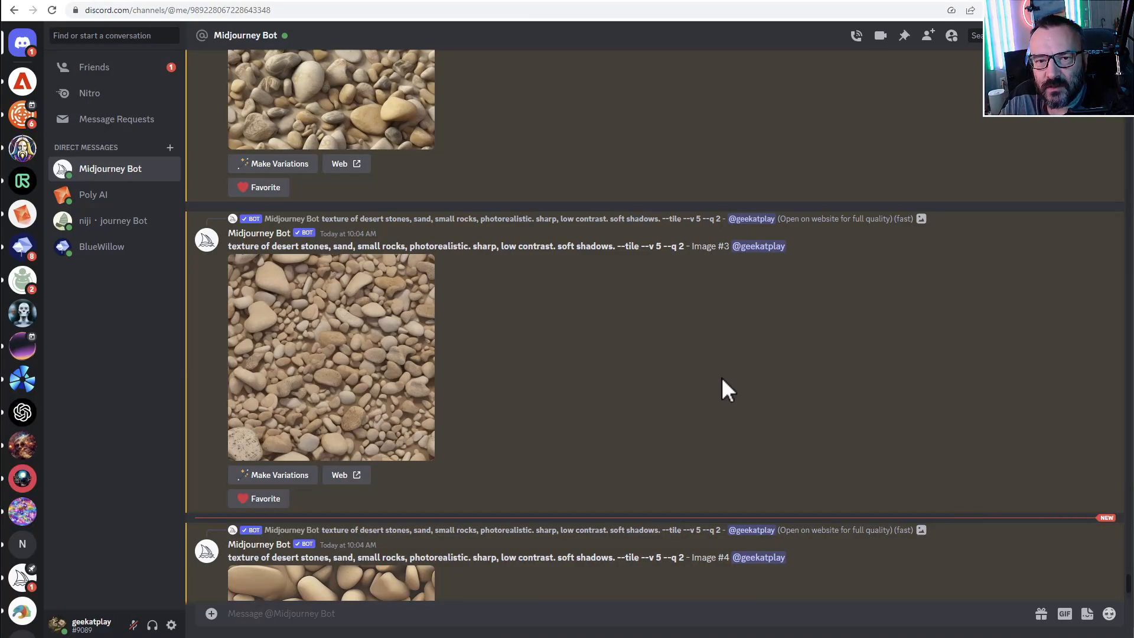
pyautogui.scroll(15, 541, 380)
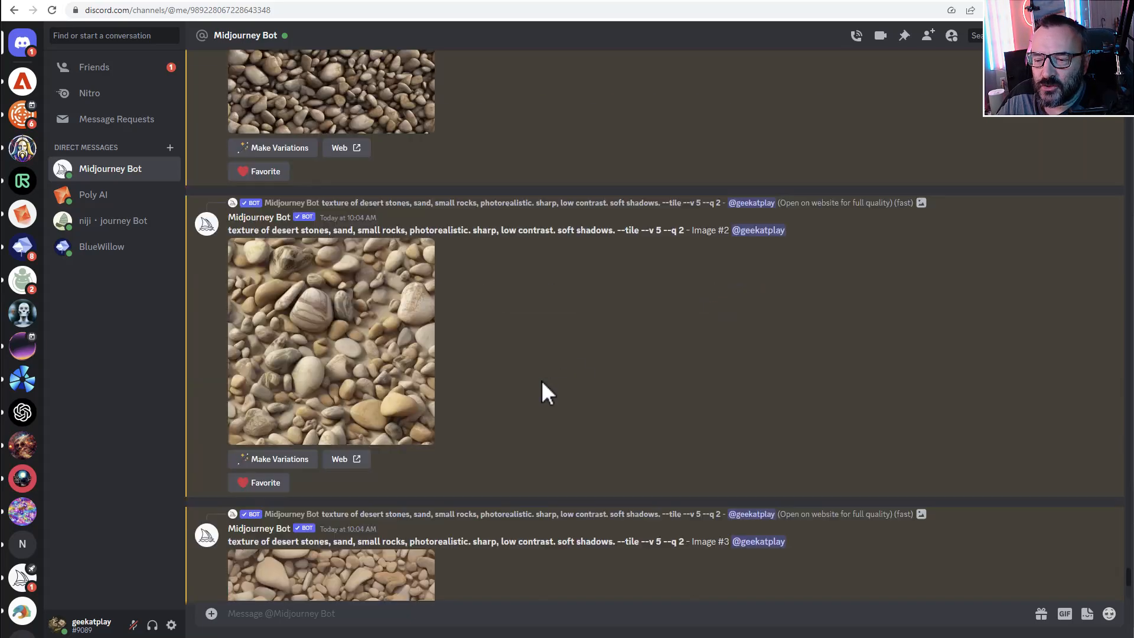
pyautogui.scroll(15, 484, 356)
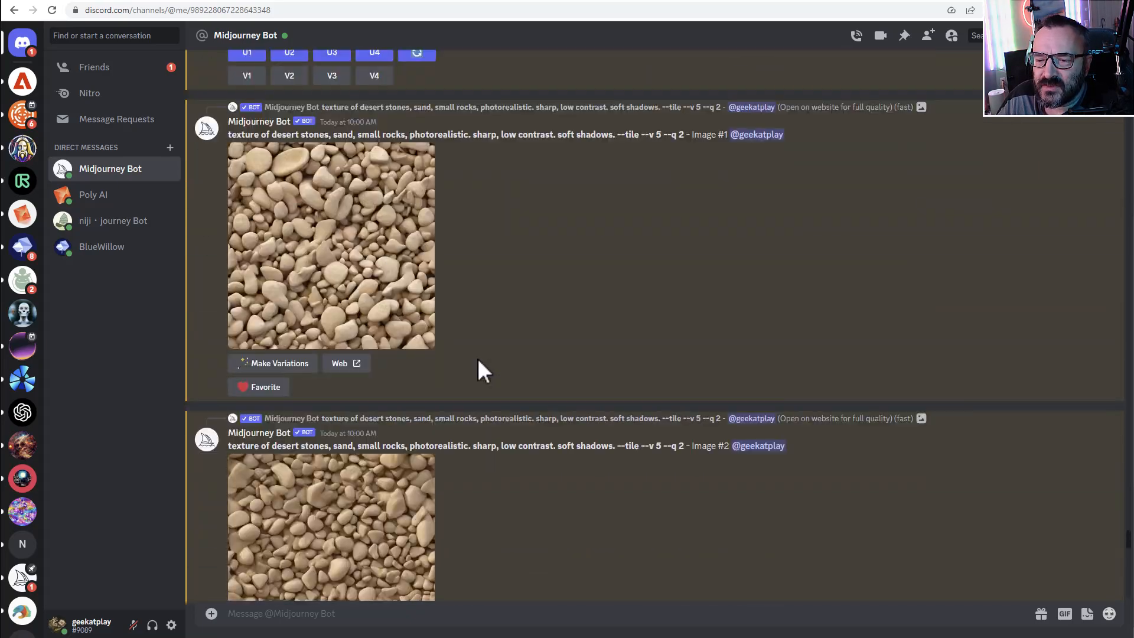
pyautogui.scroll(15, 456, 231)
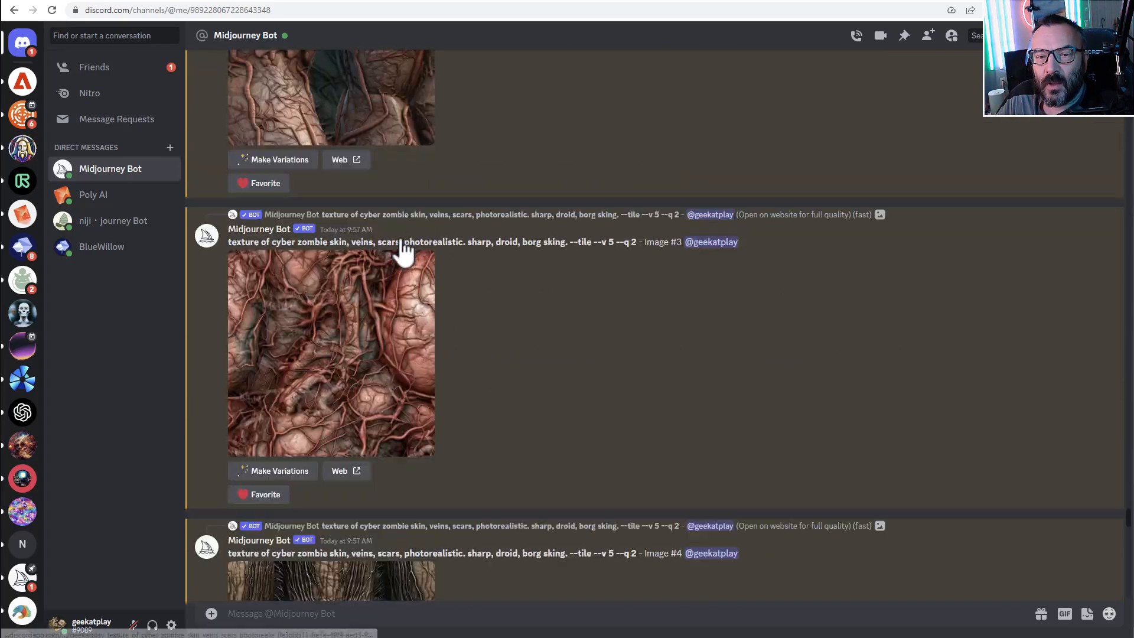
pyautogui.scroll(10, 459, 241)
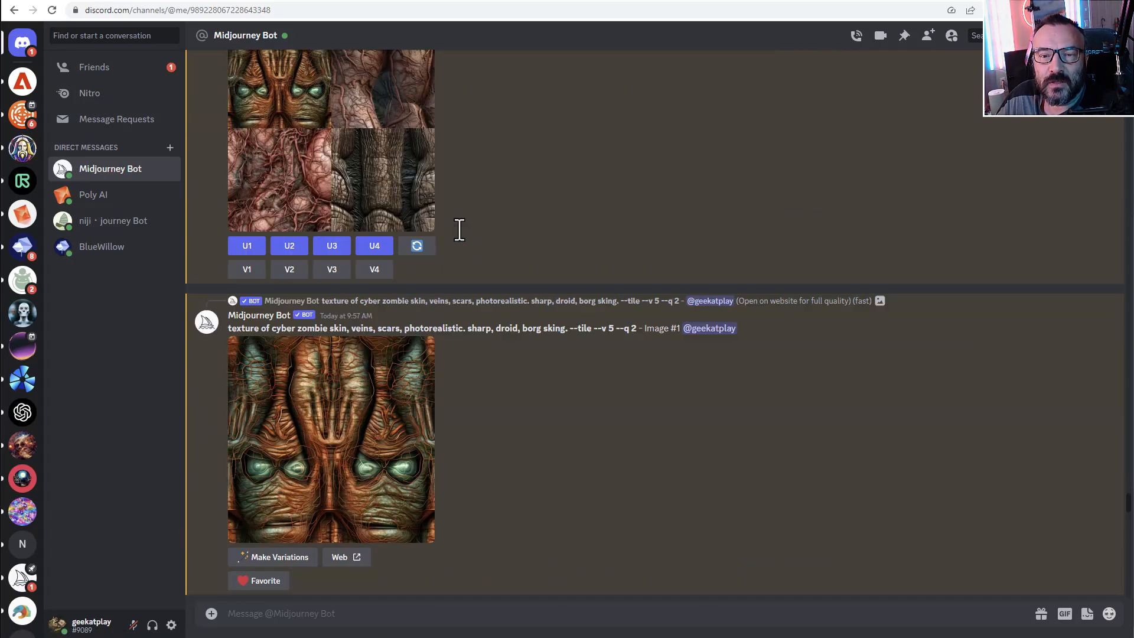
pyautogui.scroll(5, 503, 272)
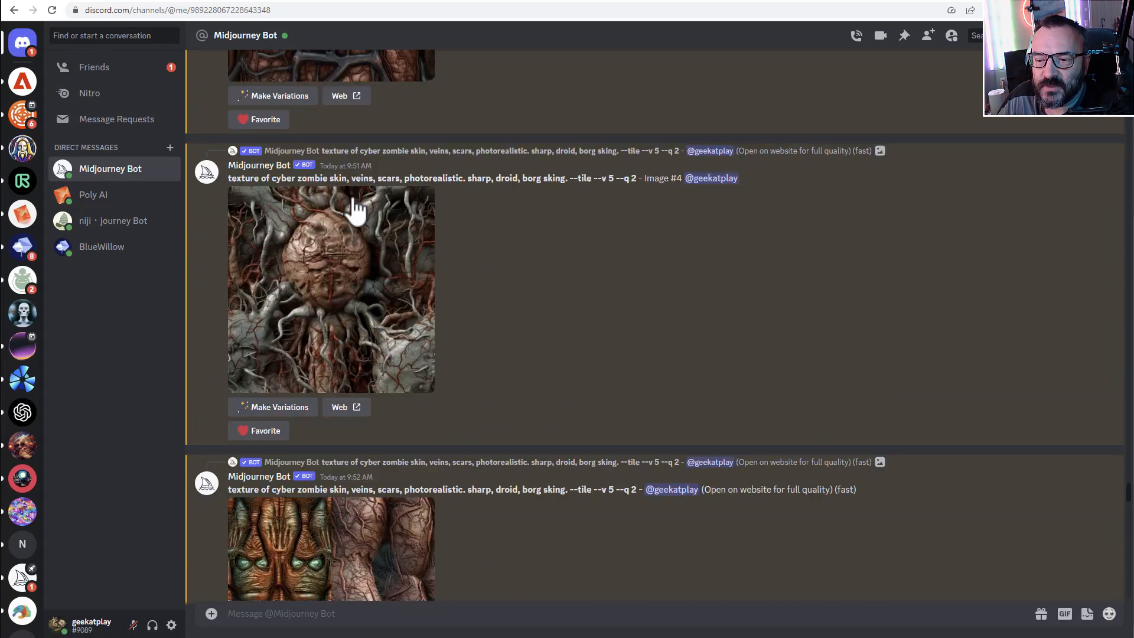
pyautogui.scroll(7, 468, 210)
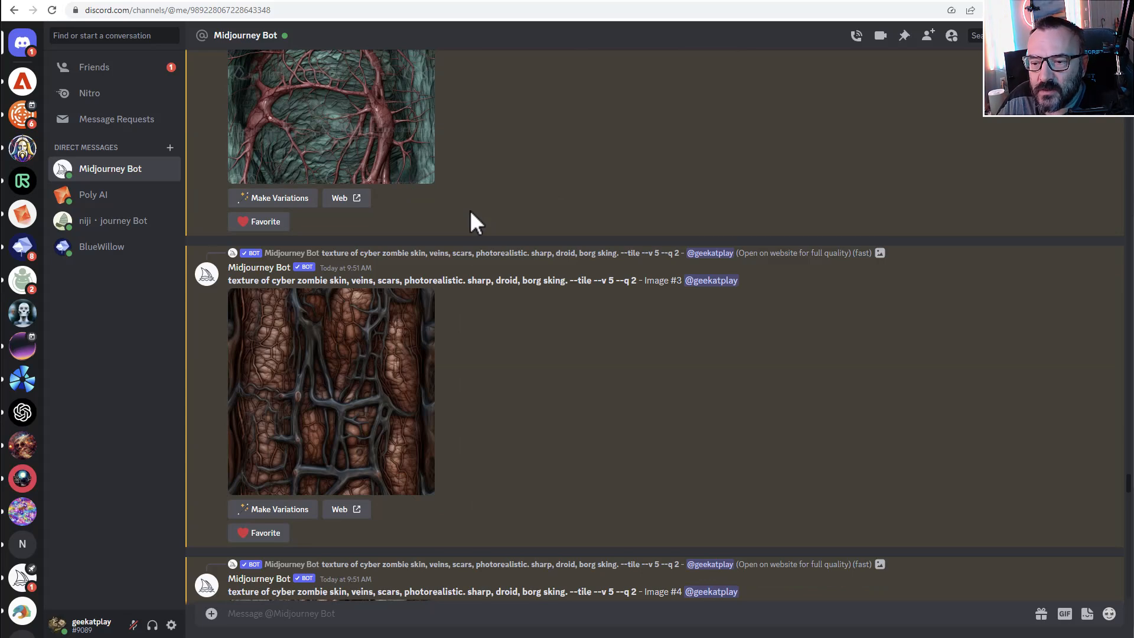
pyautogui.scroll(-3, 475, 286)
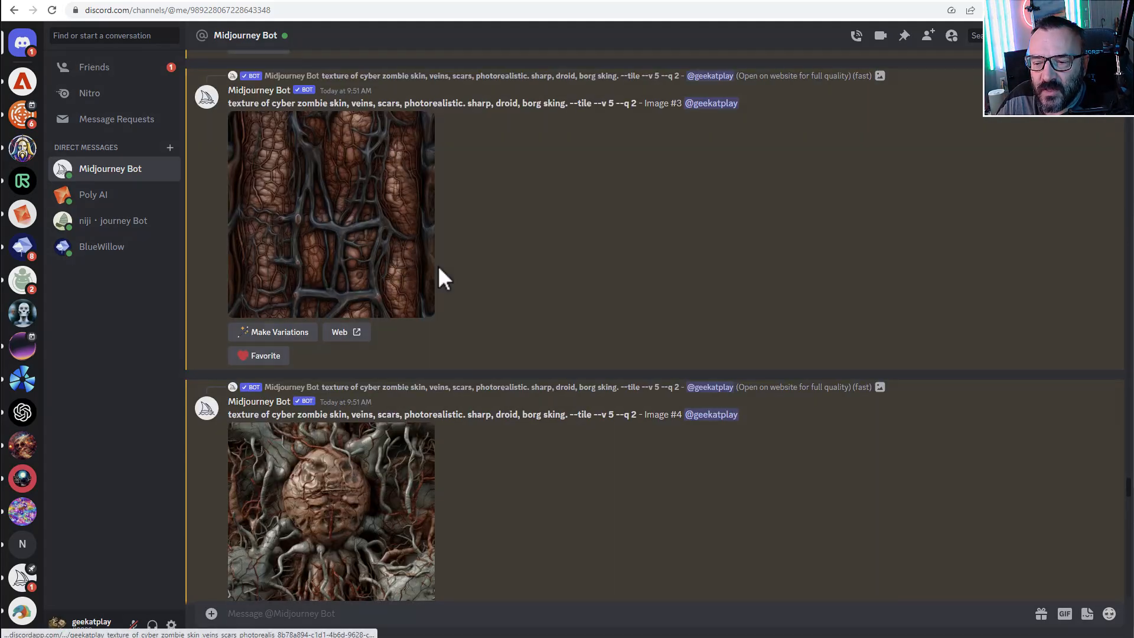
pyautogui.click(400, 251)
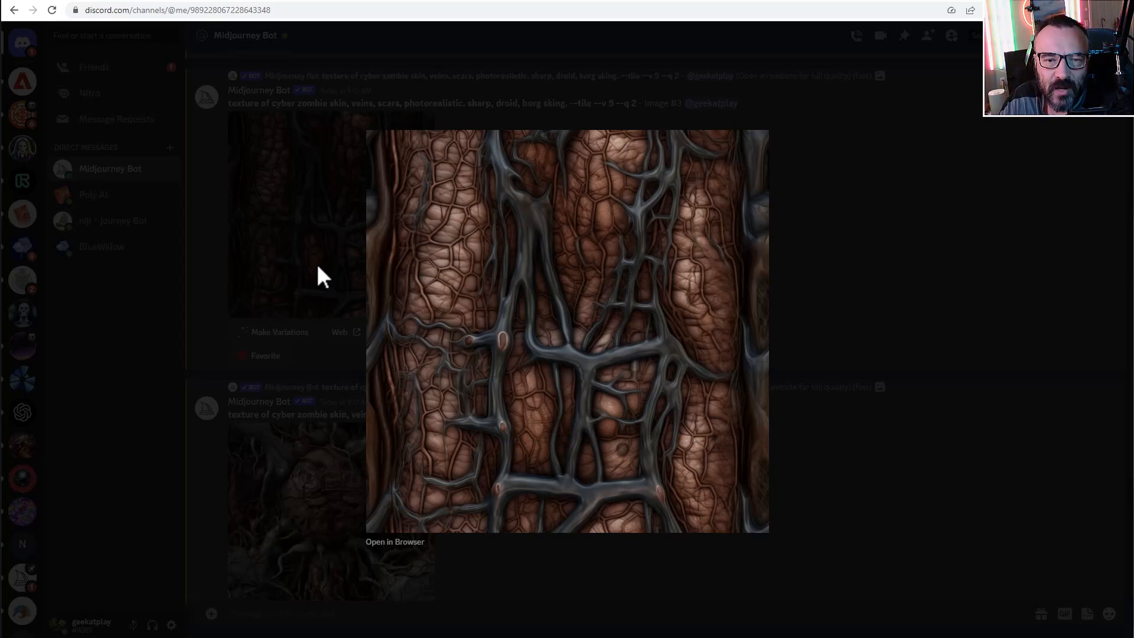
# Step: Browse the generated materials in the Poly texture gallery
pyautogui.click(331, 0)
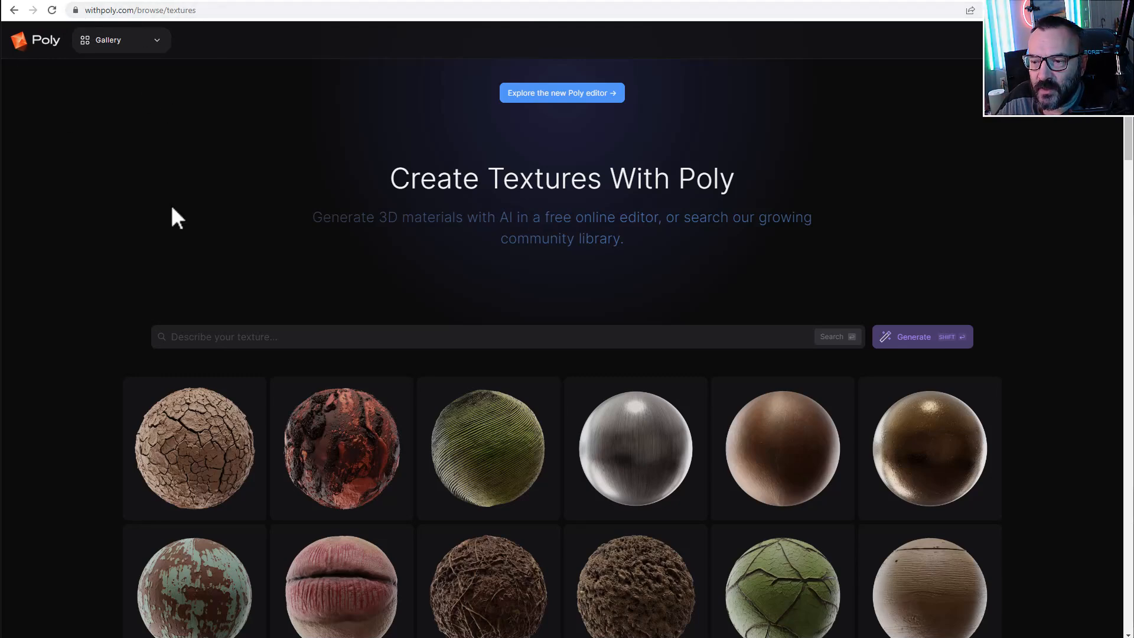
pyautogui.scroll(-4, 172, 207)
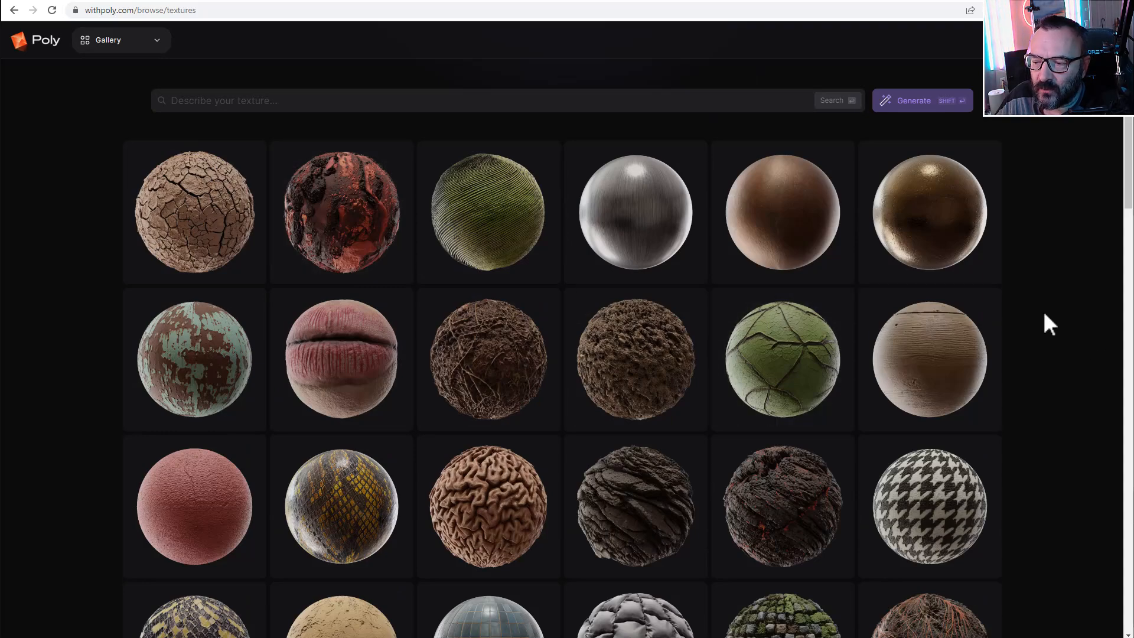
pyautogui.scroll(-4, 177, 195)
pyautogui.scroll(2, 181, 197)
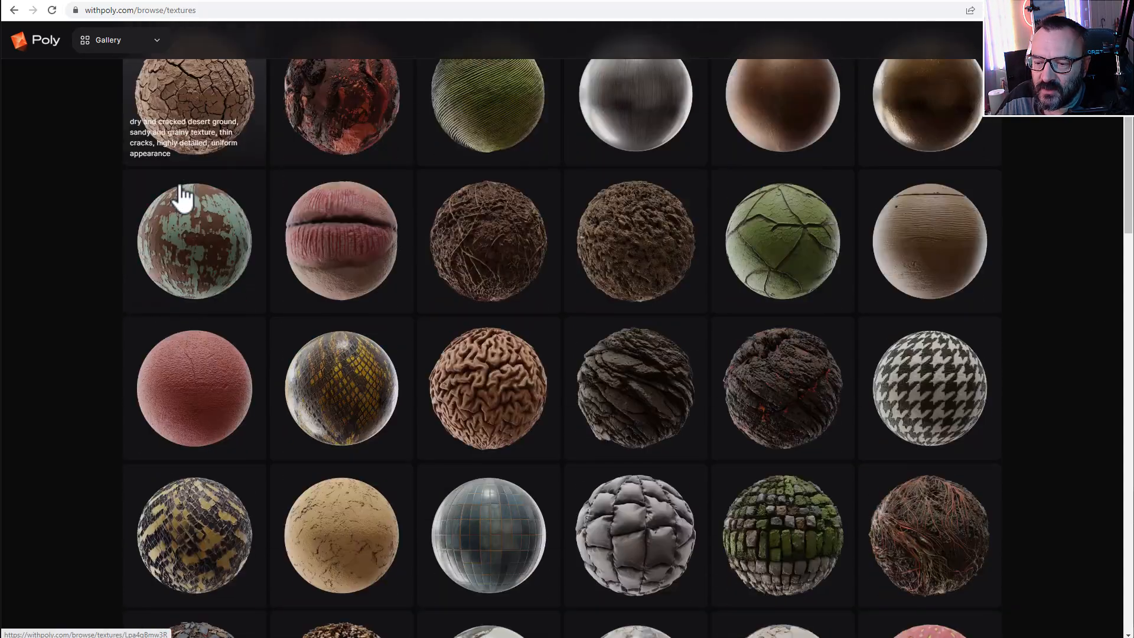
pyautogui.scroll(3, 183, 197)
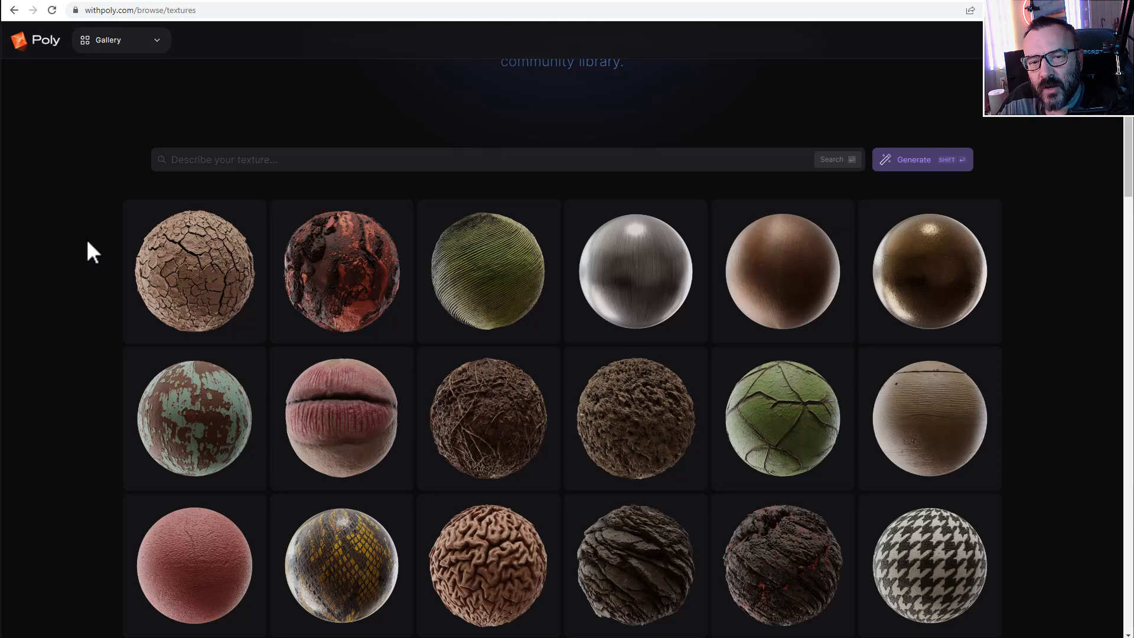
# Step: Inspect the details and maps of the dry and cracked desert ground texture in the gallery, and close it
pyautogui.click(102, 1)
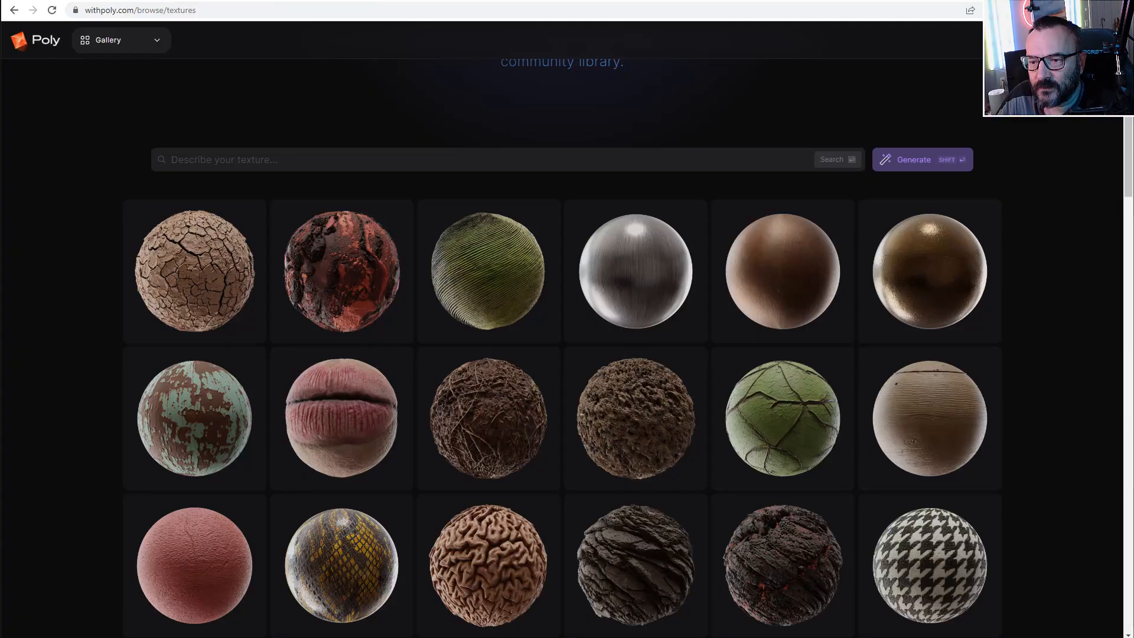
pyautogui.click(198, 301)
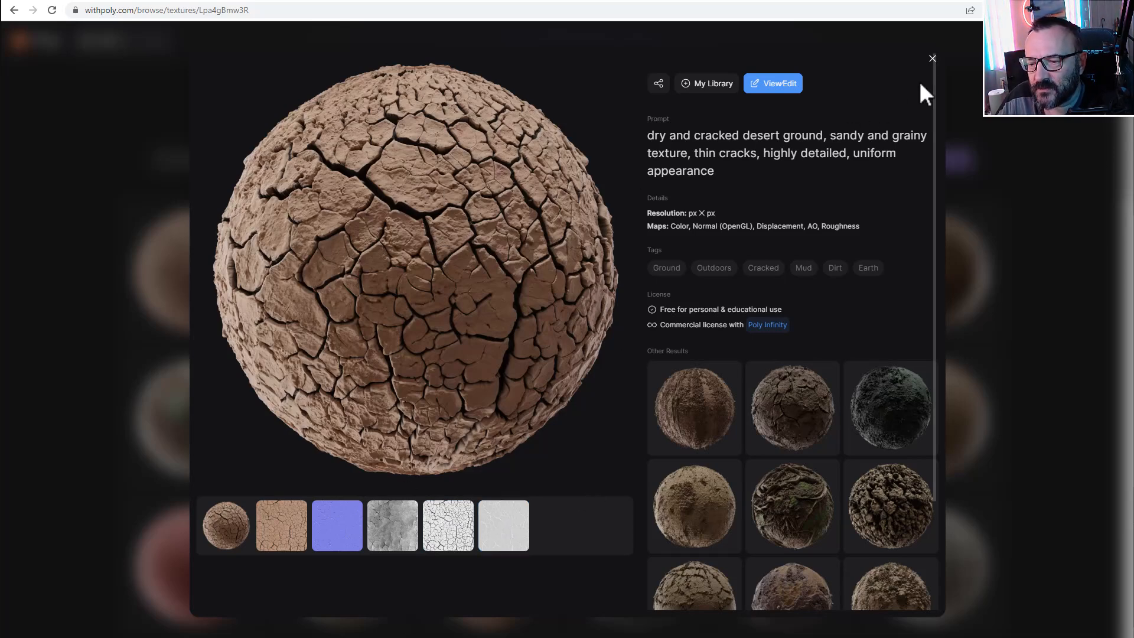
pyautogui.click(932, 59)
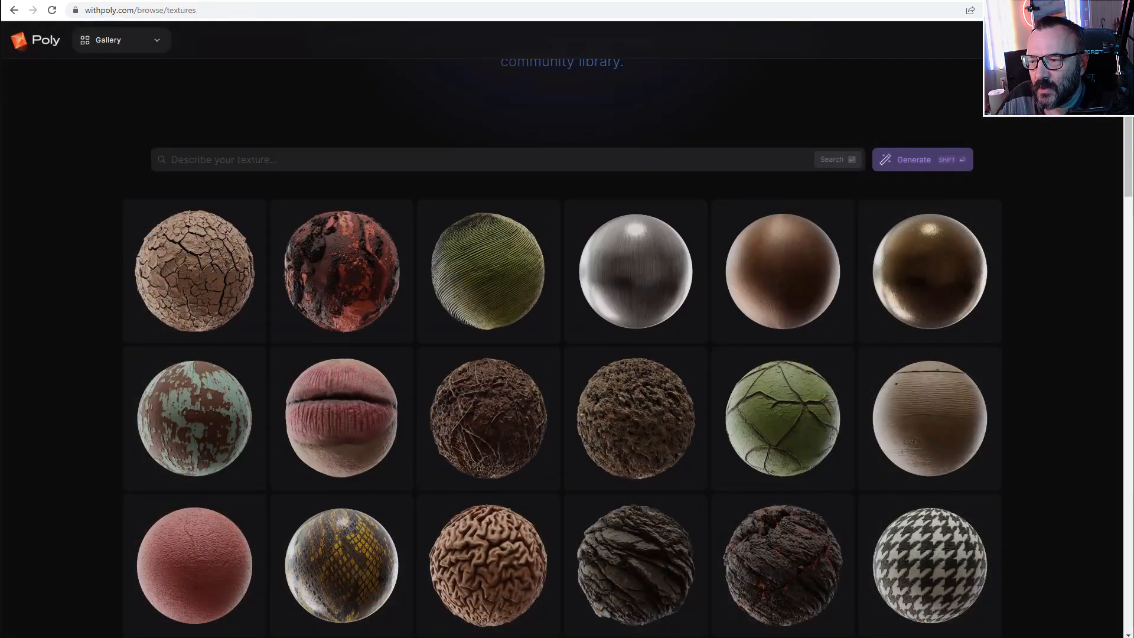
# Step: Open Poly's Texture Editor with the Quick Generate tool active
pyautogui.moveTo(121, 41)
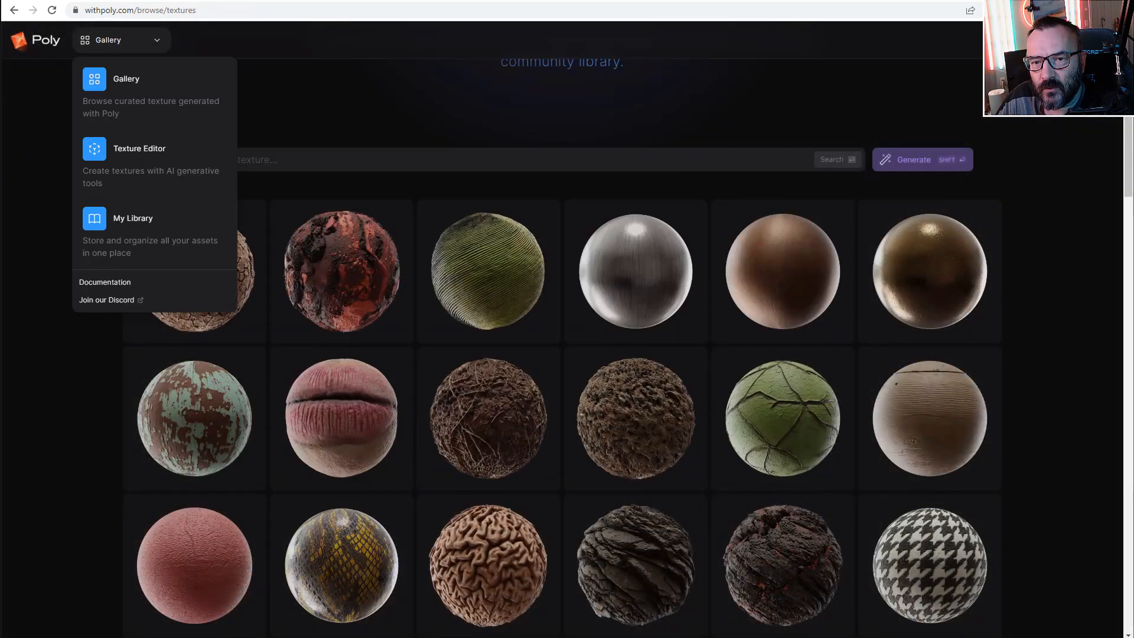
pyautogui.click(124, 165)
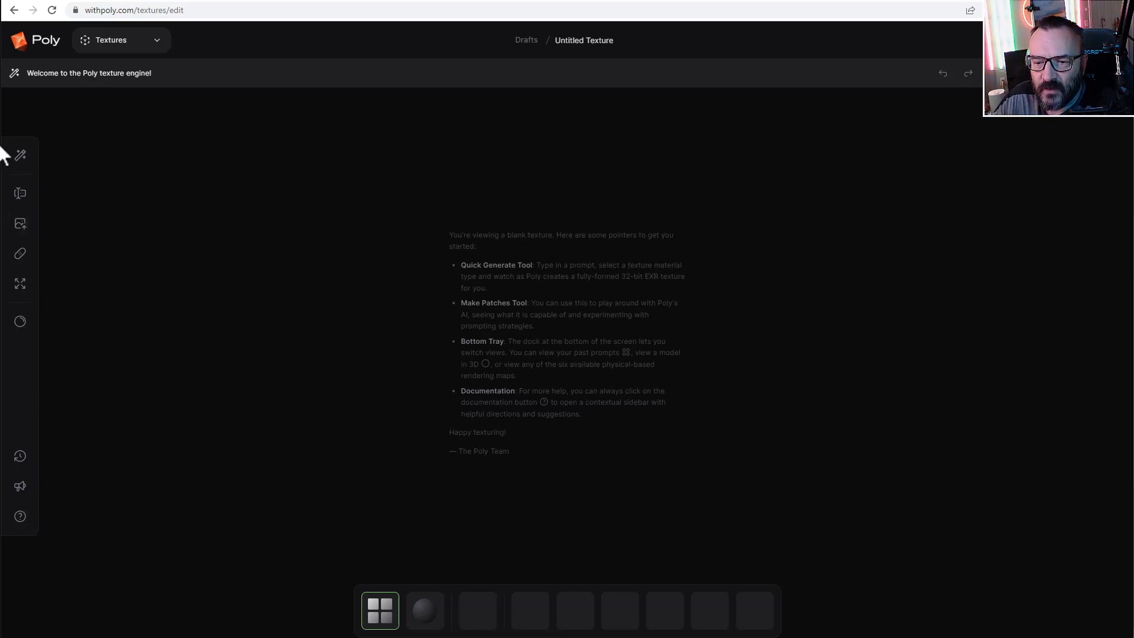
pyautogui.click(21, 156)
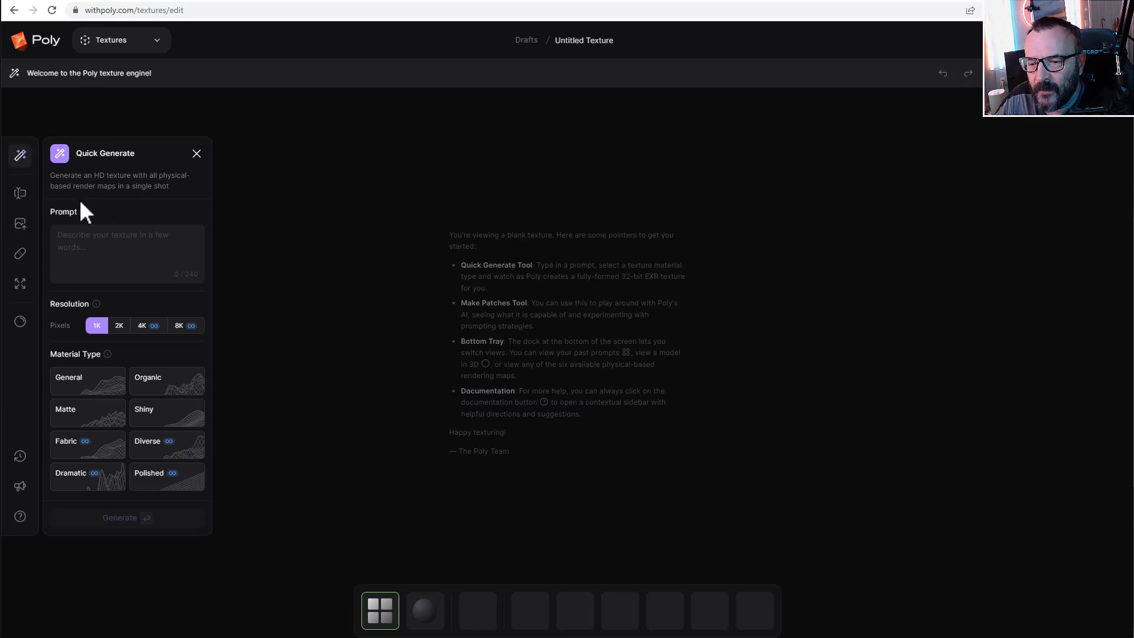
# Step: Generate an Organic material from the prompt "texture of cyber zombie skin, veins, scars, photorealistic. sharp, droid, borg skin"
pyautogui.click(70, 250)
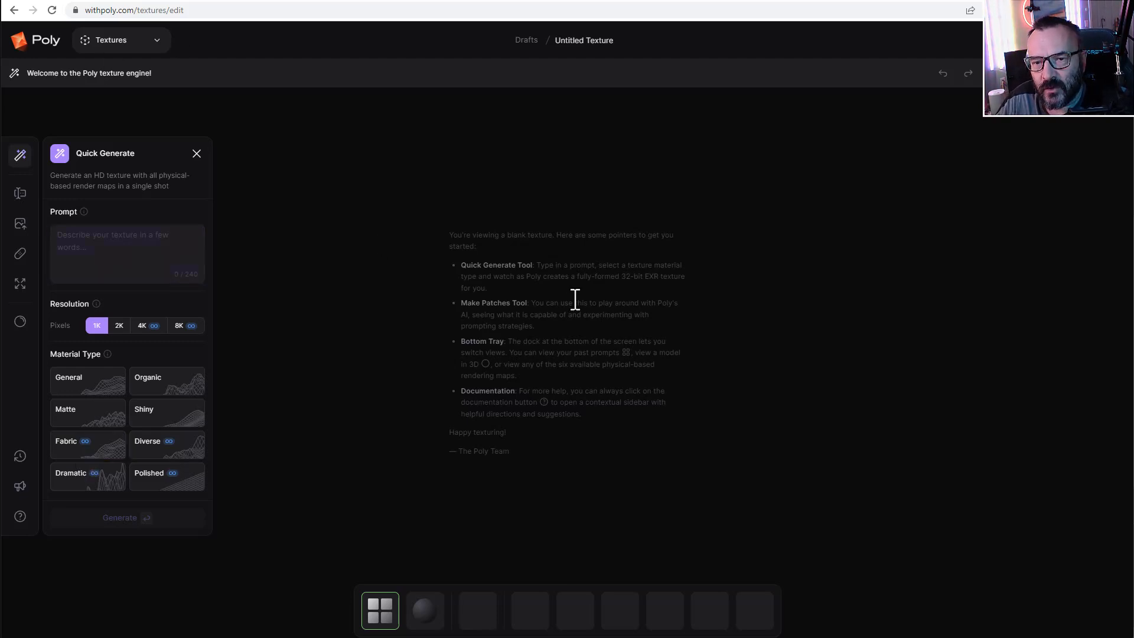
pyautogui.click(124, 246)
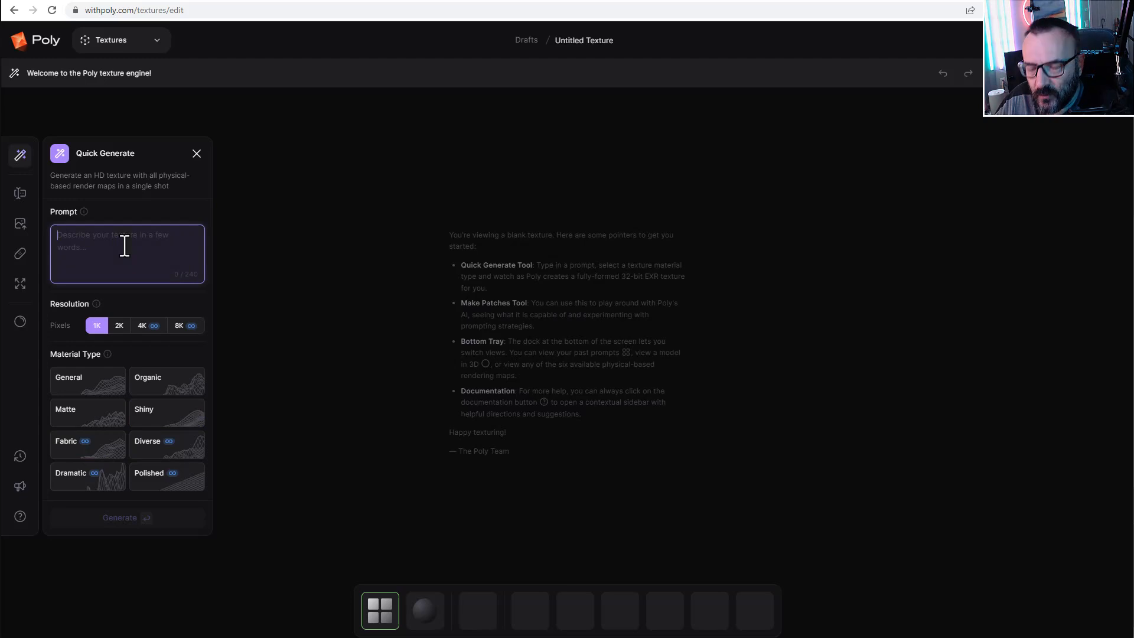
pyautogui.write('texture of cyber zombie skin, veins, scars, photorealistic, sharp, droid, borg skin')
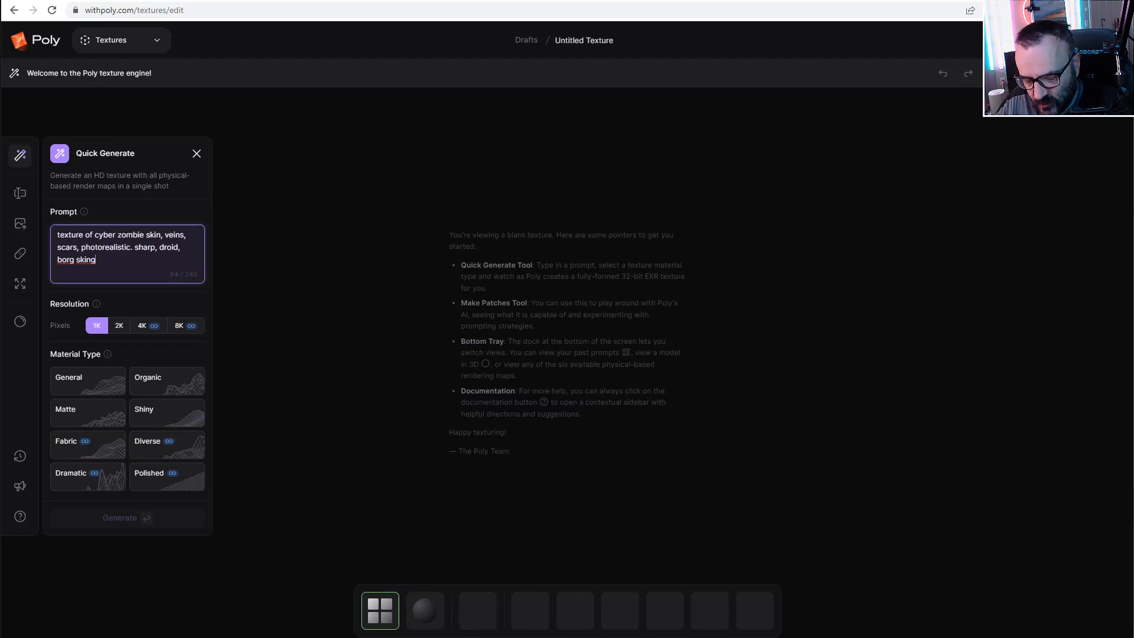
pyautogui.rightClick(91, 260)
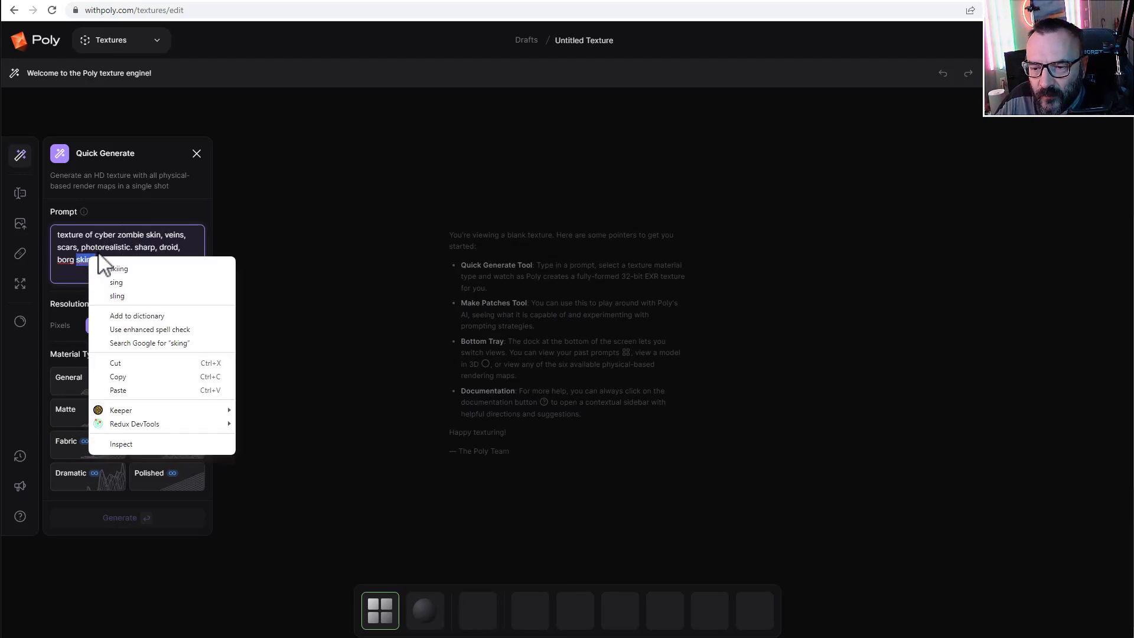
pyautogui.click(88, 255)
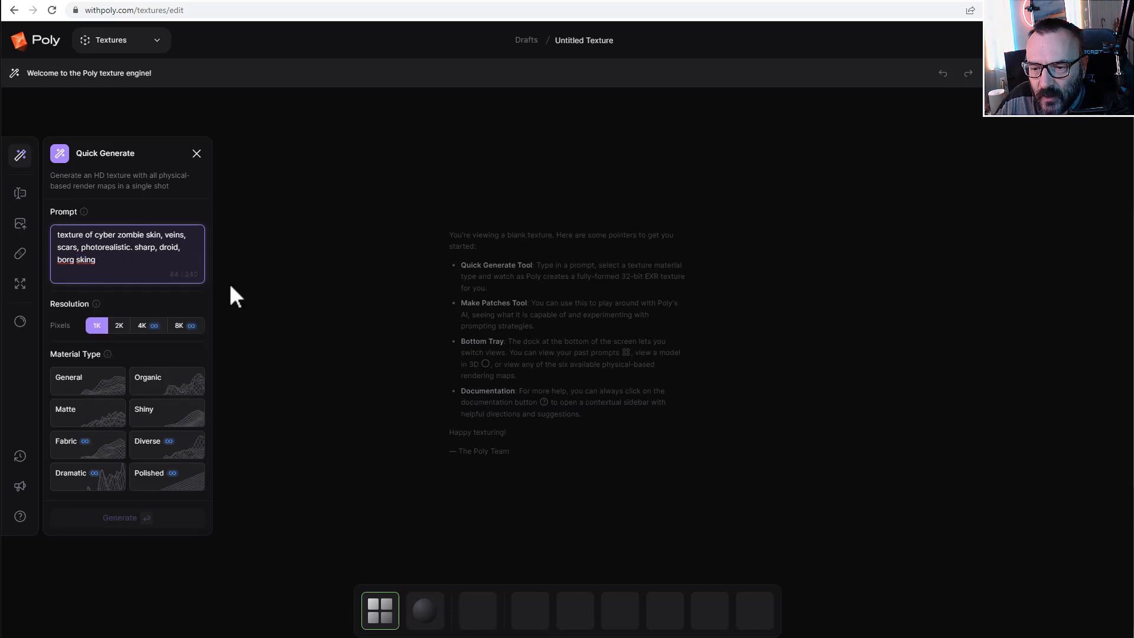
pyautogui.press('BackSpace')
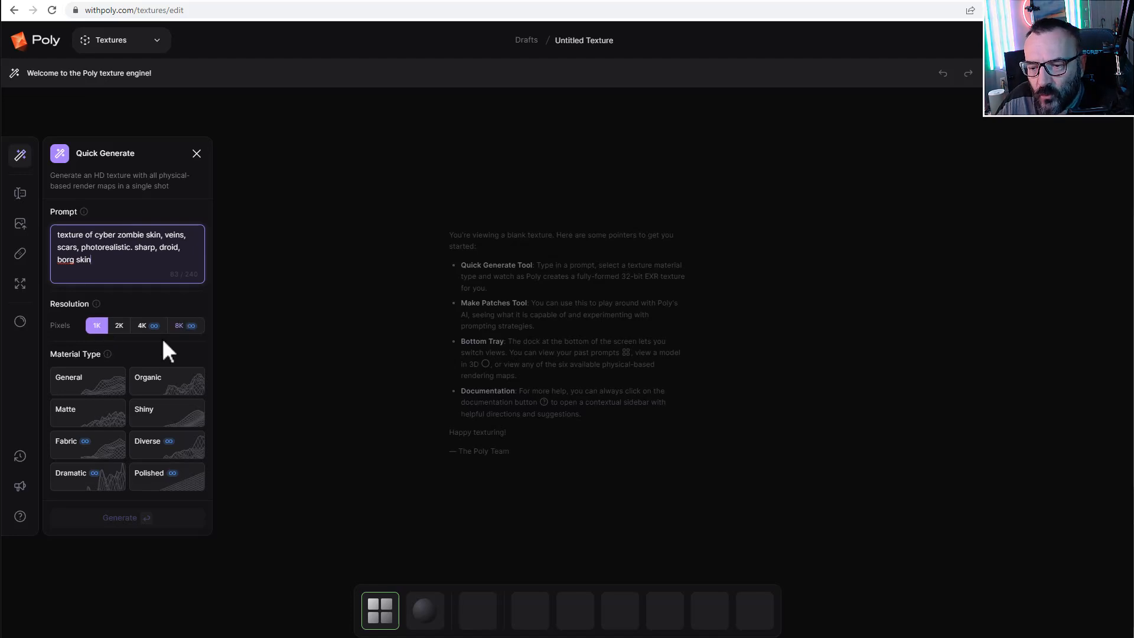
pyautogui.click(157, 385)
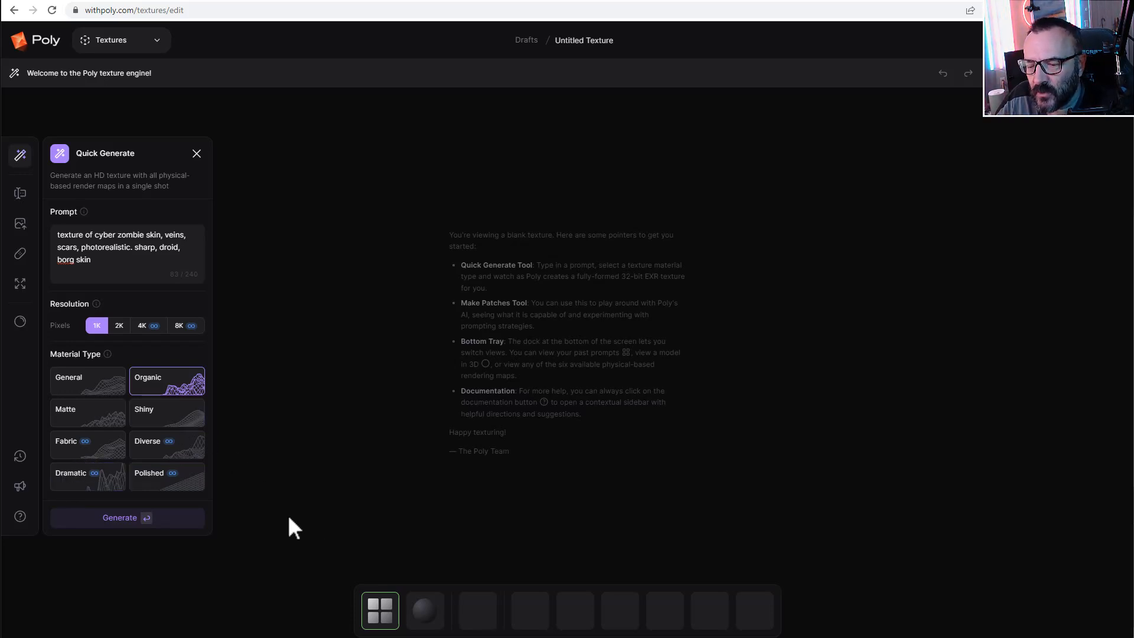
pyautogui.click(115, 520)
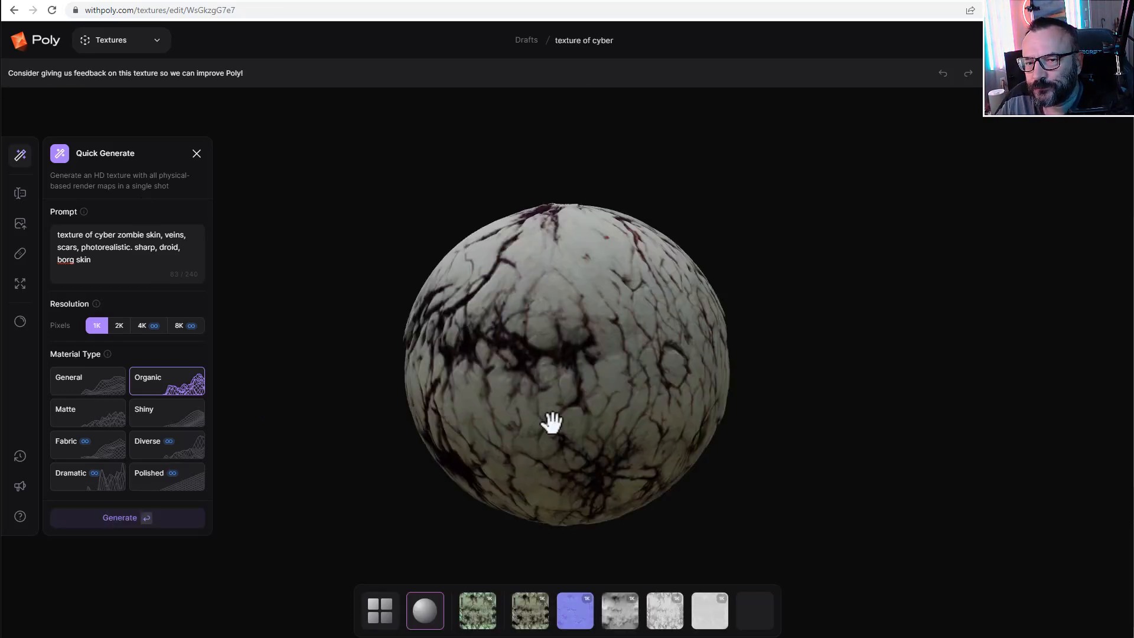
# Step: Rotate the generated material's sphere preview and examine its individual render maps, from the color (albedo) map to the last one
pyautogui.moveTo(551, 422); pyautogui.dragTo(670, 369)
pyautogui.click(531, 617)
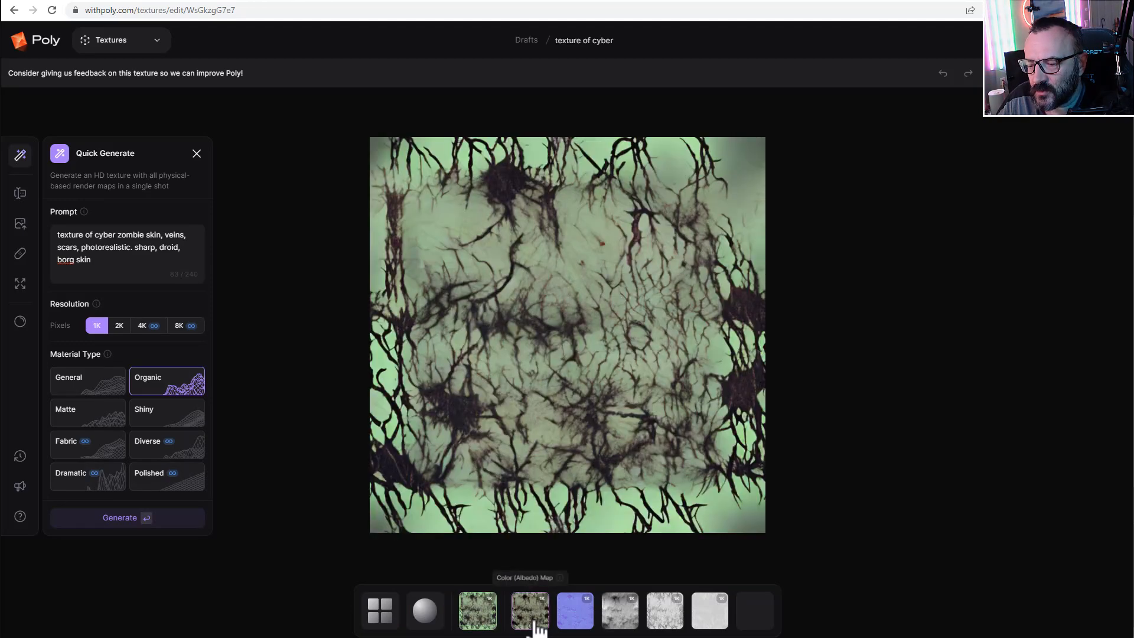
pyautogui.click(575, 627)
pyautogui.click(620, 625)
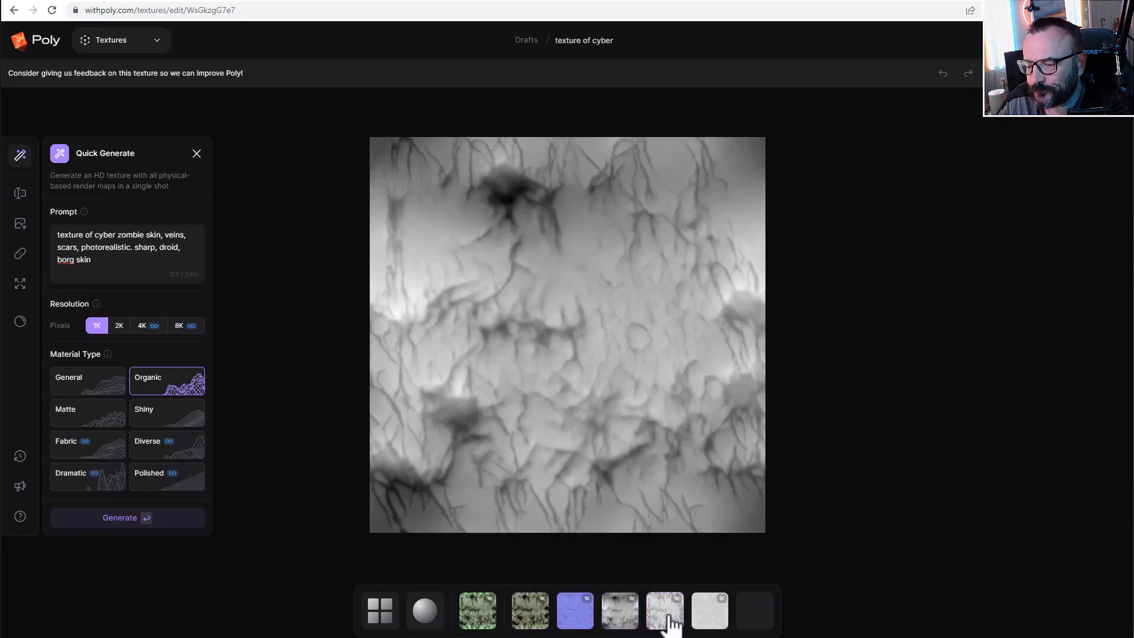
pyautogui.click(712, 628)
pyautogui.click(709, 626)
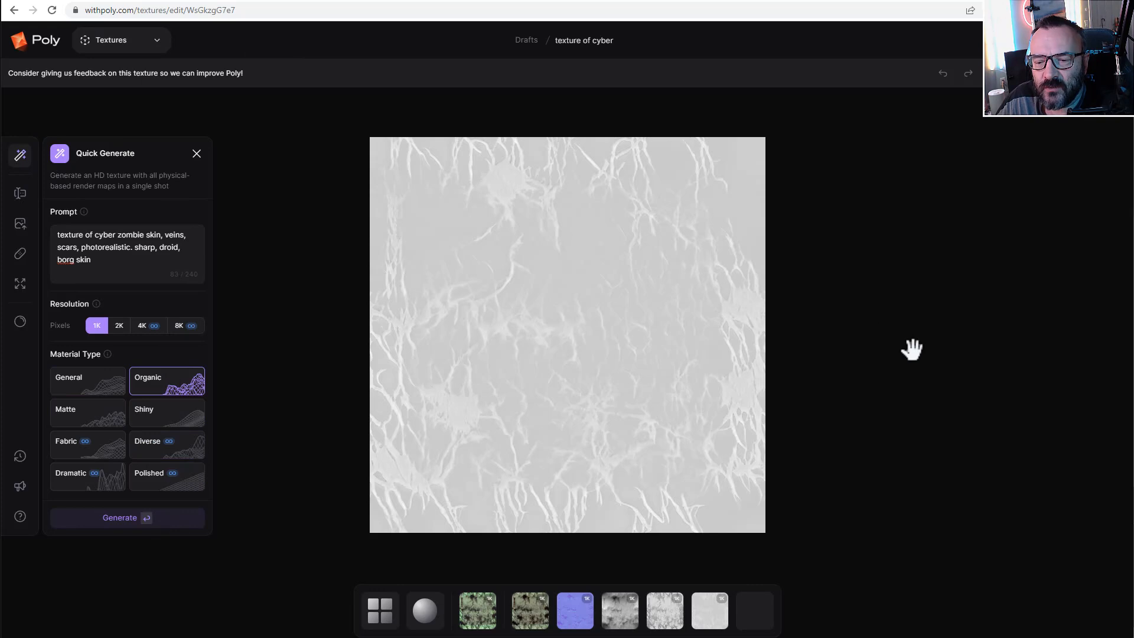
# Step: Compare the zombie skin material's ambient occlusion map with its roughness map
pyautogui.click(666, 624)
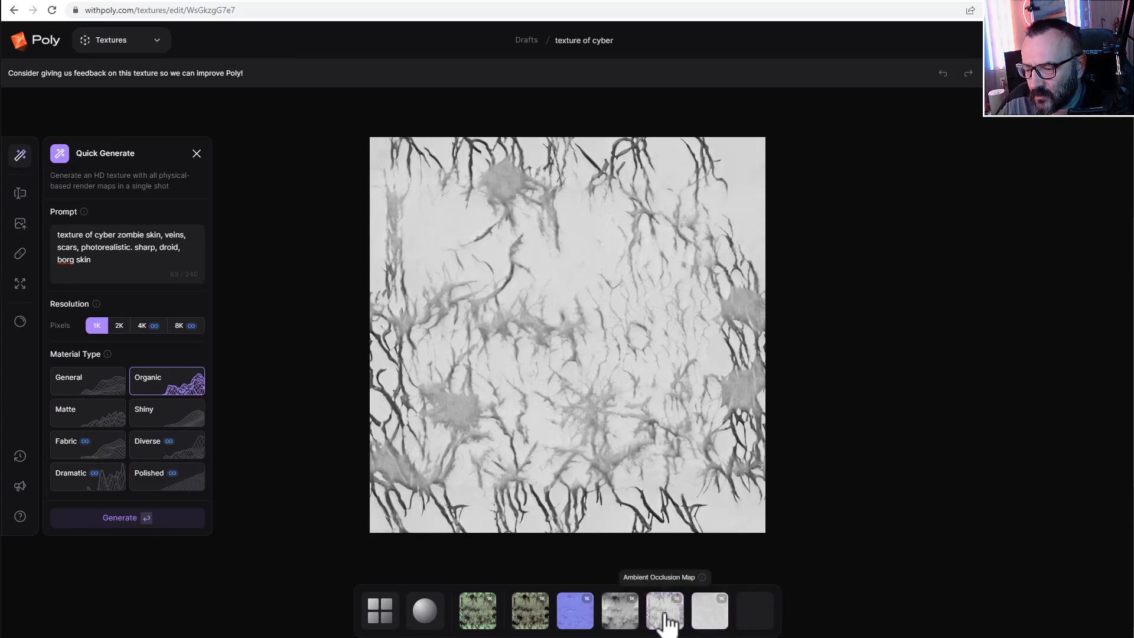
pyautogui.click(709, 624)
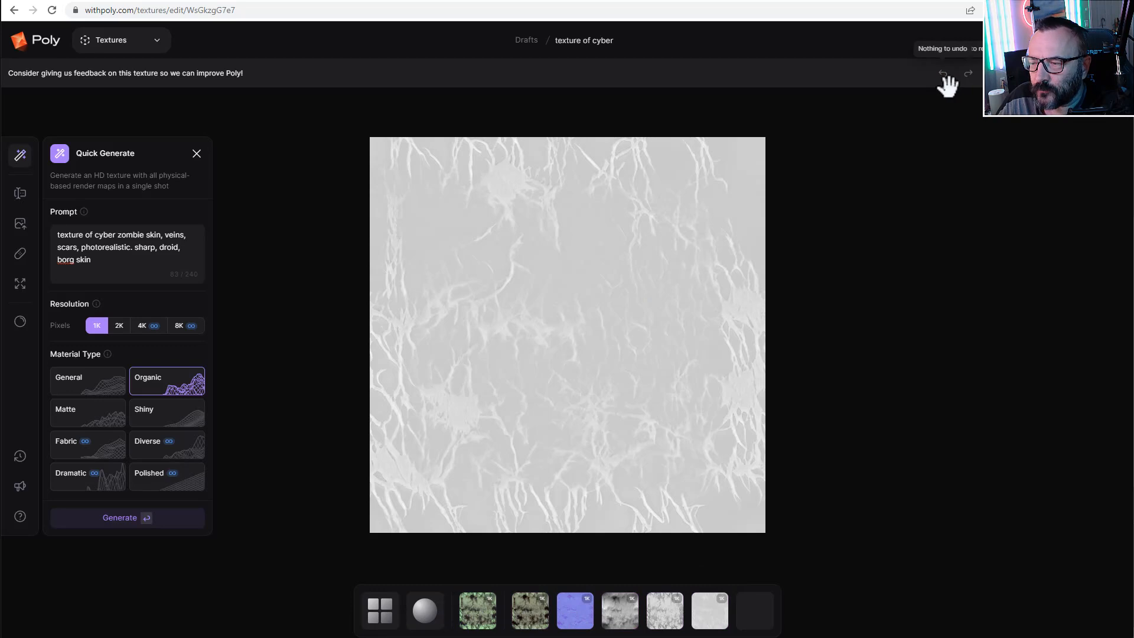
pyautogui.moveTo(576, 246); pyautogui.dragTo(555, 258)
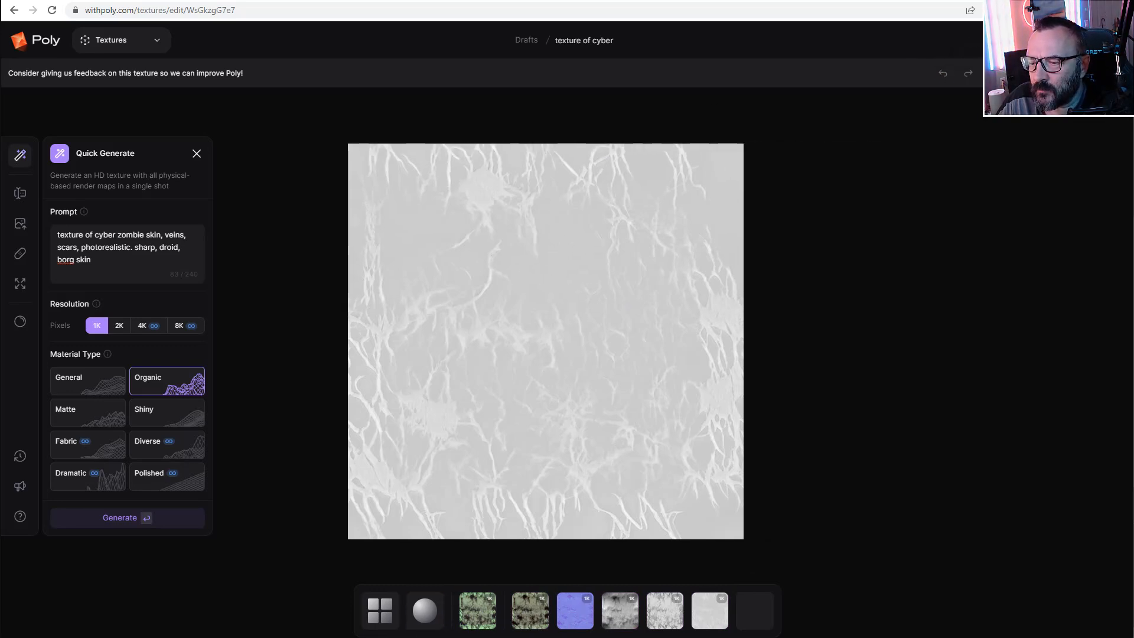
# Step: Return to the 3D preview, change its object to Cylinder (Seamless), and rotate it to inspect the zombie skin from several angles
pyautogui.click(425, 614)
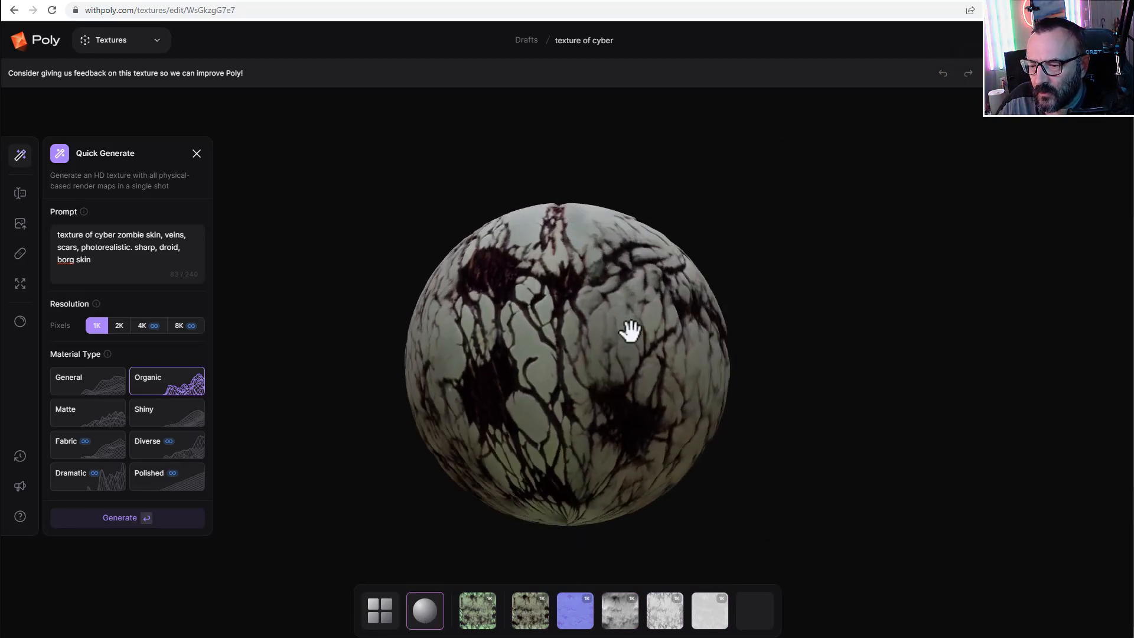
pyautogui.click(993, 73)
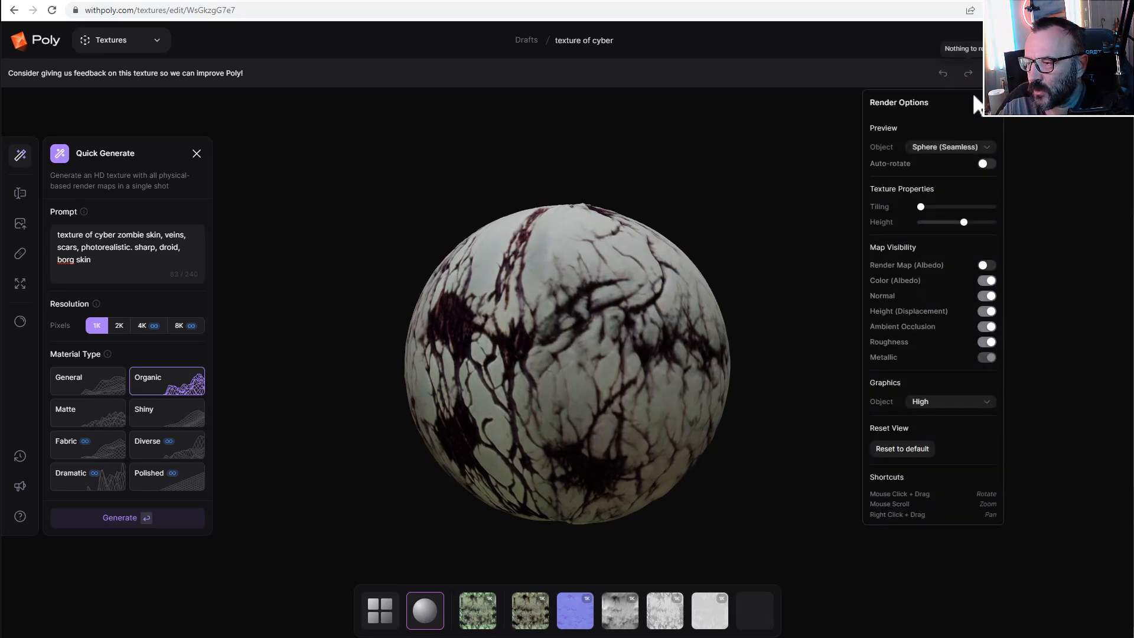
pyautogui.click(956, 150)
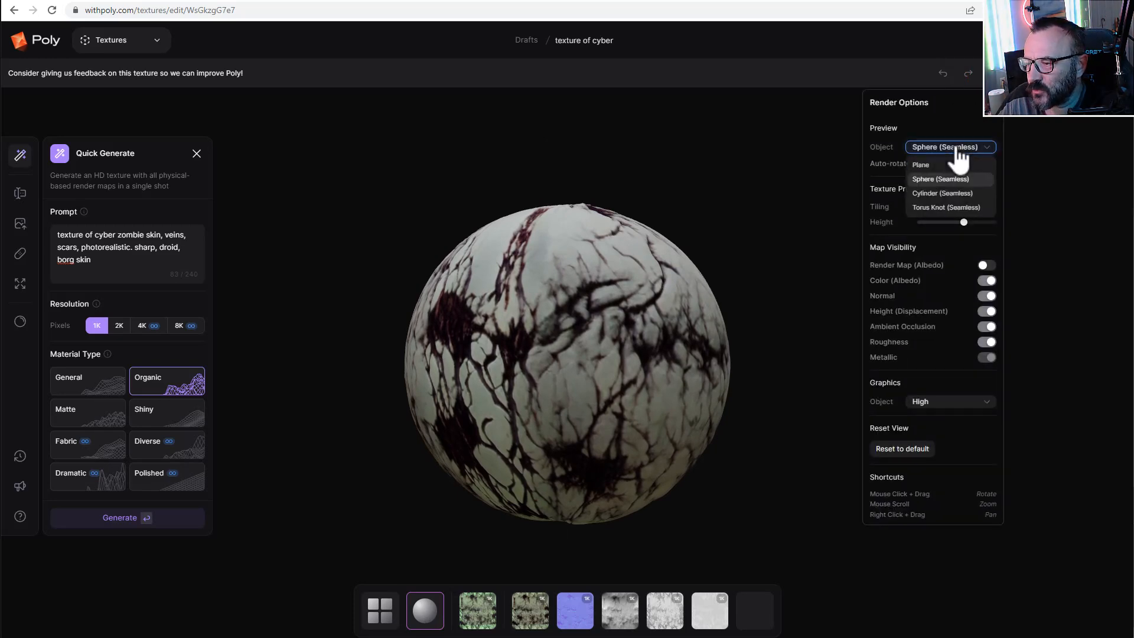
pyautogui.click(950, 194)
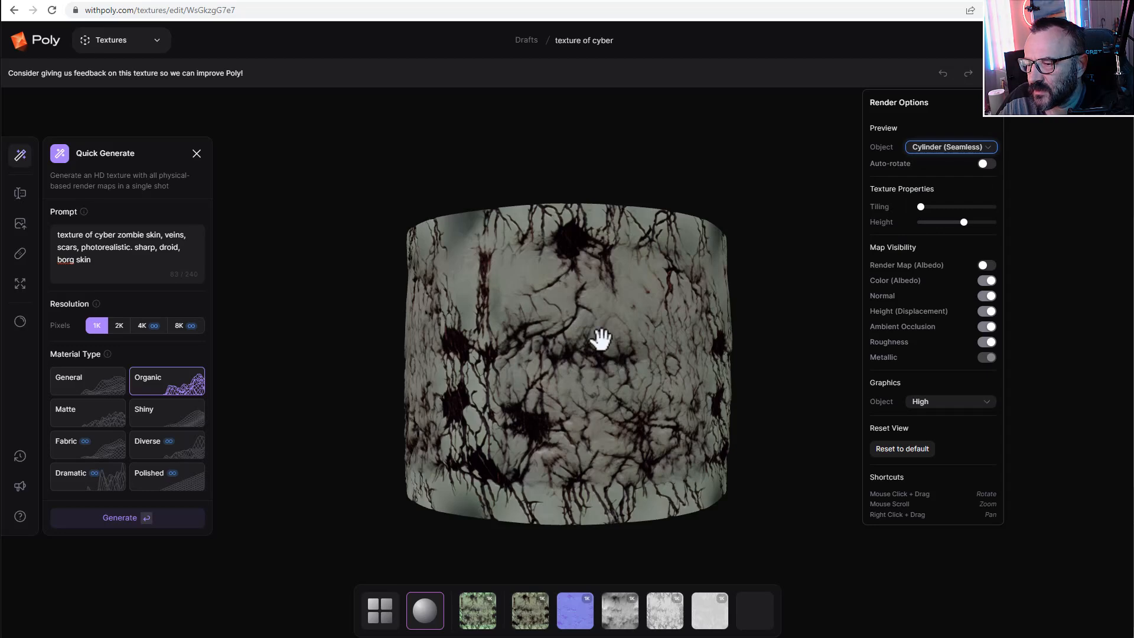
pyautogui.moveTo(660, 300); pyautogui.dragTo(610, 309)
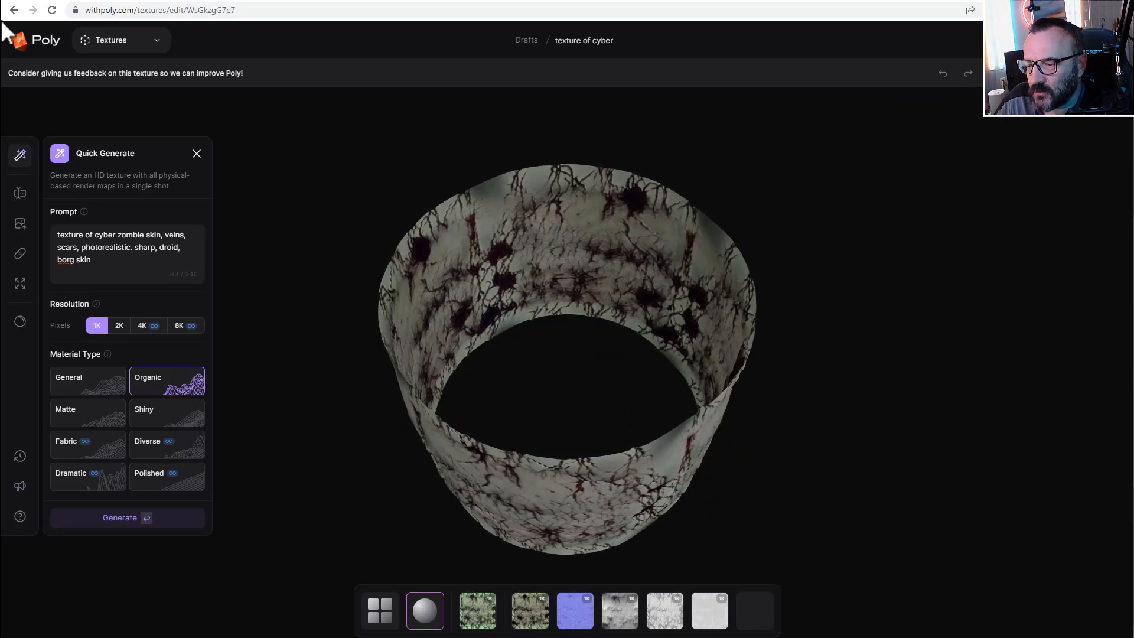
pyautogui.moveTo(568, 386); pyautogui.dragTo(534, 335)
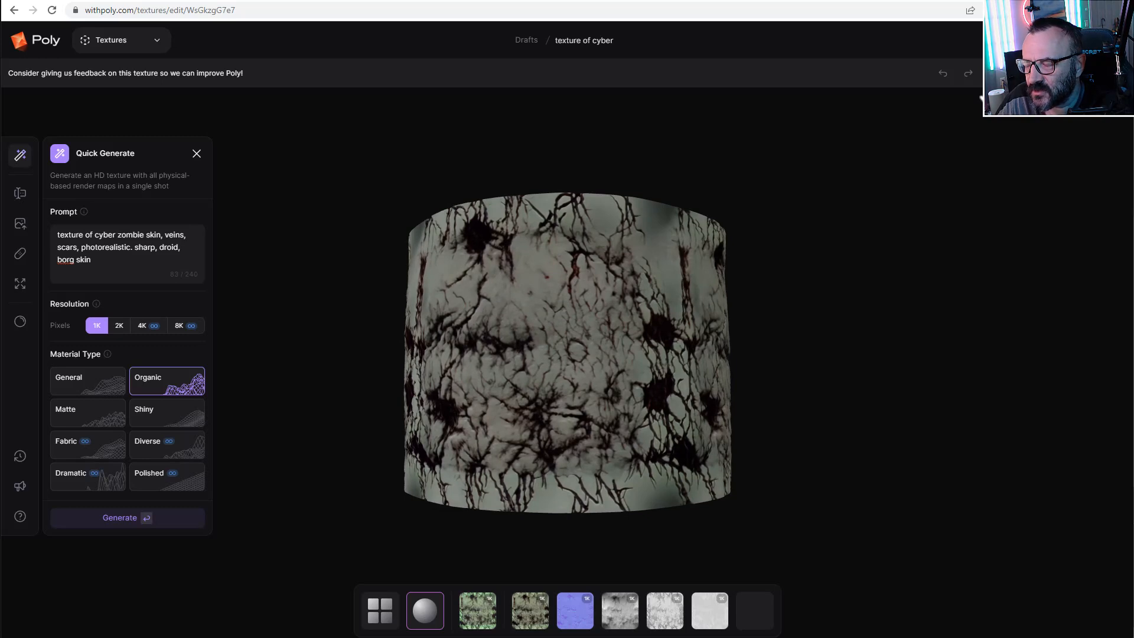
# Step: Review the render options and the list of HDRI lighting environments without changing any setting
pyautogui.click(993, 73)
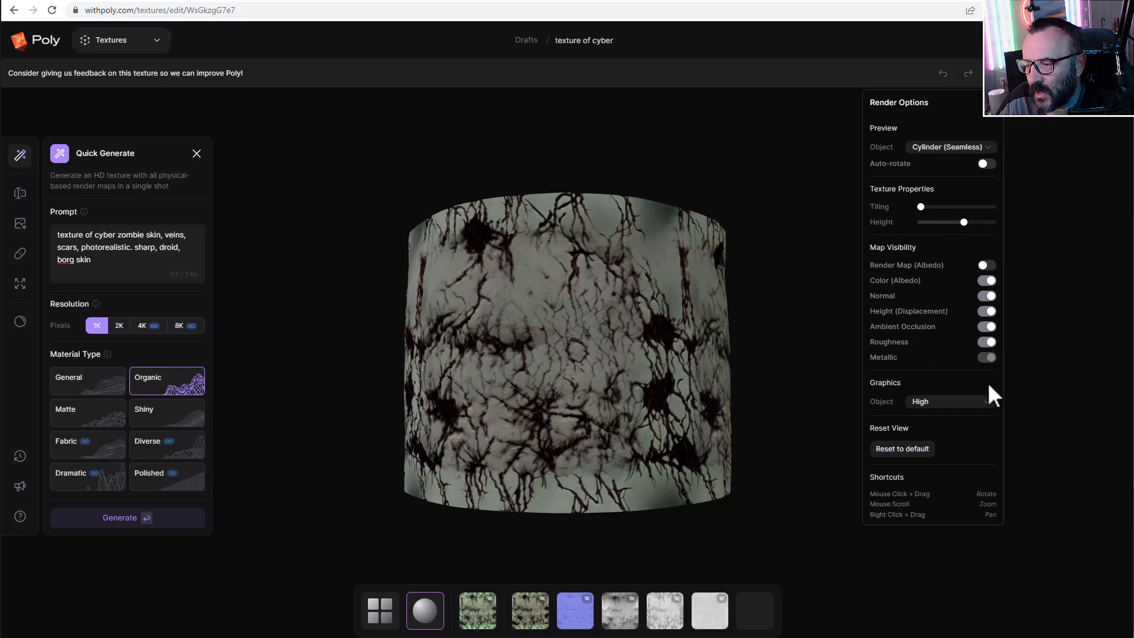
pyautogui.click(993, 74)
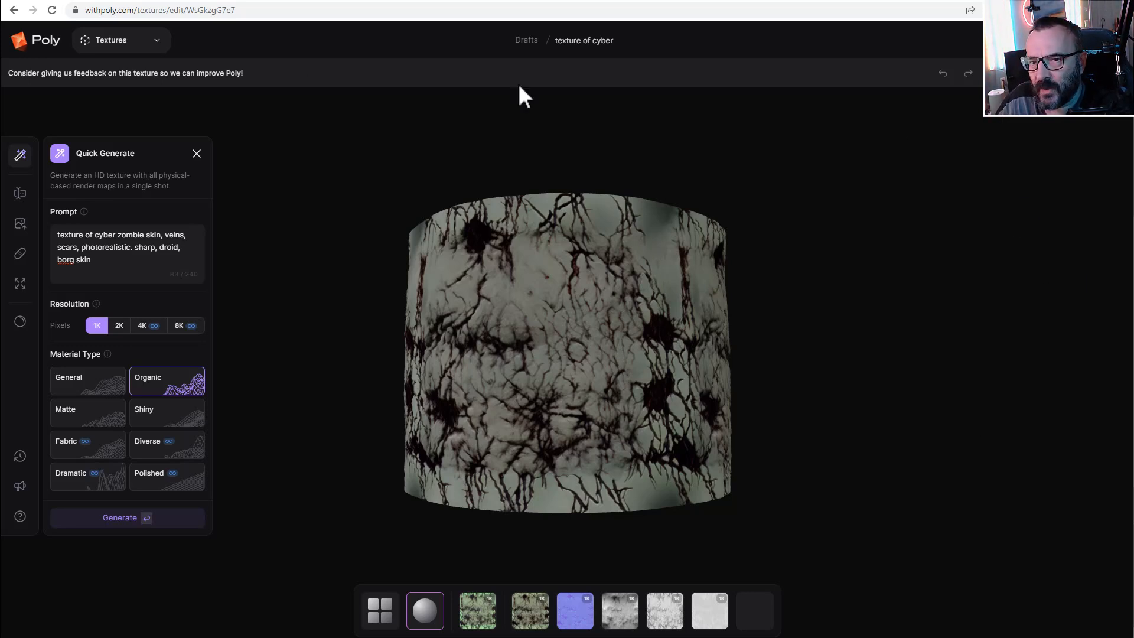
pyautogui.click(1018, 73)
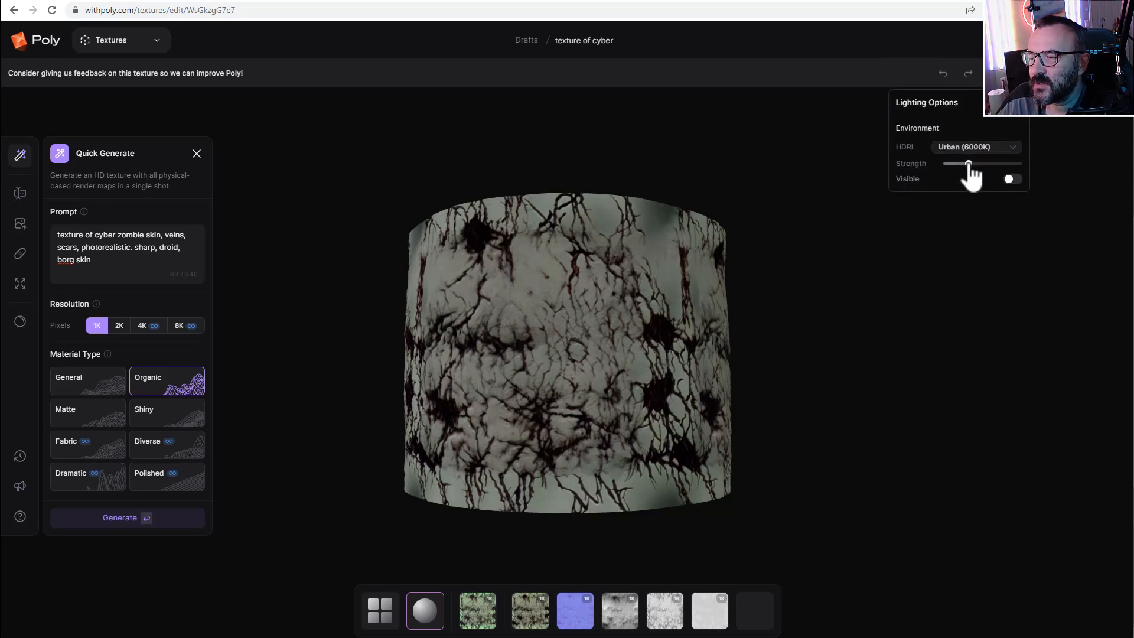
pyautogui.click(980, 148)
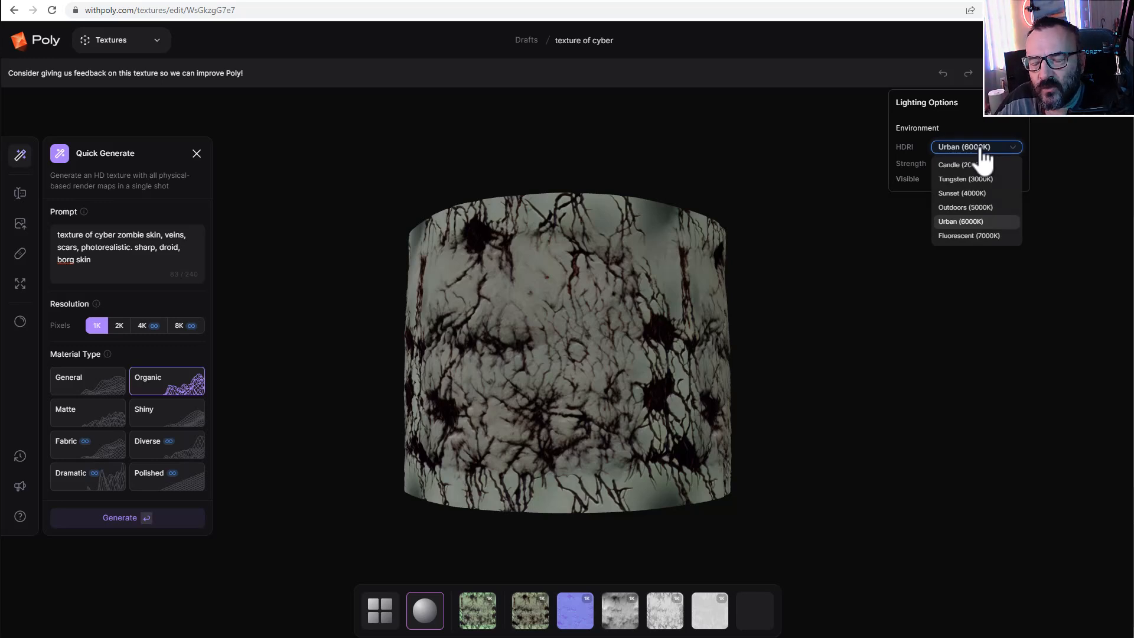
pyautogui.click(827, 138)
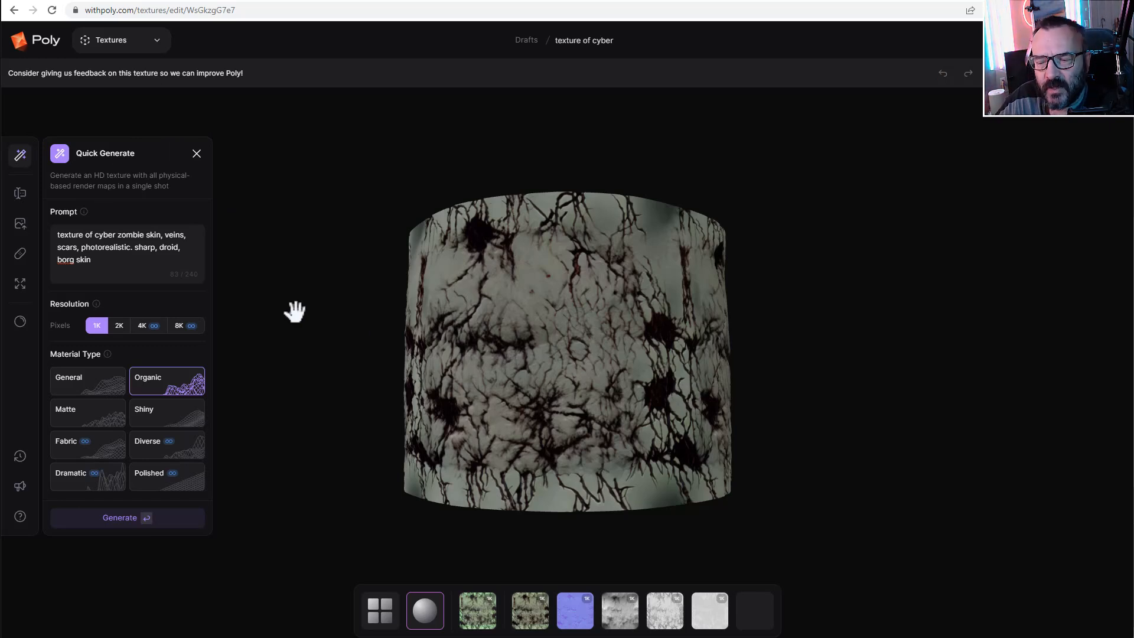
# Step: Examine the Make Patches tool's prompt and optional seed image, and rotate the cylinder preview
pyautogui.click(20, 194)
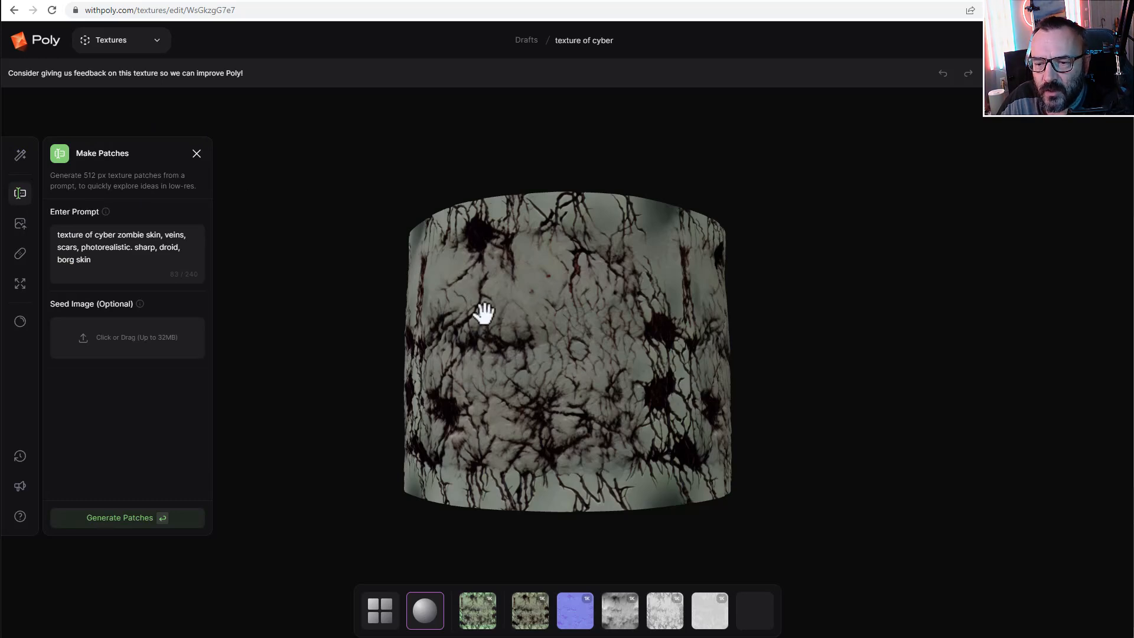
pyautogui.moveTo(549, 359); pyautogui.dragTo(644, 358)
pyautogui.click(118, 265)
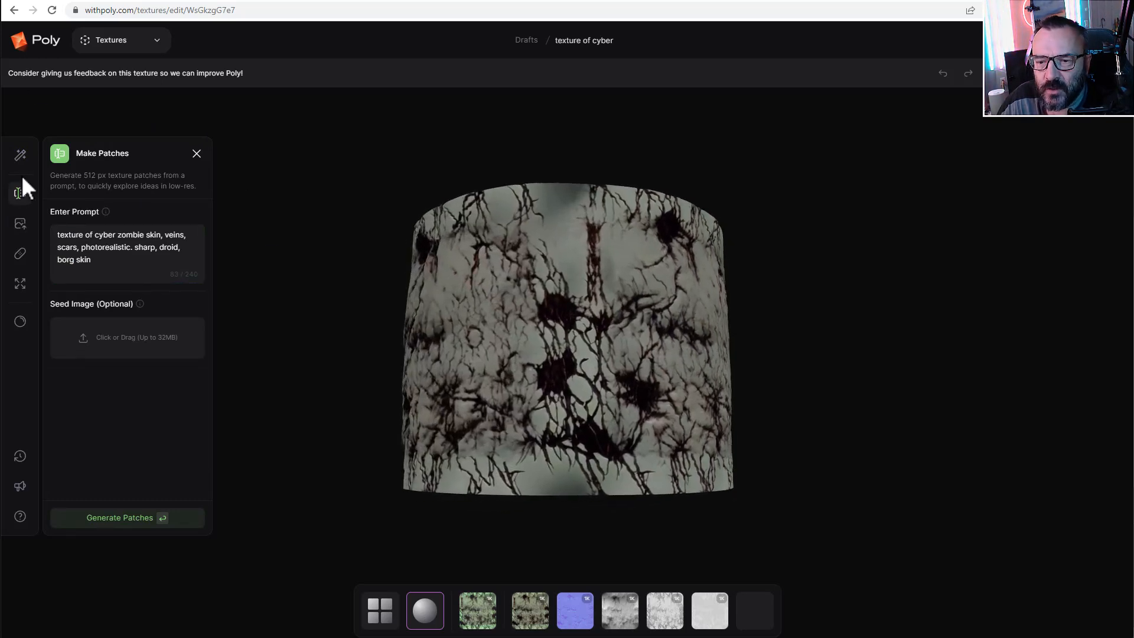
# Step: Open the Upload Image tool for supplying a color map, and tilt the cylinder preview
pyautogui.click(20, 229)
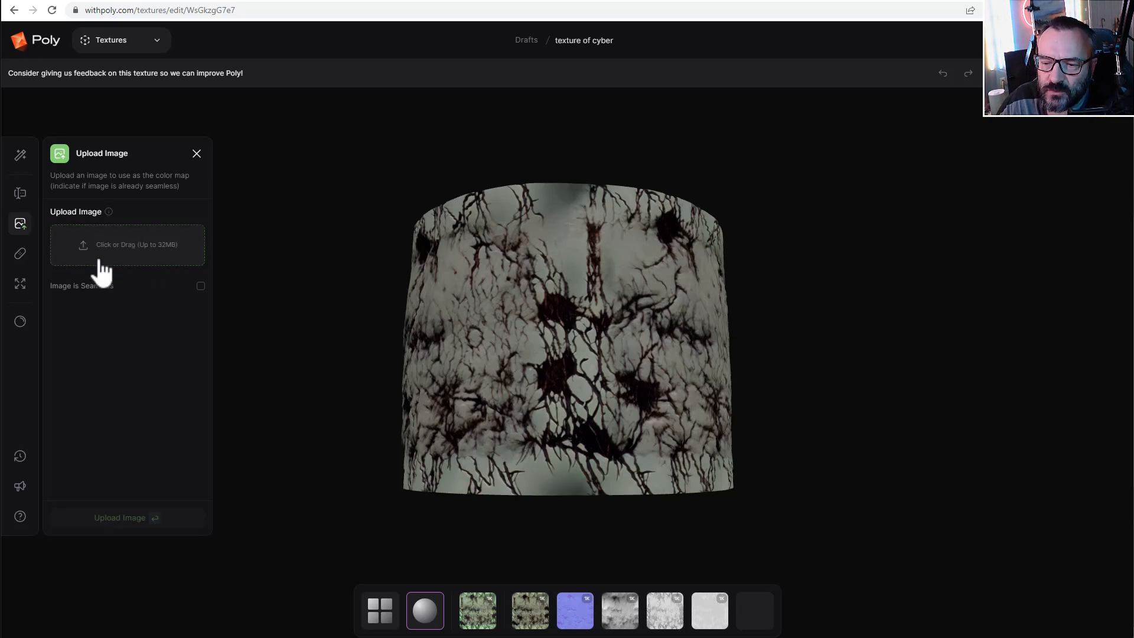
pyautogui.click(165, 237)
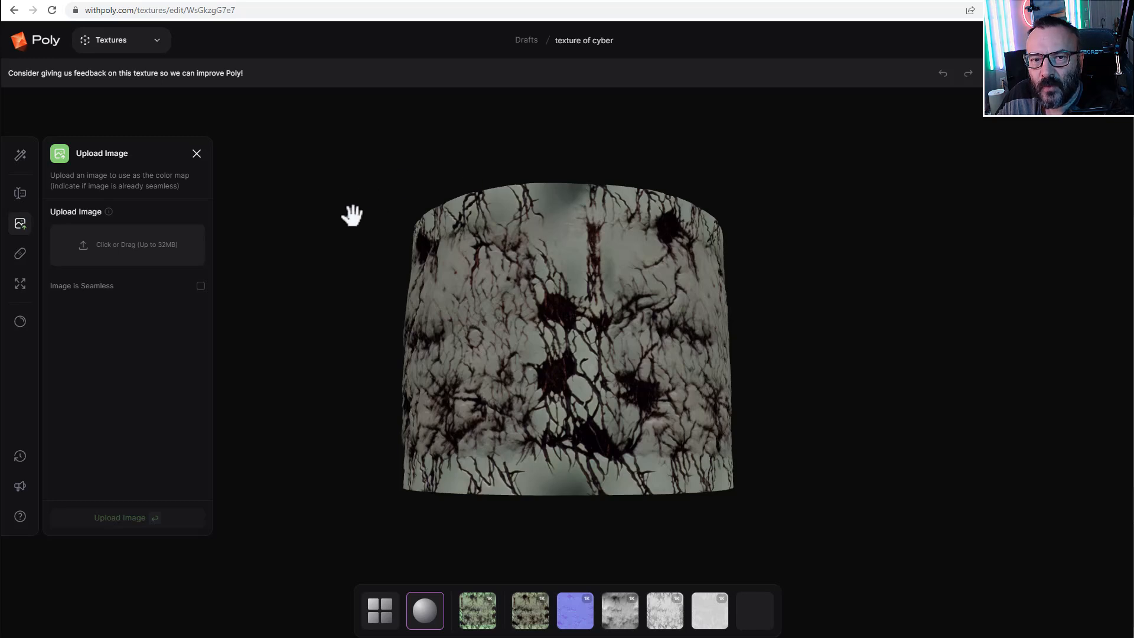
pyautogui.moveTo(465, 294); pyautogui.dragTo(489, 326)
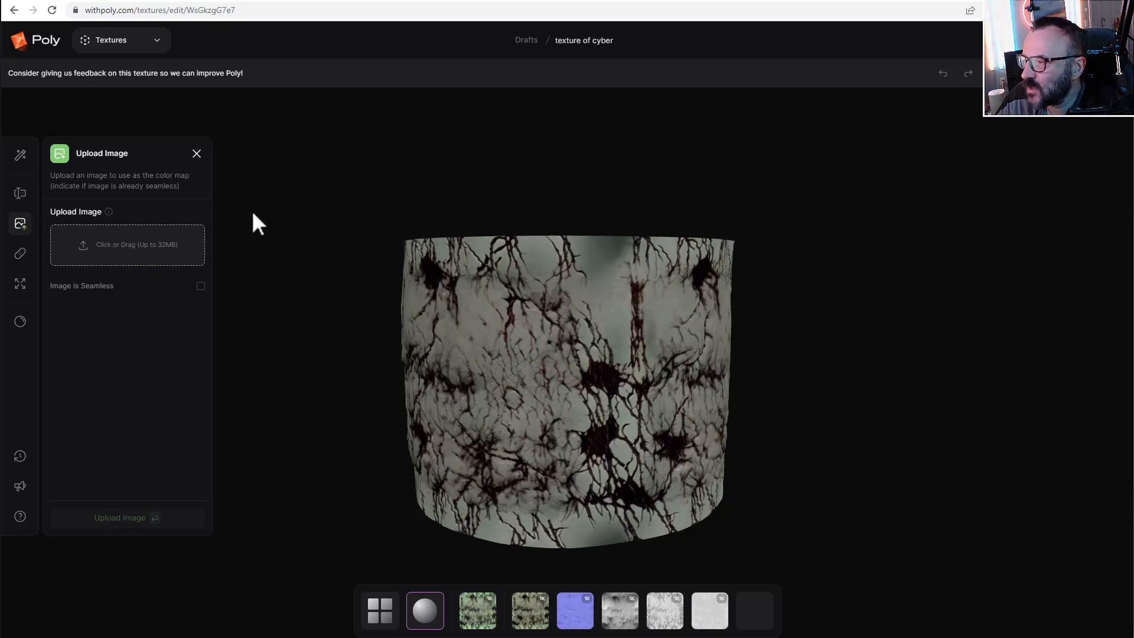
# Step: Switch to Discord, look through the Midjourney Bot's tiled cyber zombie skin images, and return to Poly
pyautogui.click(88, 0)
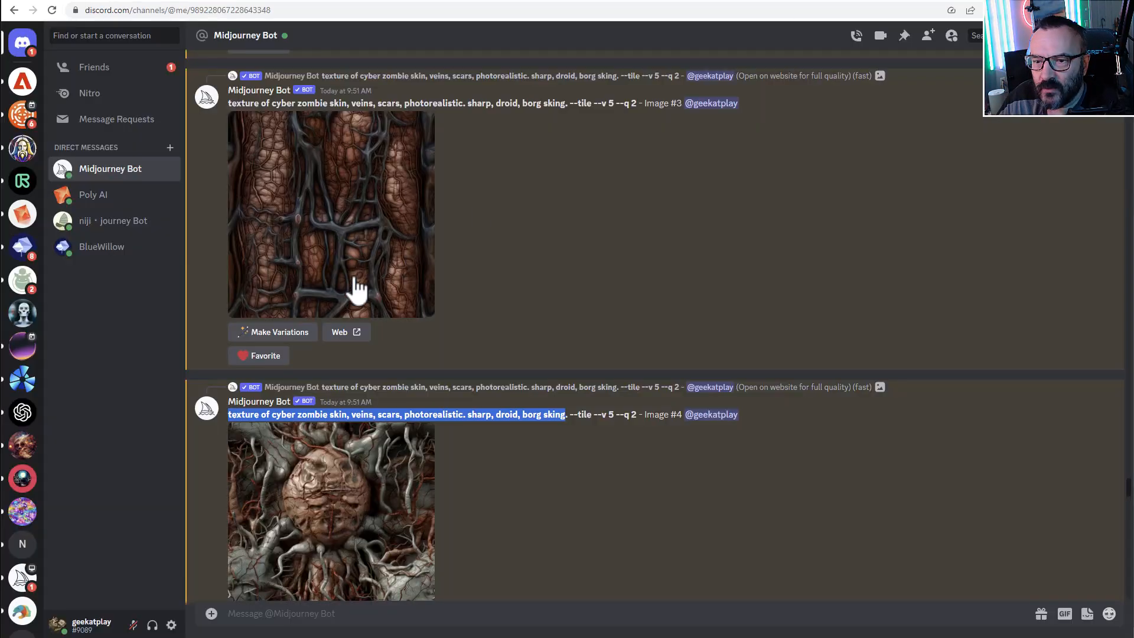
pyautogui.scroll(-6, 417, 309)
pyautogui.scroll(-3, 417, 313)
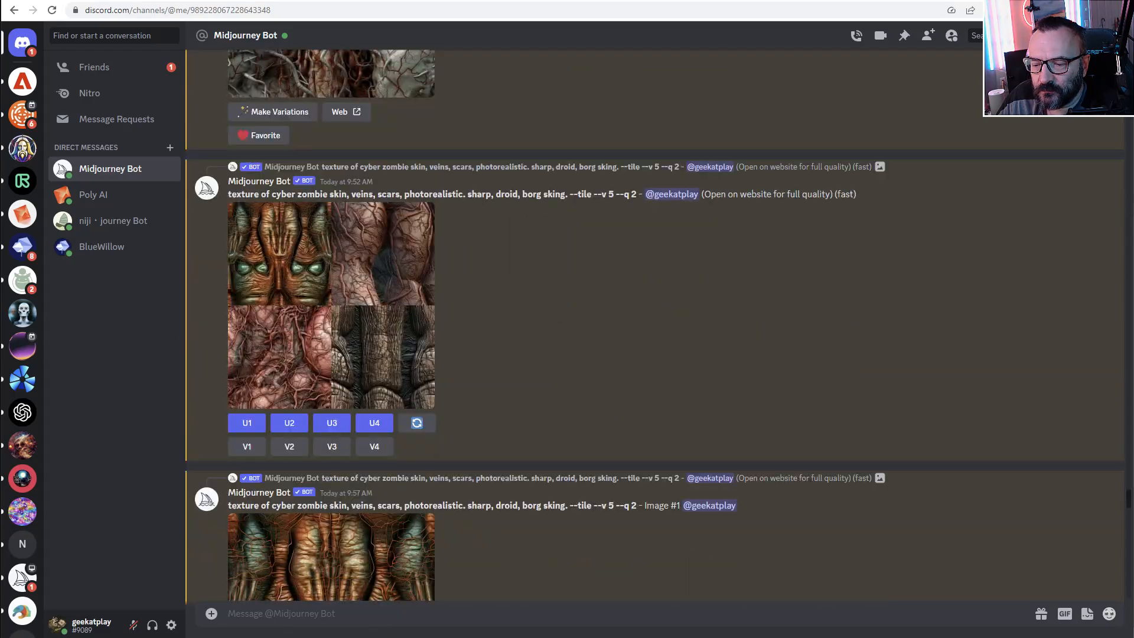
pyautogui.click(358, 1)
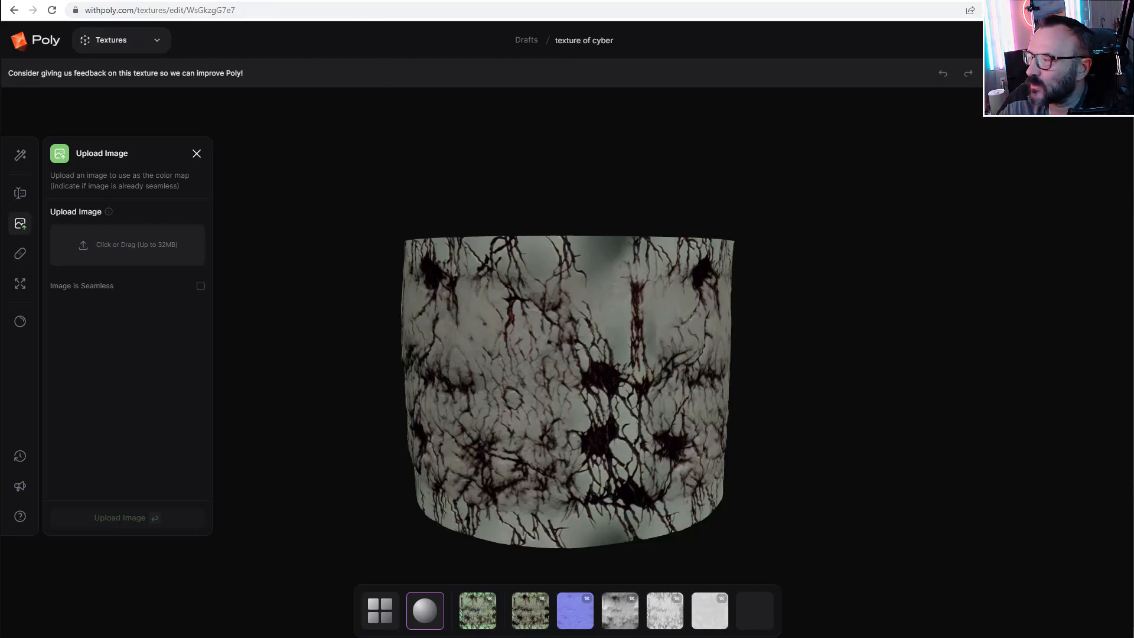
# Step: Upload the desert stone PNG as the texture's color map, marked as a seamless image
pyautogui.moveTo(2, 147); pyautogui.dragTo(145, 252)
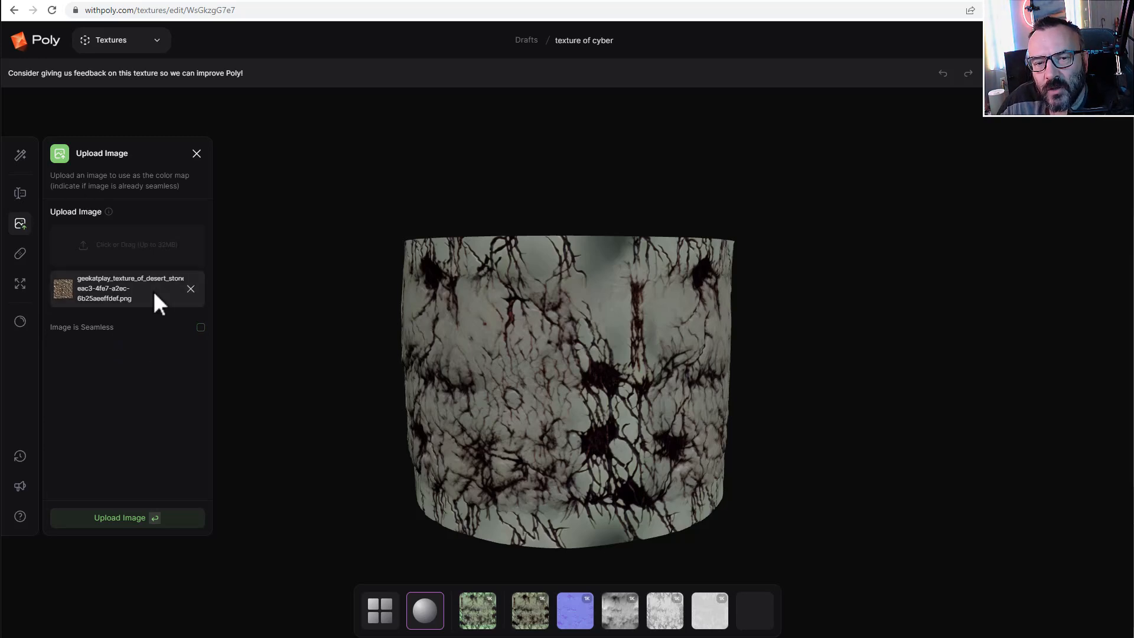
pyautogui.click(201, 327)
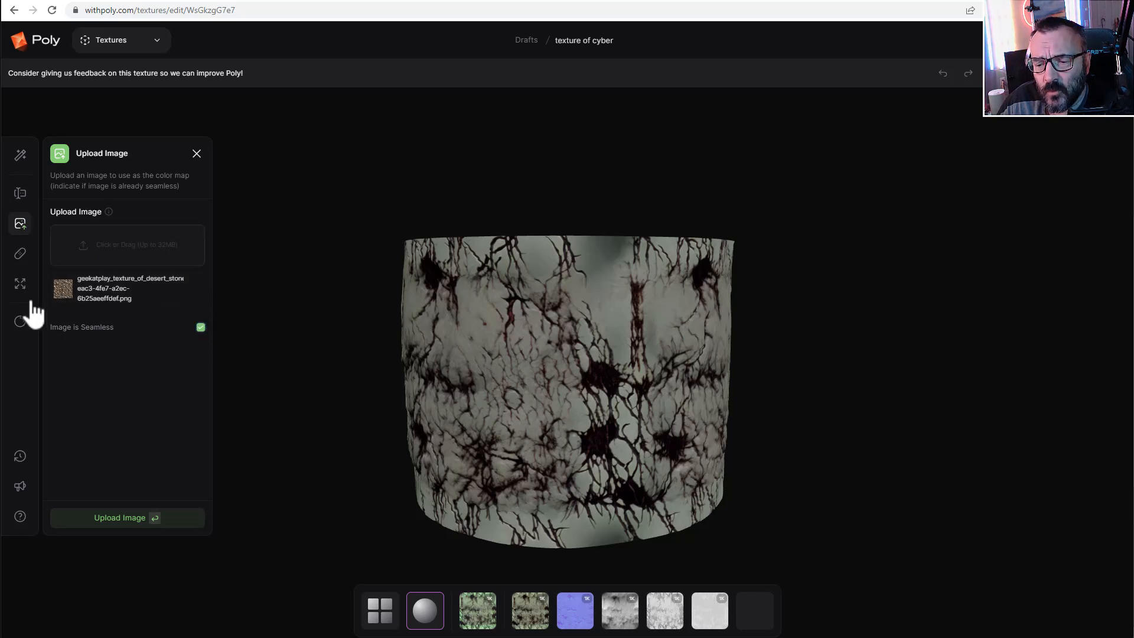
pyautogui.click(115, 528)
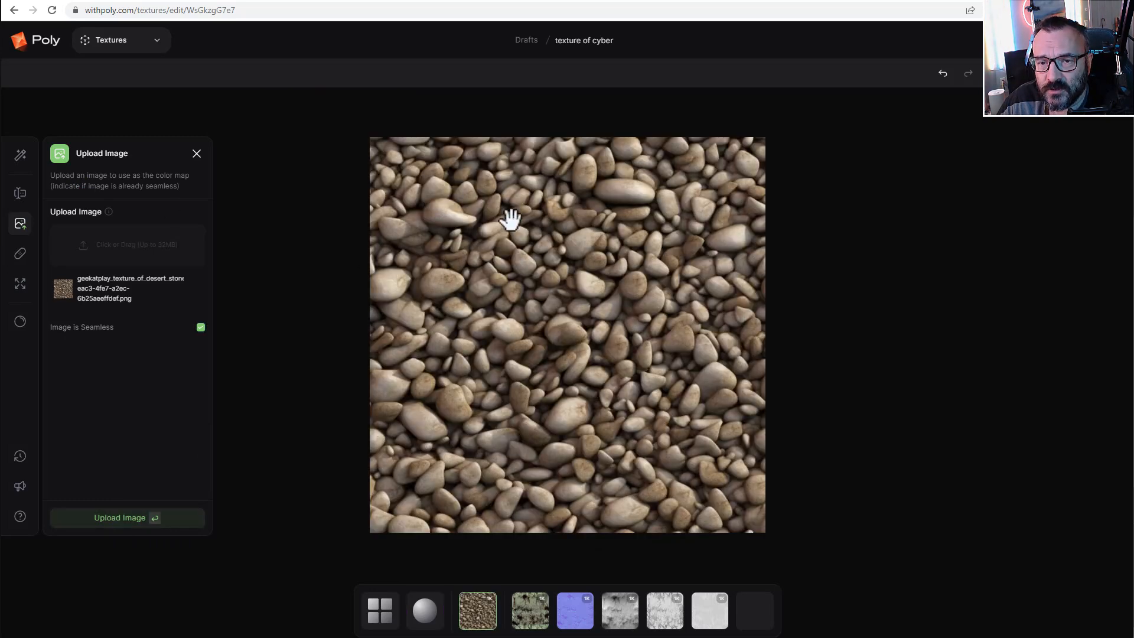
pyautogui.moveTo(532, 319); pyautogui.dragTo(539, 309)
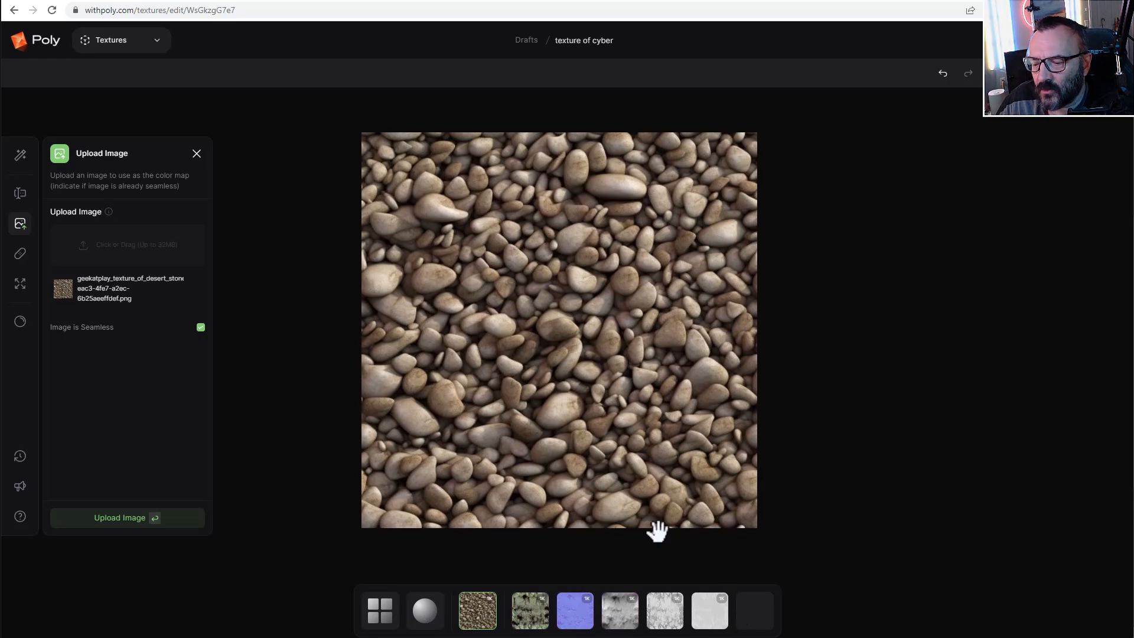
# Step: Generate PBR maps for the uploaded stone image with the Dramatic material type, including the Metalness map
pyautogui.click(20, 324)
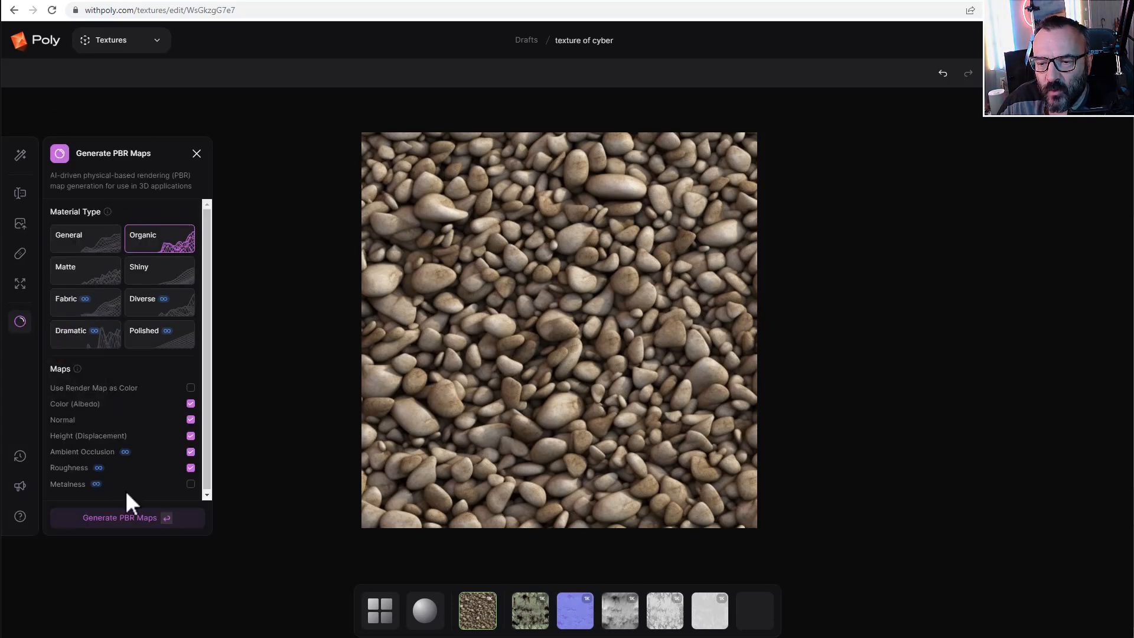
pyautogui.click(71, 344)
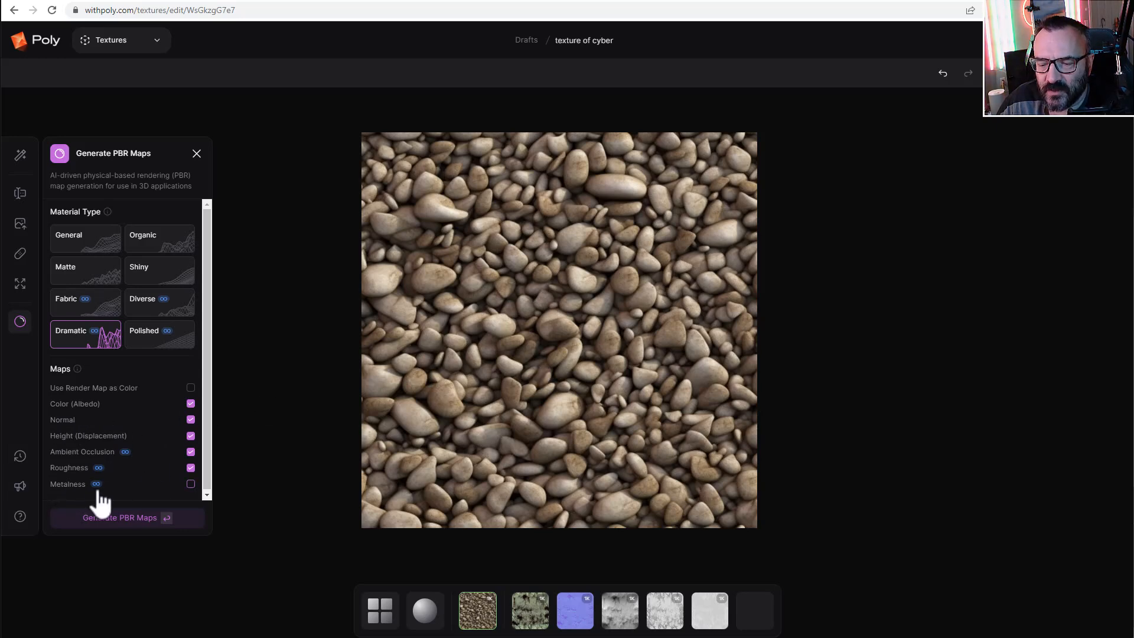
pyautogui.click(191, 484)
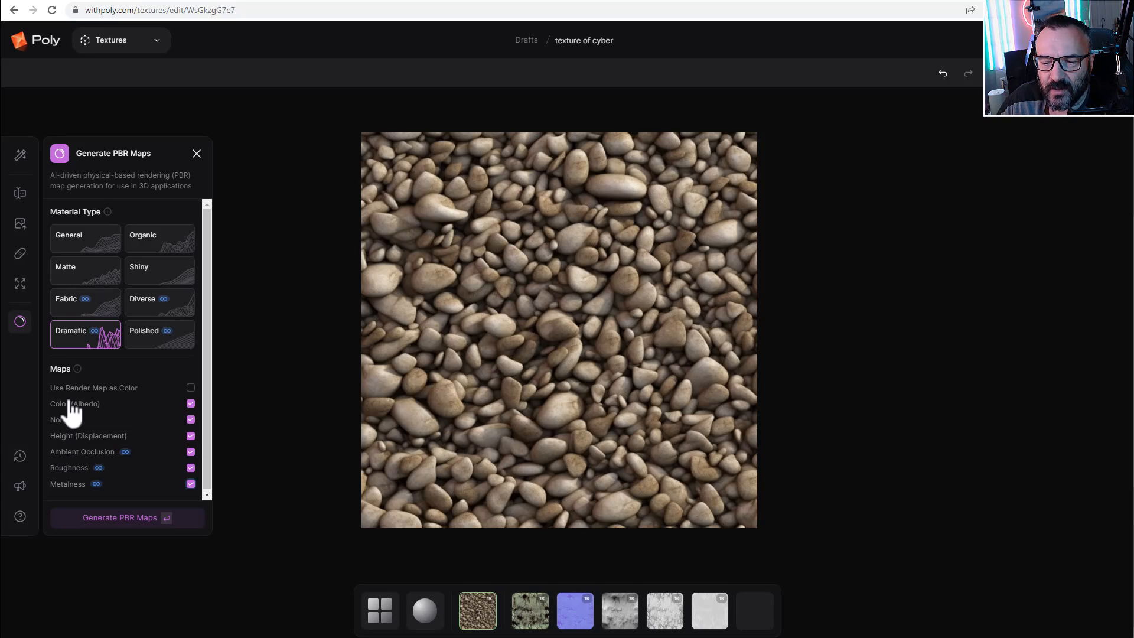
pyautogui.click(111, 518)
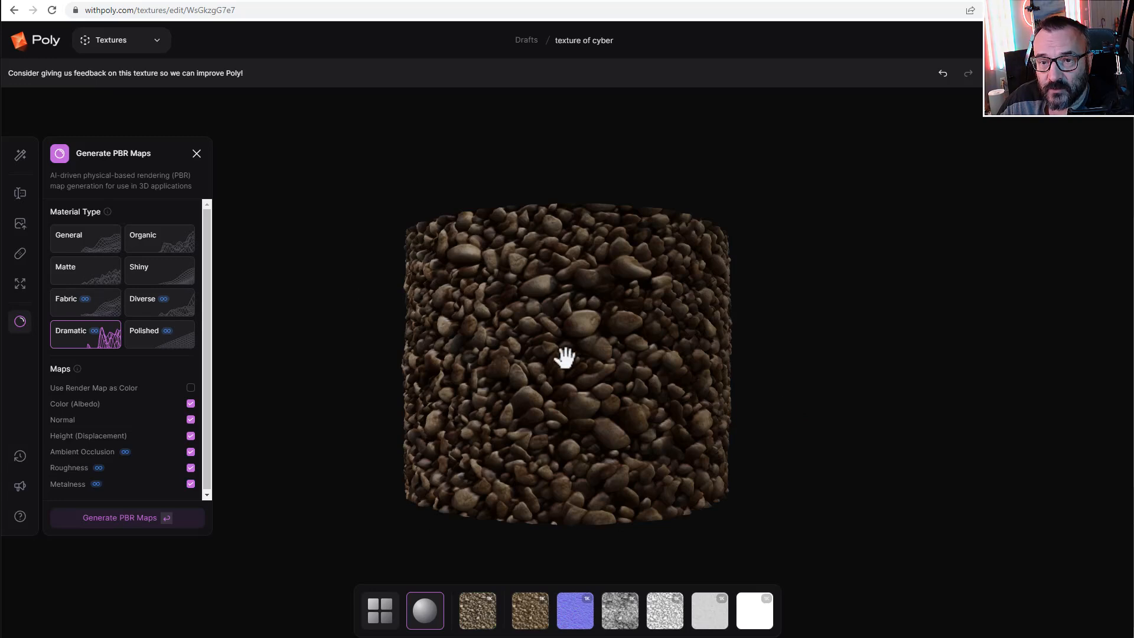
# Step: Rotate the stone cylinder preview and examine the color, normal, height, ambient occlusion and roughness maps
pyautogui.moveTo(565, 358); pyautogui.dragTo(647, 348)
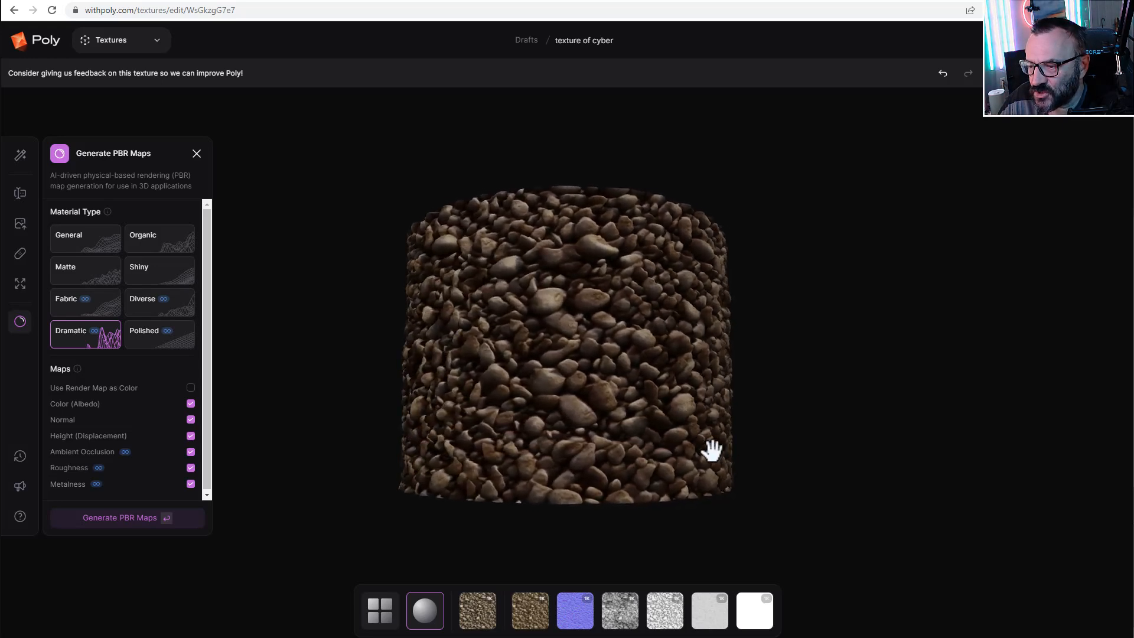
pyautogui.click(529, 614)
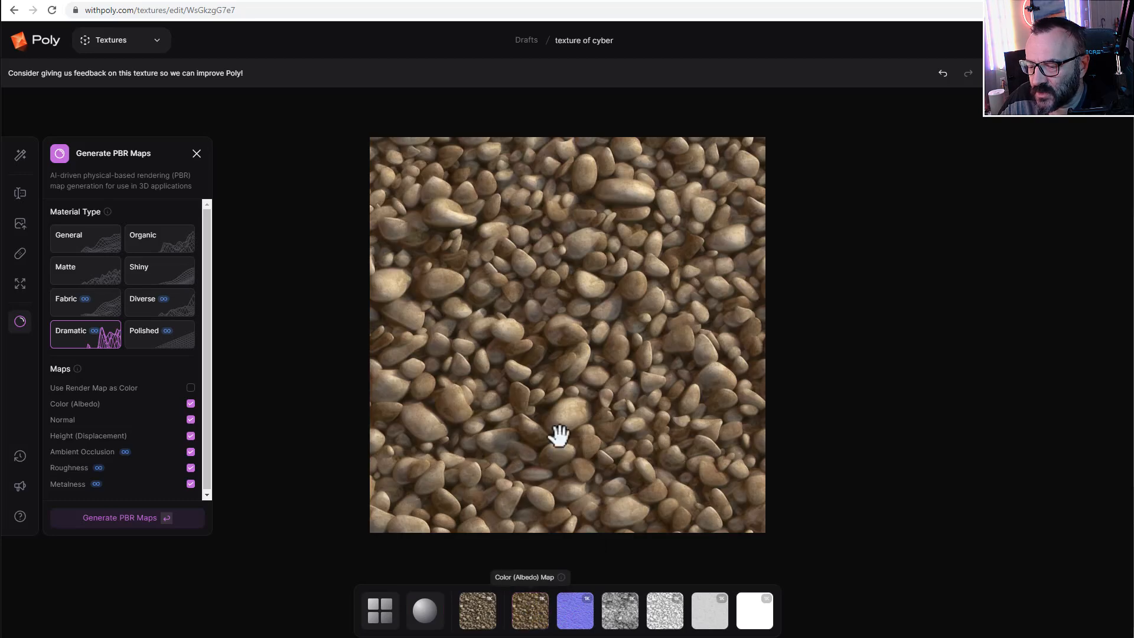
pyautogui.click(574, 623)
pyautogui.click(619, 622)
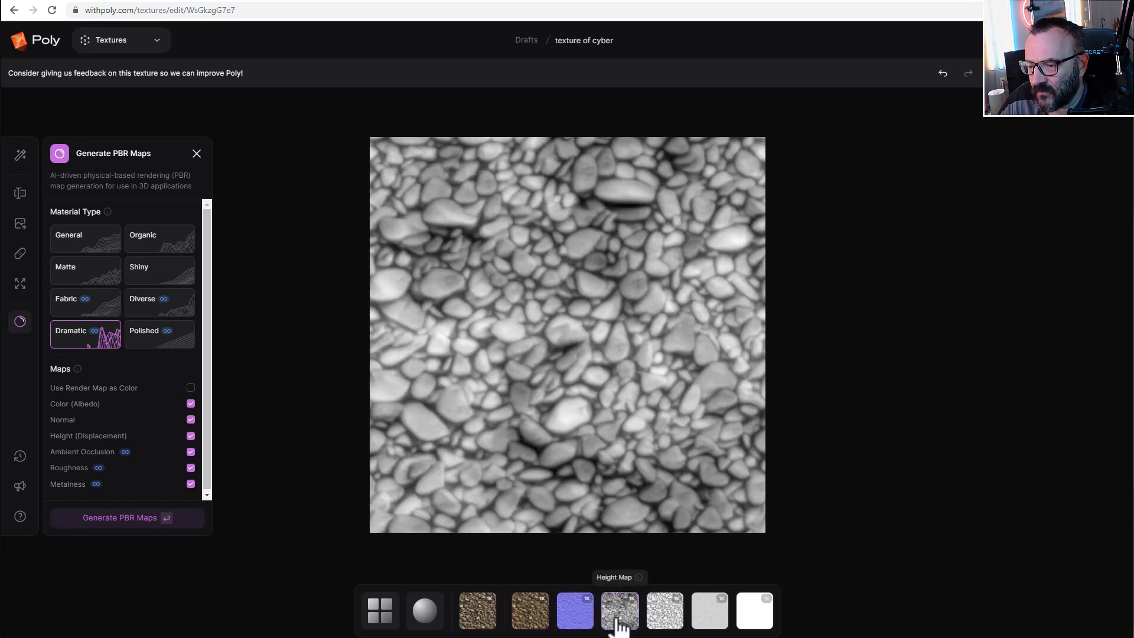
pyautogui.click(672, 627)
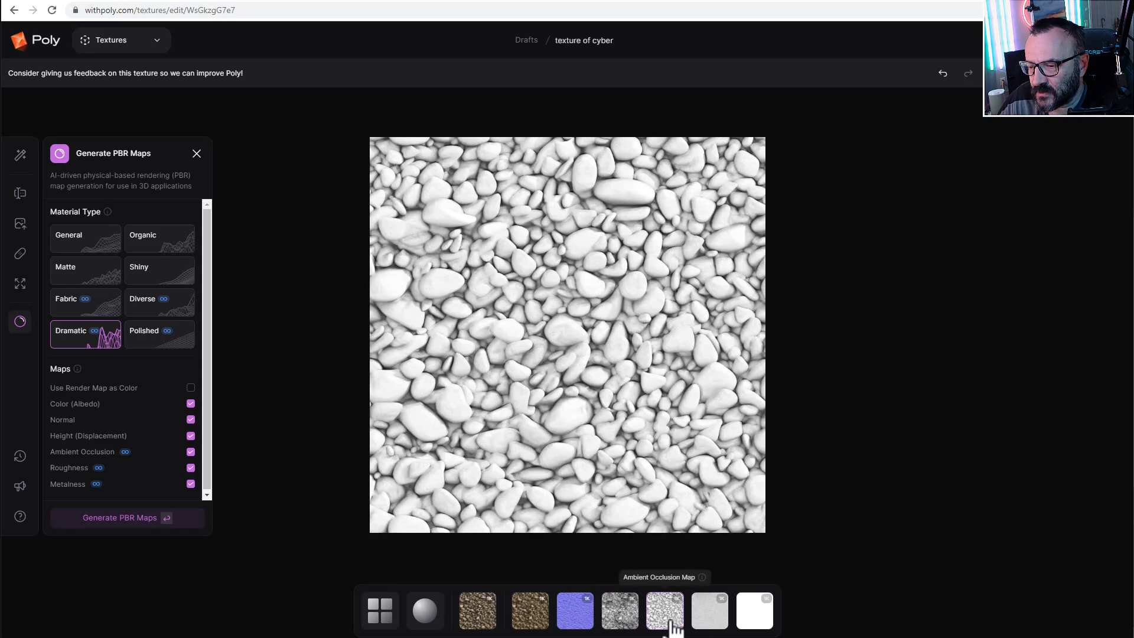
pyautogui.click(712, 617)
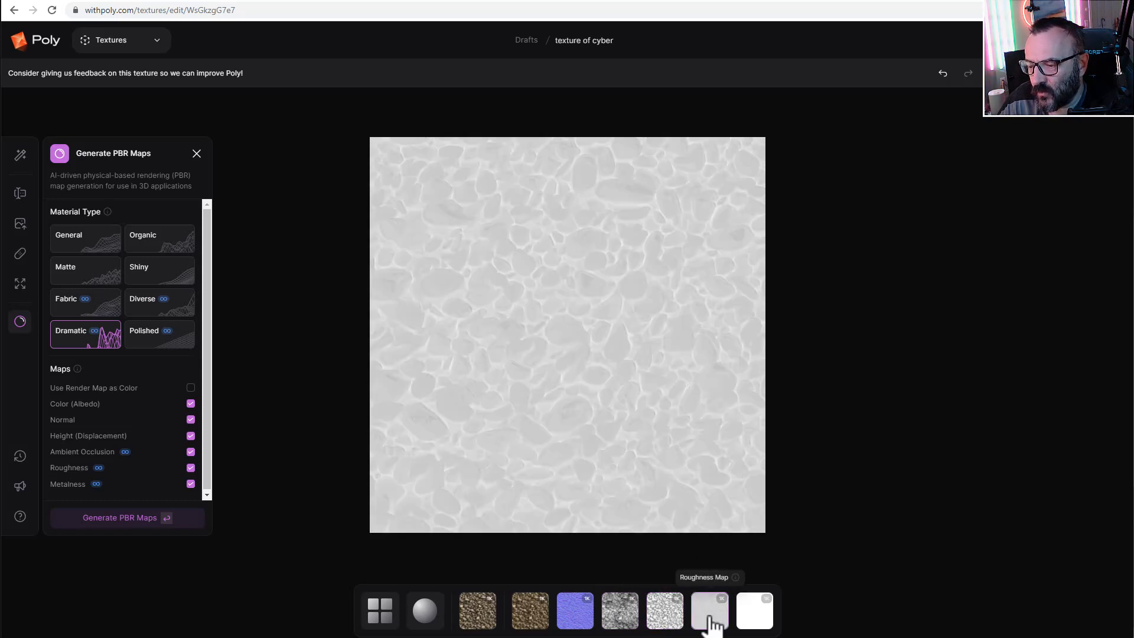
# Step: Examine the metalness map, check the texture upscaling options, and display the base stone image
pyautogui.click(756, 611)
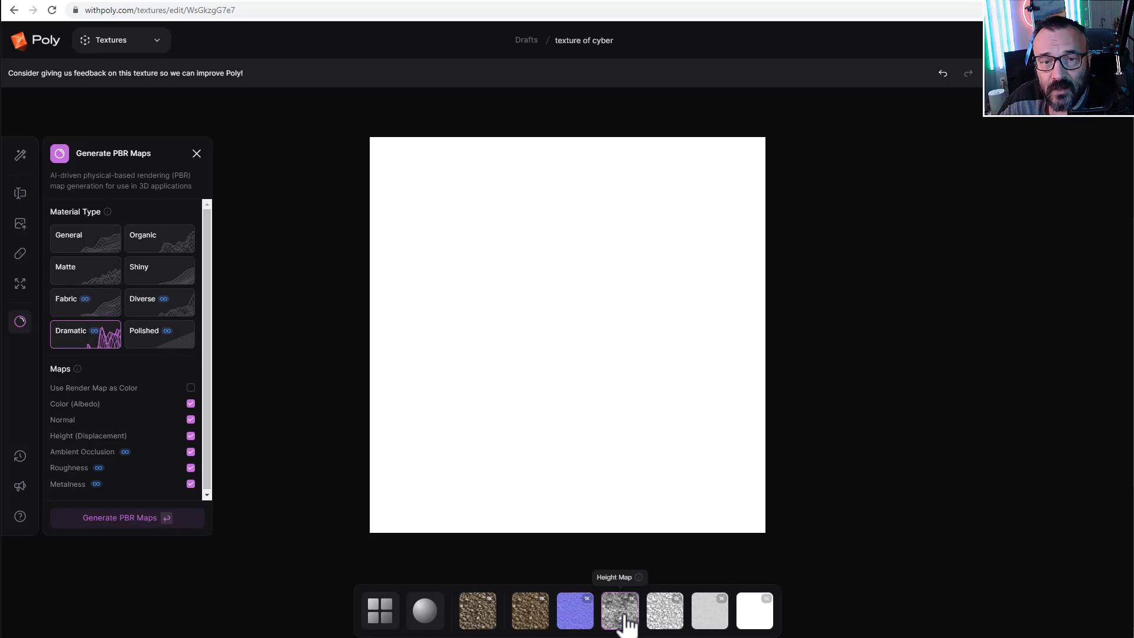
pyautogui.click(20, 286)
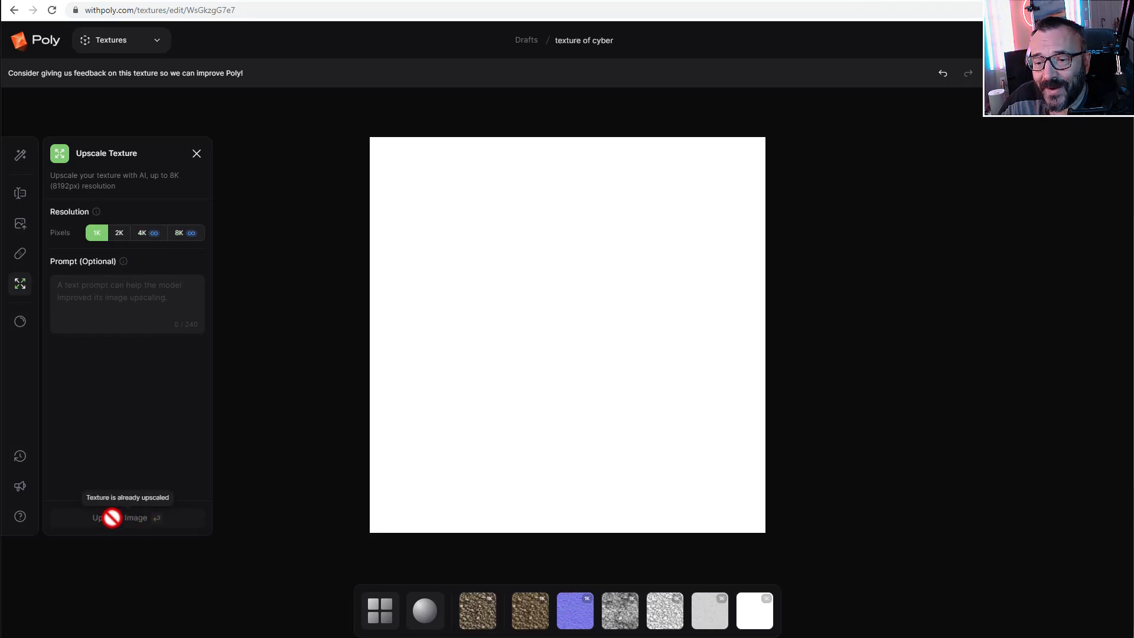
pyautogui.click(470, 611)
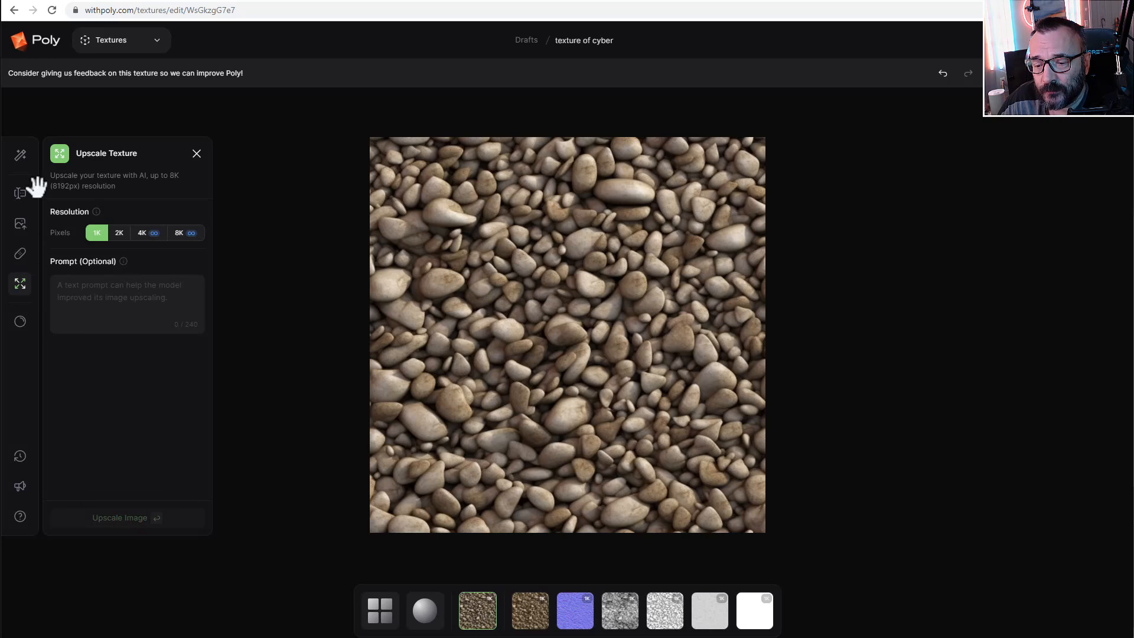
# Step: Upload another desert stone PNG as the texture's color map, marked as a seamless image
pyautogui.click(20, 230)
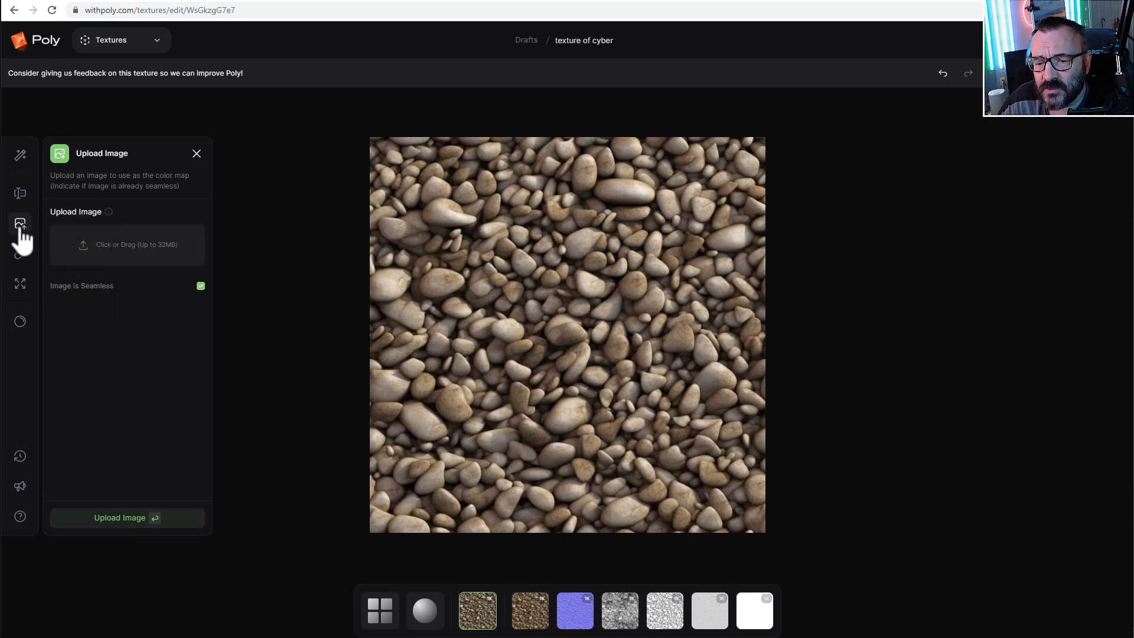
pyautogui.moveTo(945, 181); pyautogui.dragTo(195, 236)
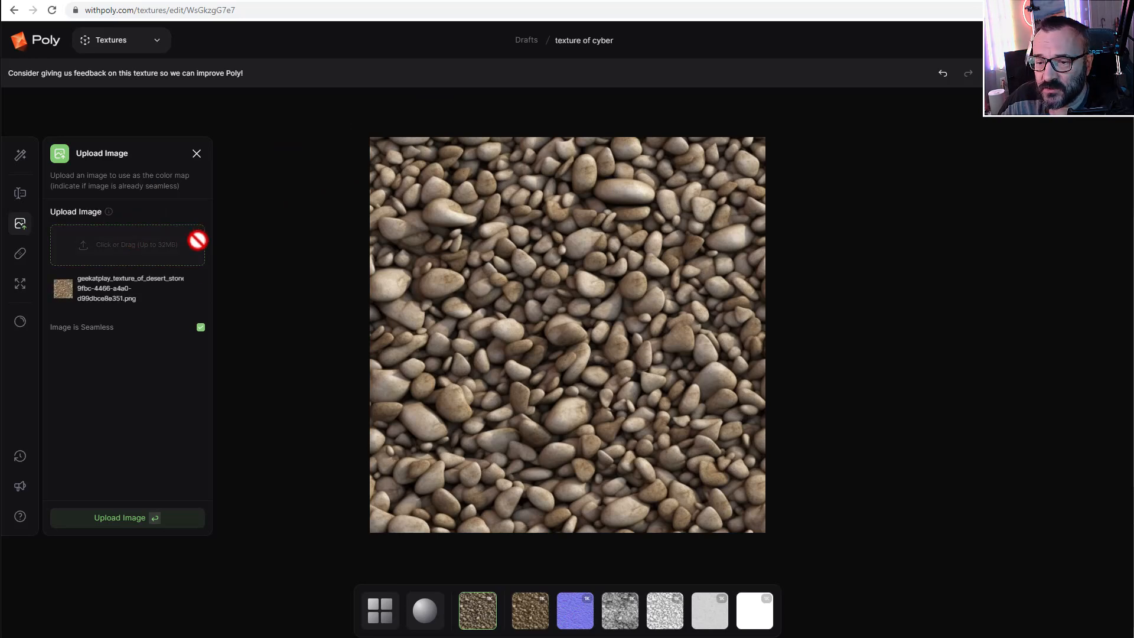
pyautogui.click(107, 521)
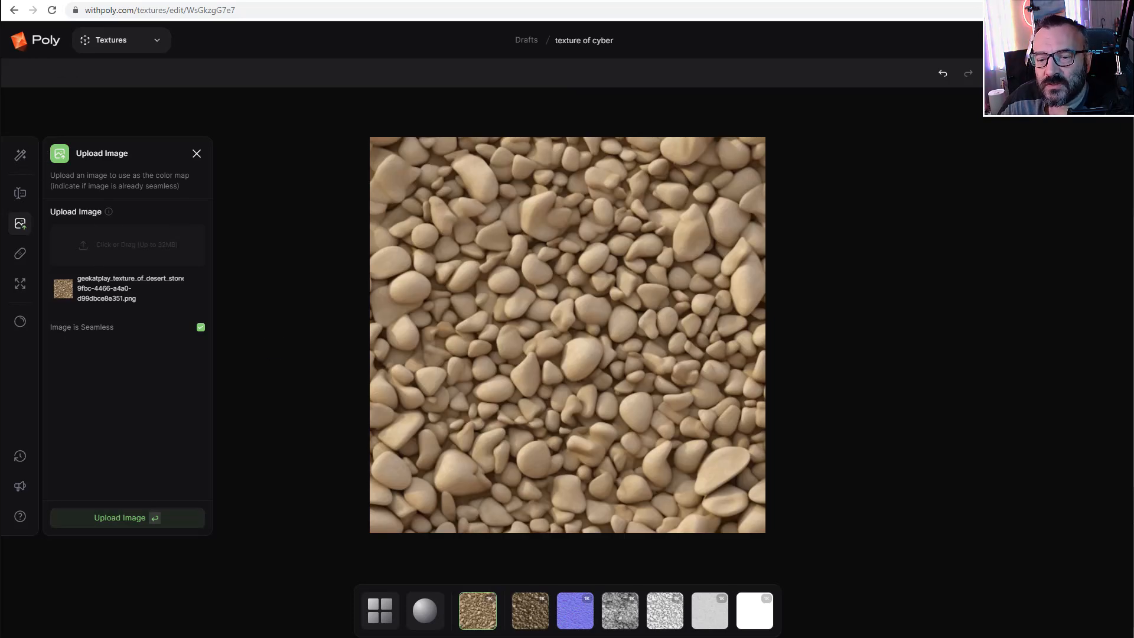
# Step: Upscale the newly uploaded stone texture to 4K resolution without a prompt
pyautogui.click(17, 294)
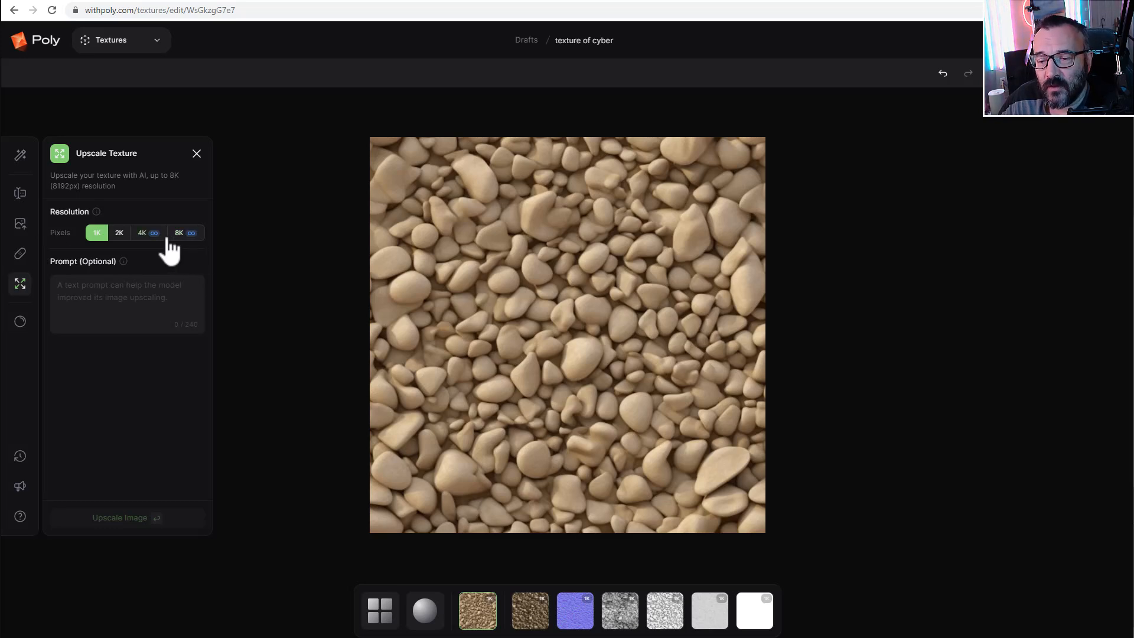
pyautogui.click(147, 233)
pyautogui.click(185, 323)
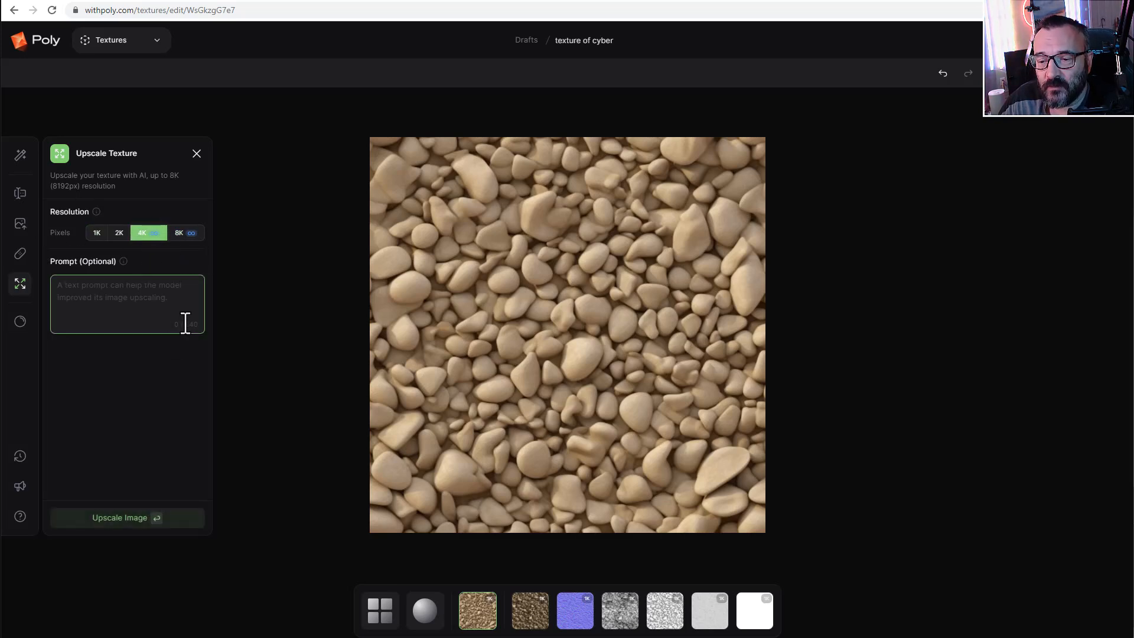
pyautogui.click(113, 525)
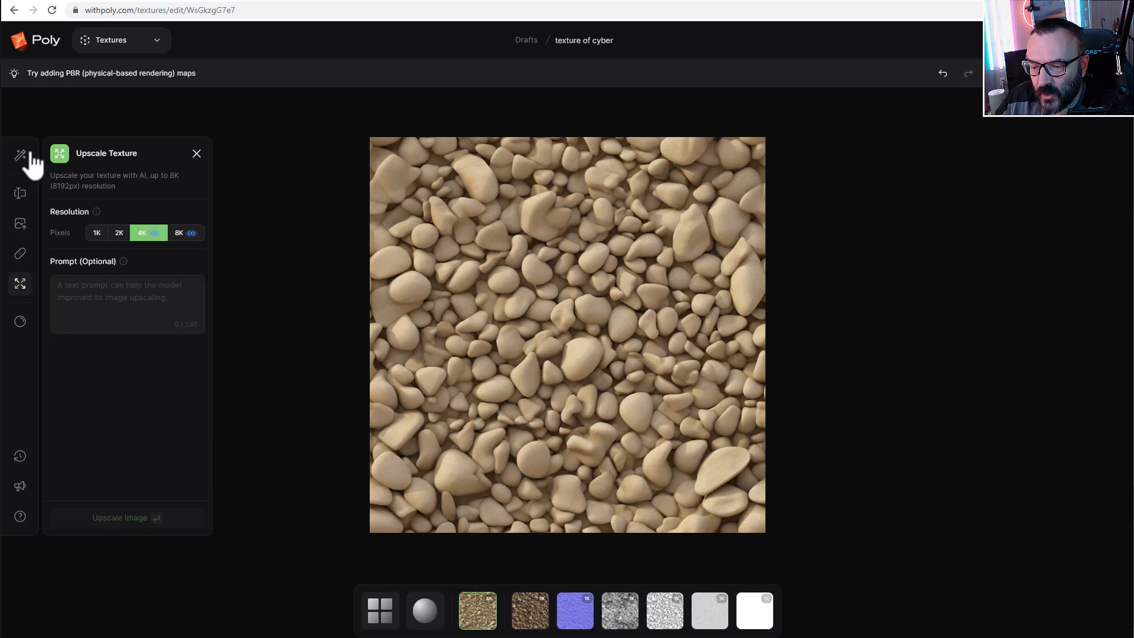
# Step: Generate all PBR maps, including Metalness, for the upscaled stone texture with the Dramatic material type
pyautogui.click(30, 325)
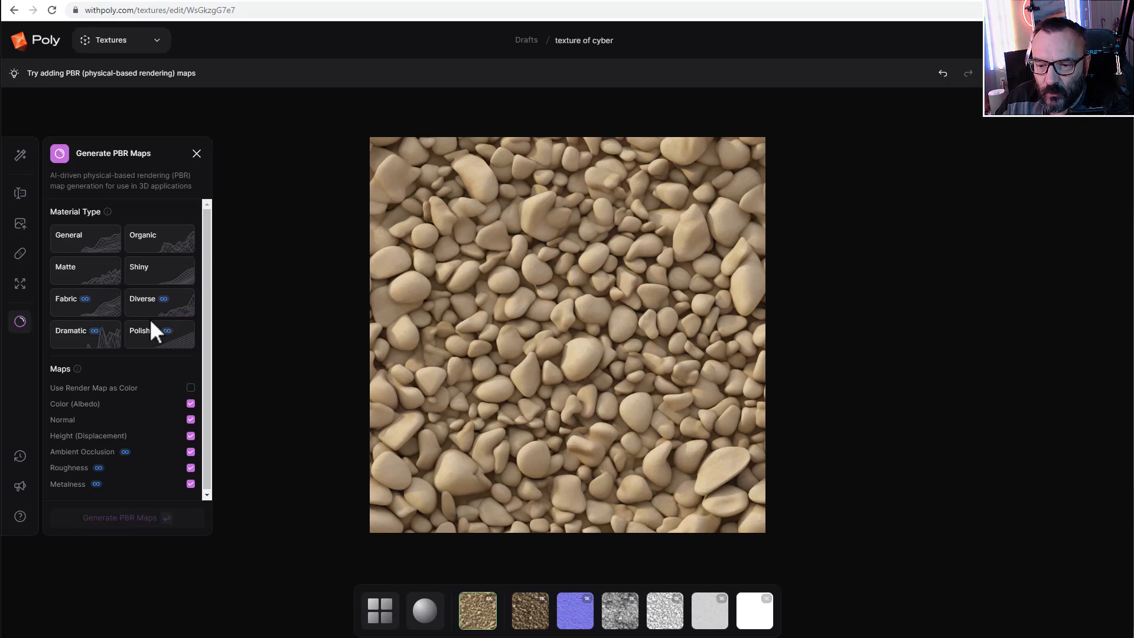
pyautogui.click(88, 339)
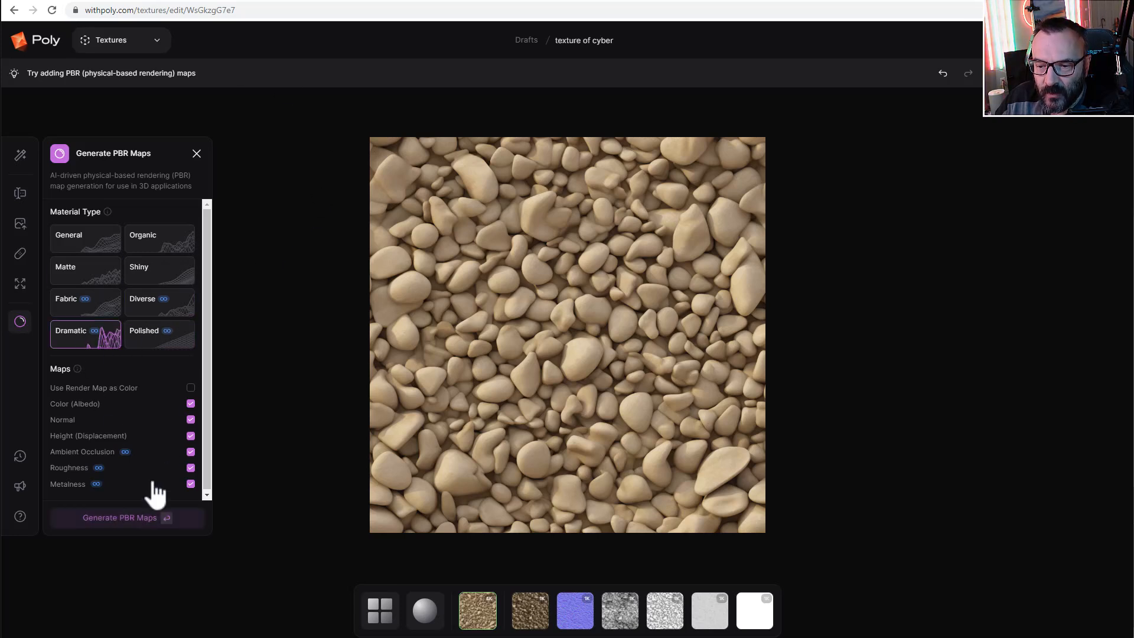
pyautogui.click(123, 519)
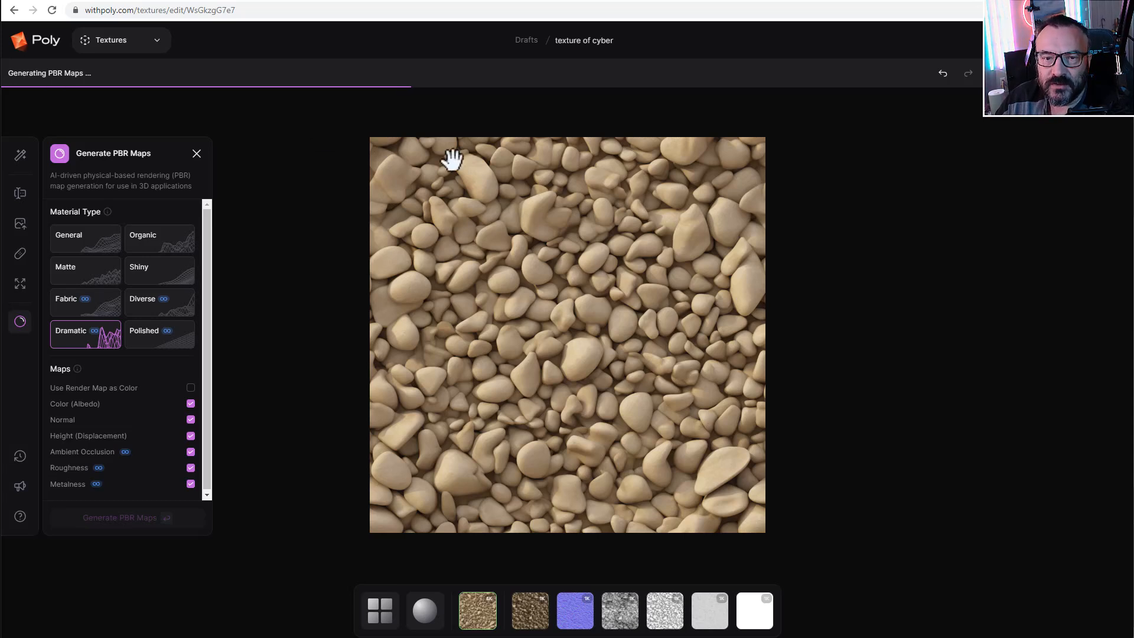
# Step: Switch to Discord and send the Midjourney Bot the imagine prompt "texture, cyberpunk metal --tile"
pyautogui.click(74, 1)
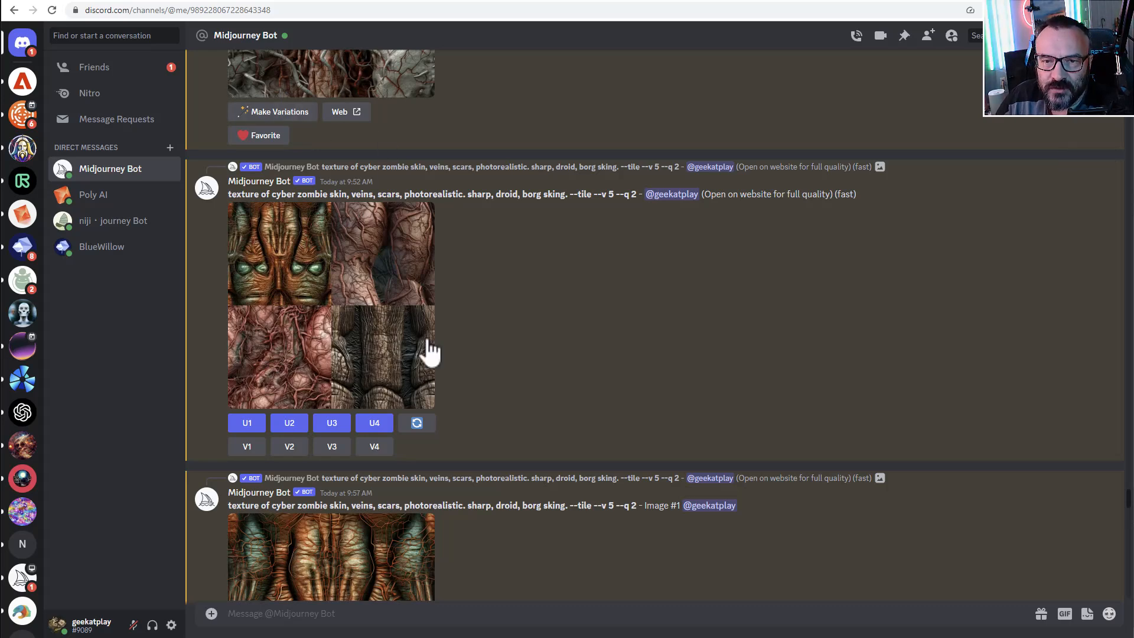
pyautogui.scroll(-2, 479, 423)
pyautogui.scroll(-1, 479, 420)
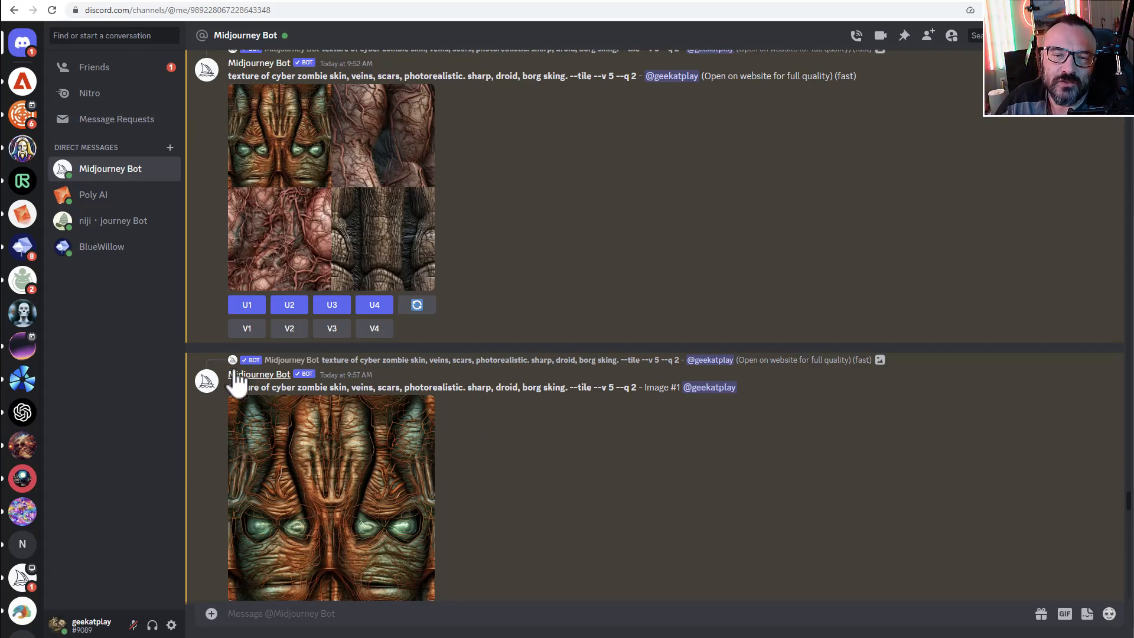
pyautogui.click(333, 614)
pyautogui.write('/im')
pyautogui.press('Tab')
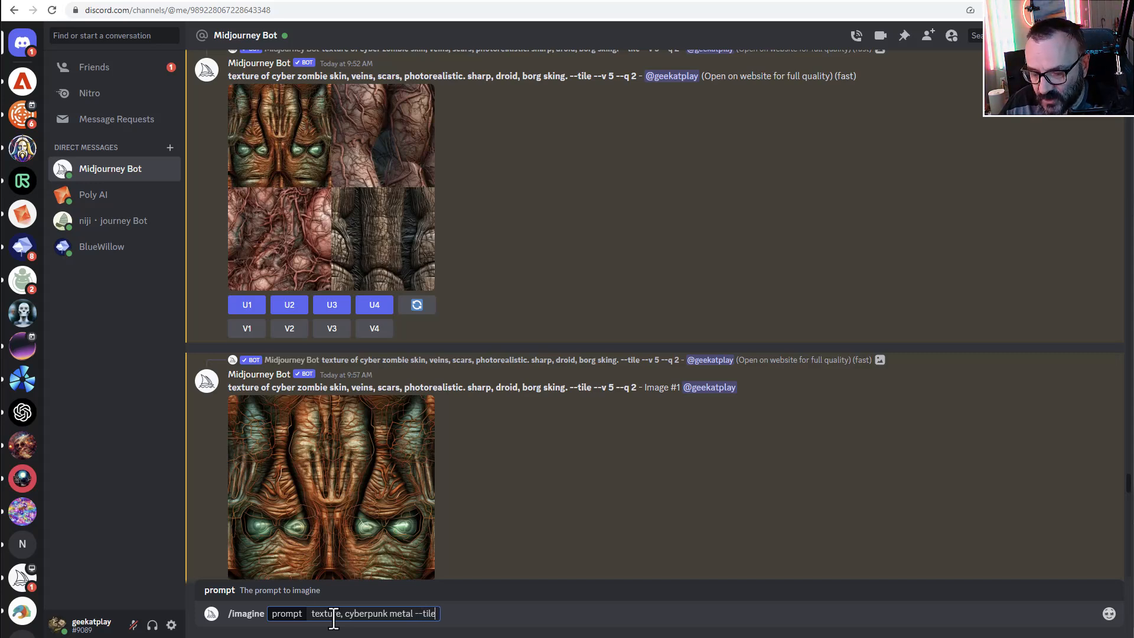
pyautogui.press('Return')
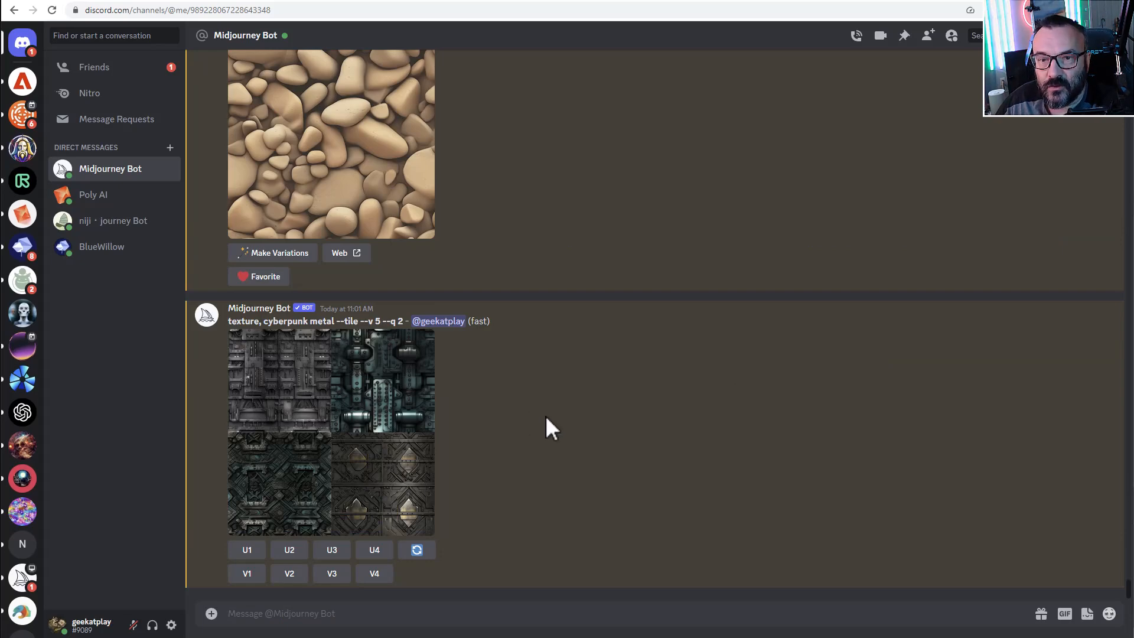
# Step: View the cyberpunk metal image grid enlarged and have the bot upscale all four images
pyautogui.click(322, 416)
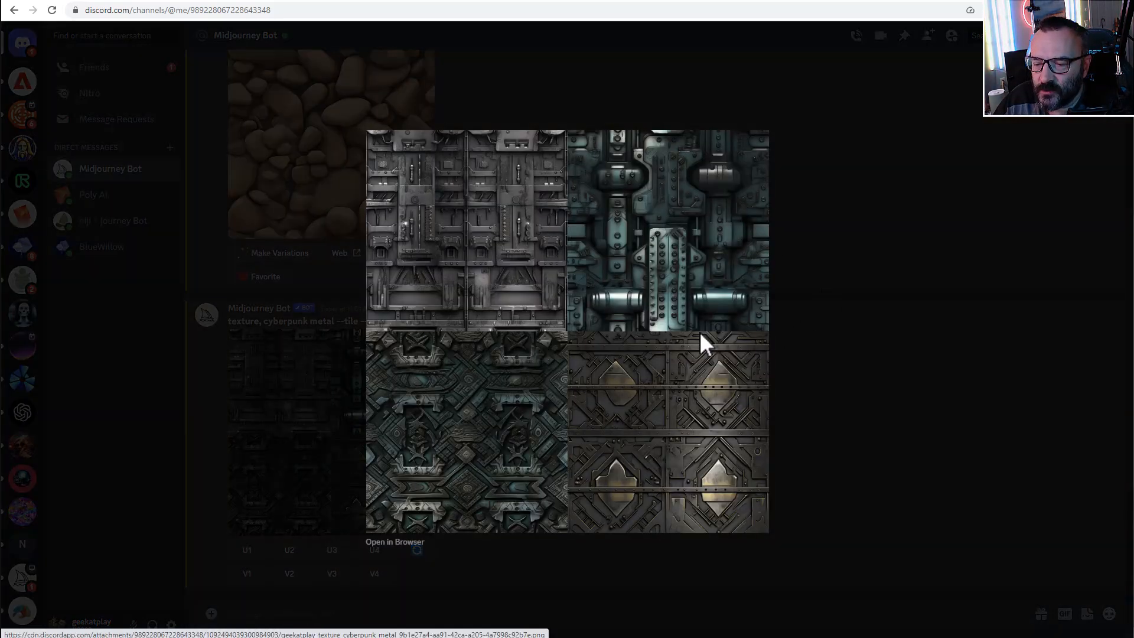
pyautogui.click(868, 419)
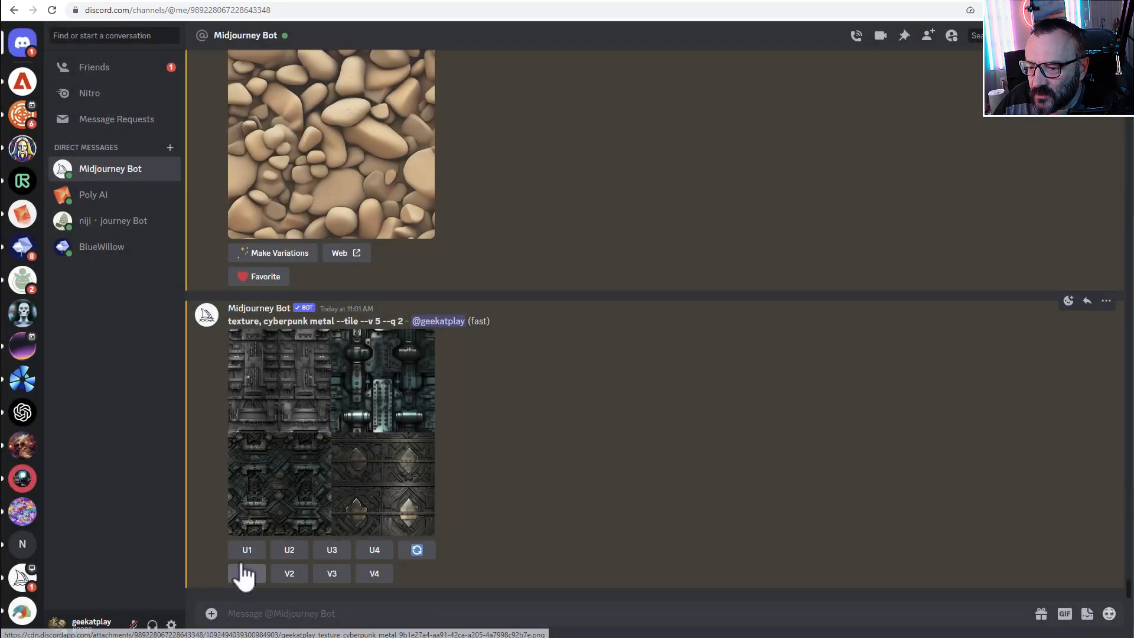
pyautogui.click(247, 550)
pyautogui.click(295, 496)
pyautogui.click(332, 445)
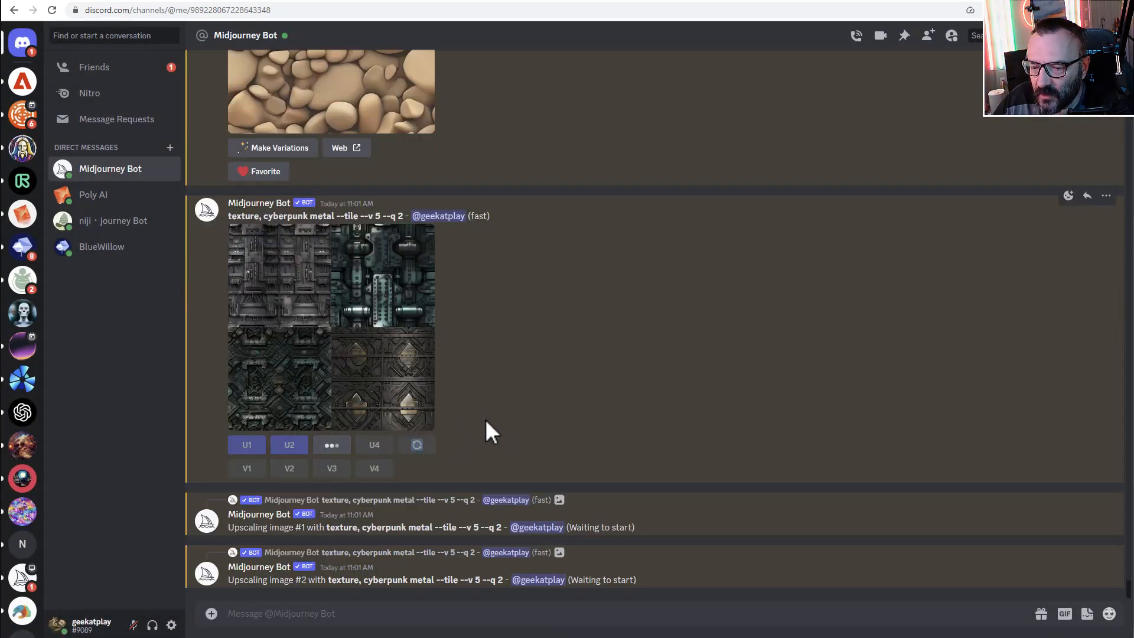
pyautogui.scroll(5, 436, 400)
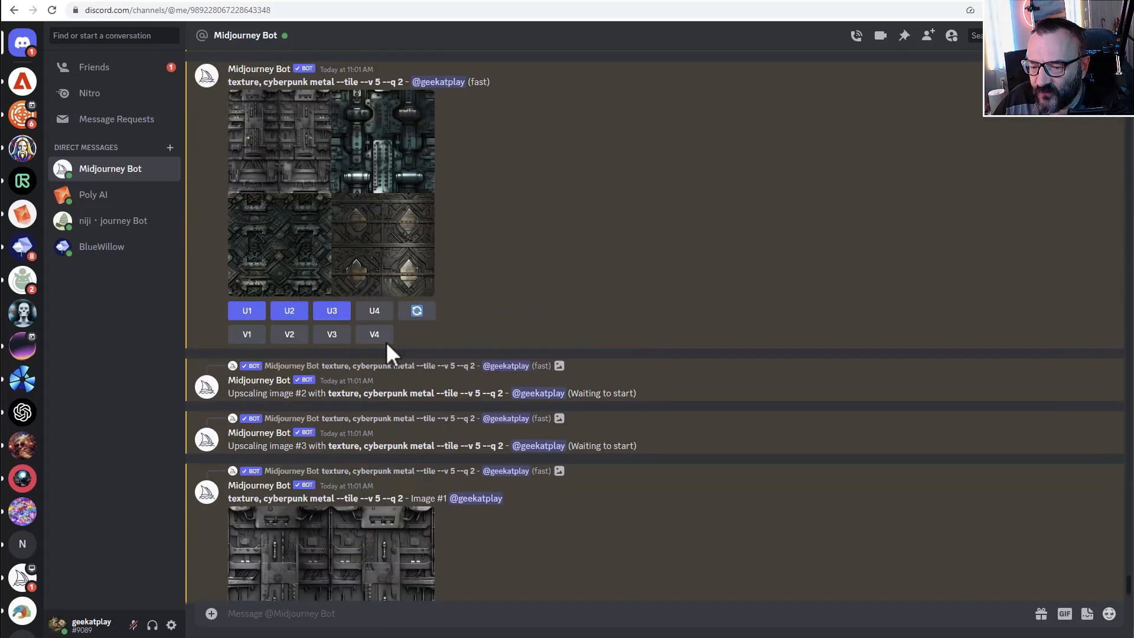
pyautogui.click(374, 311)
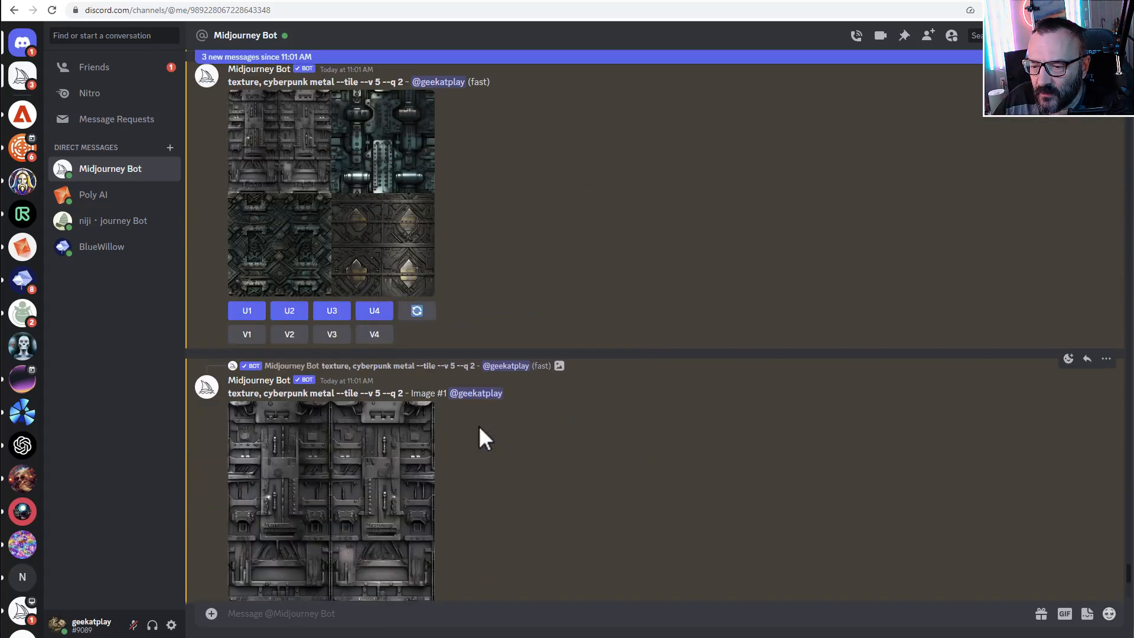
# Step: Look through the upscaled cyberpunk metal textures, viewing images #2, #4 and #3 enlarged
pyautogui.scroll(-5, 480, 431)
pyautogui.click(346, 466)
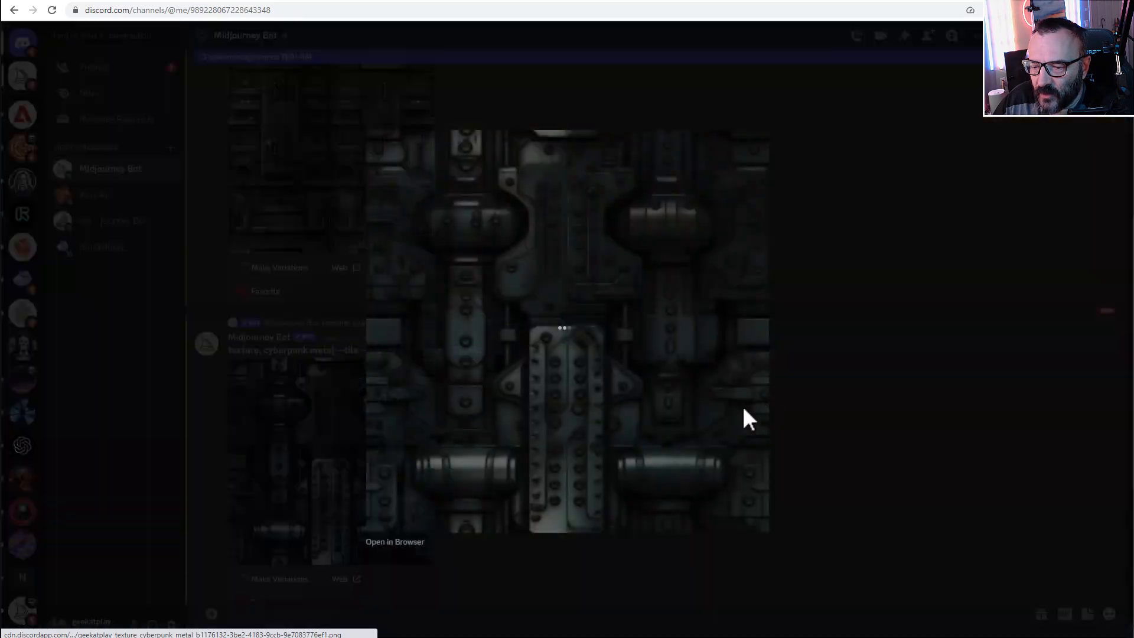
pyautogui.click(894, 240)
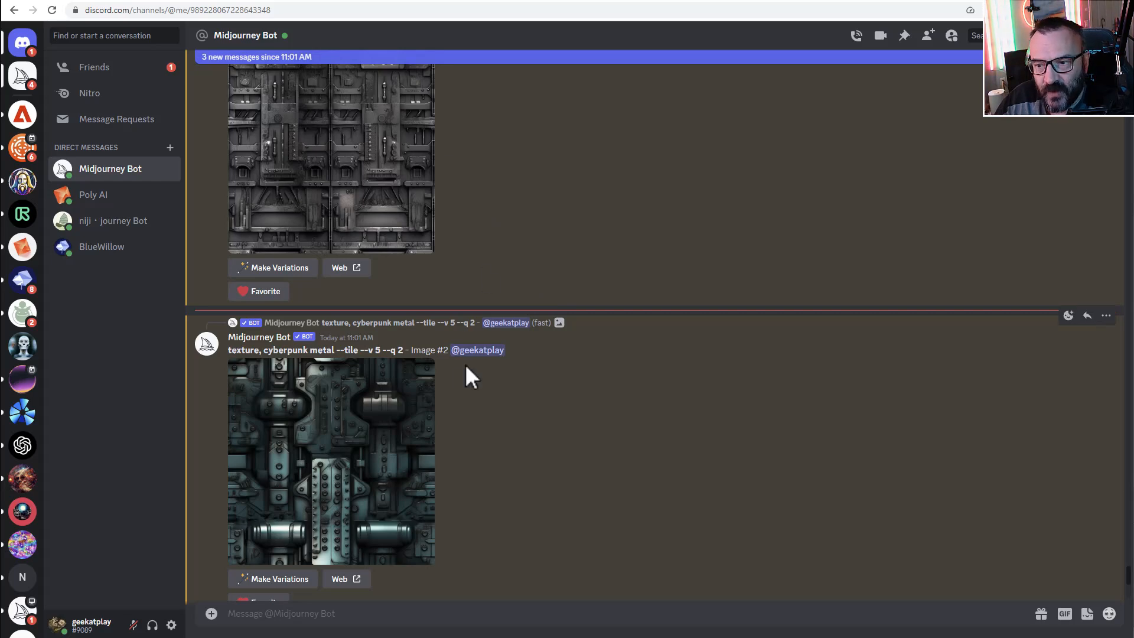
pyautogui.scroll(-7, 402, 391)
pyautogui.scroll(-1, 499, 328)
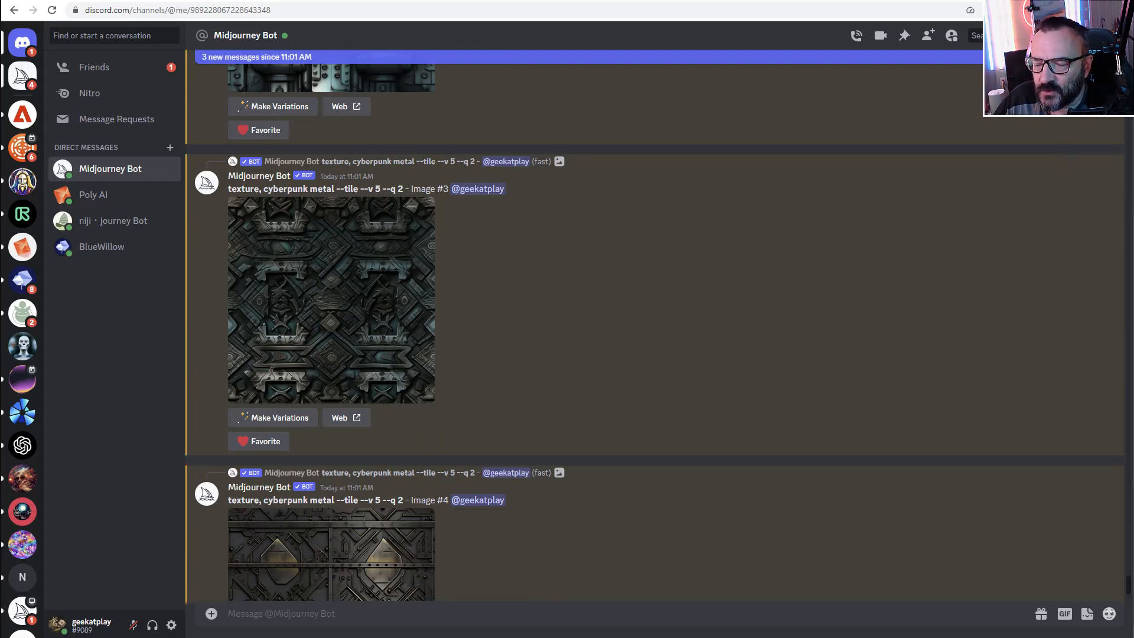
pyautogui.scroll(-3, 477, 263)
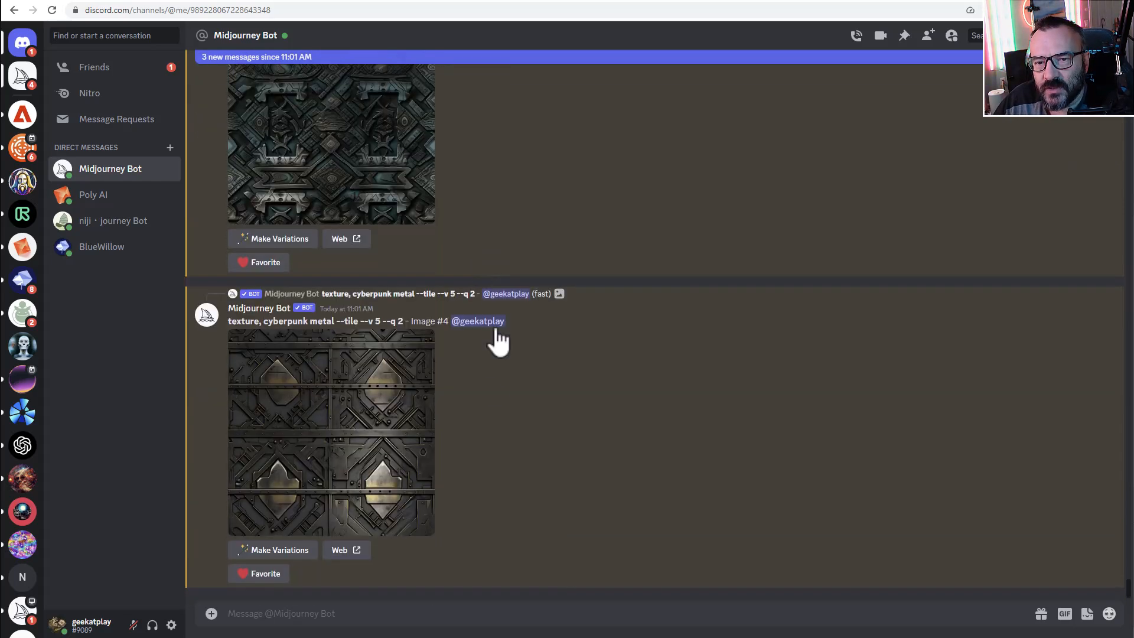
pyautogui.click(334, 440)
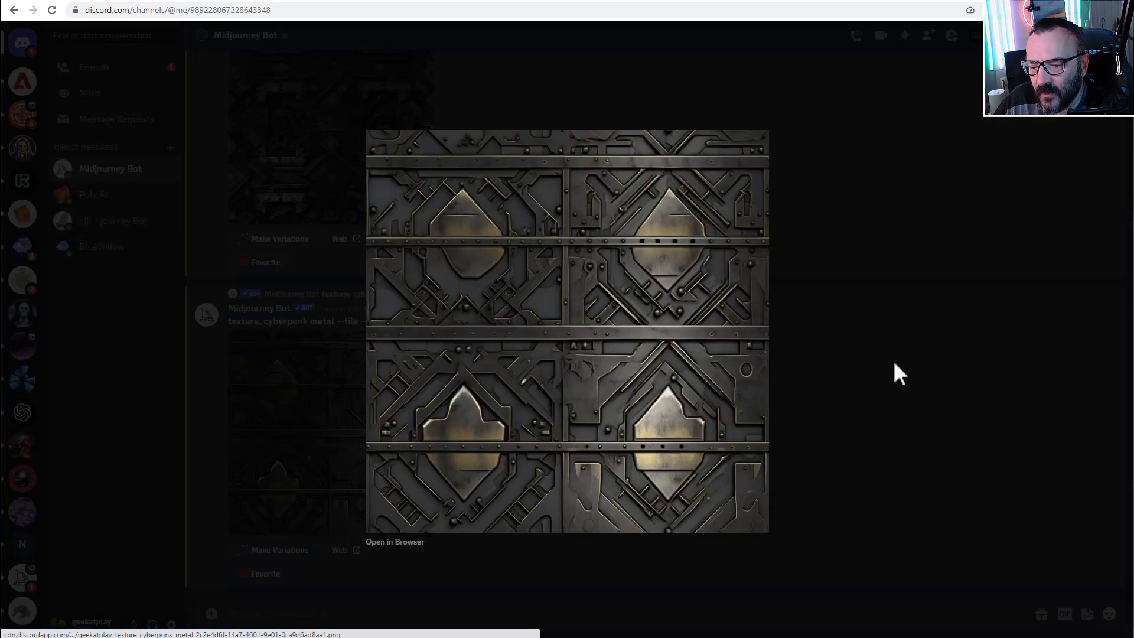
pyautogui.click(893, 372)
pyautogui.scroll(3, 391, 406)
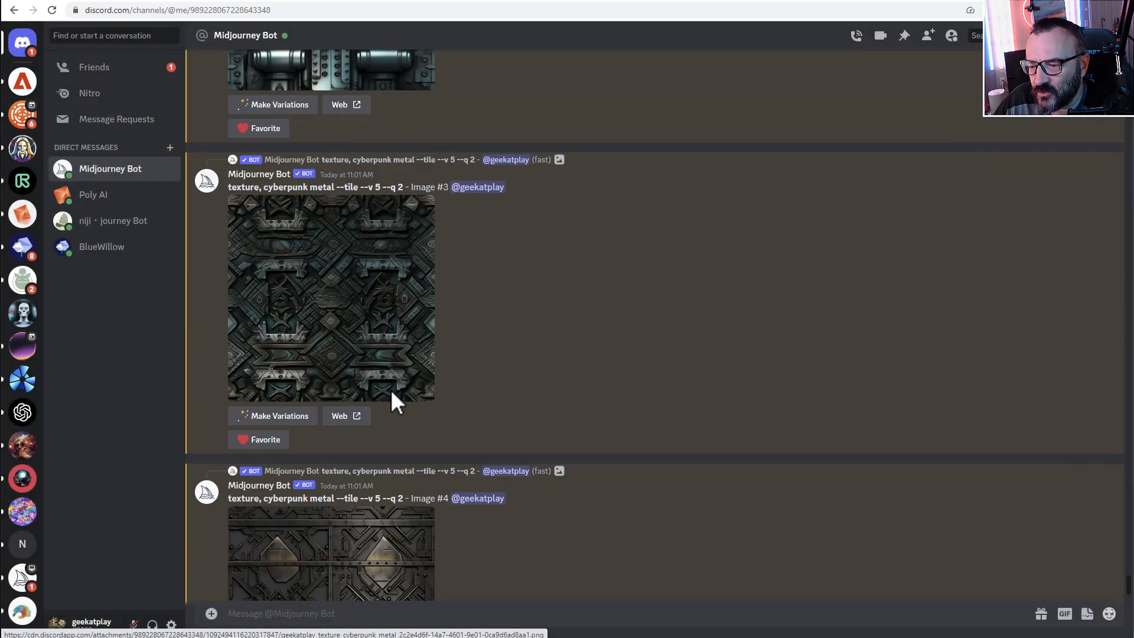
pyautogui.click(375, 316)
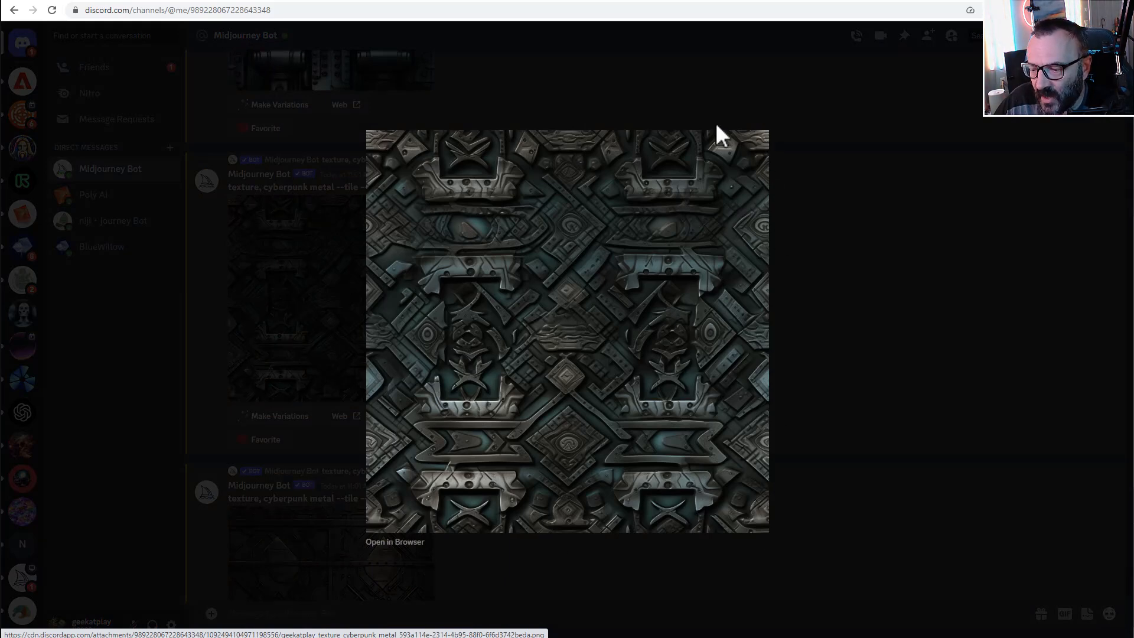
pyautogui.click(931, 365)
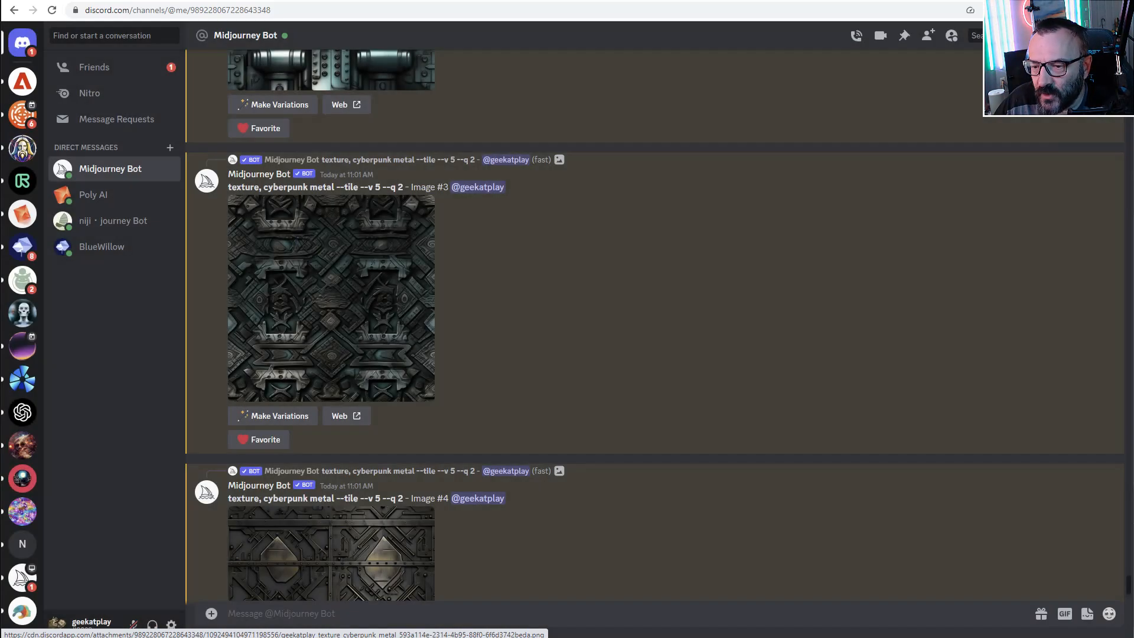
# Step: Return to Poly, rotate the stone cylinder preview, and examine the normal map, base image and 3D preview
pyautogui.click(356, 3)
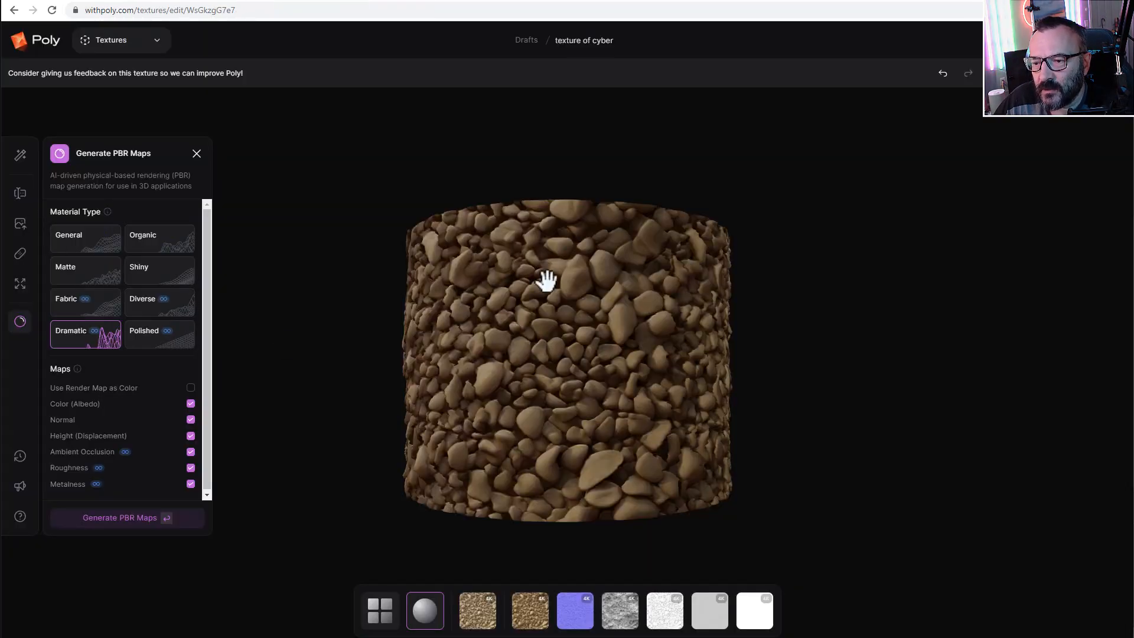
pyautogui.moveTo(585, 325); pyautogui.dragTo(574, 303)
pyautogui.moveTo(532, 413); pyautogui.dragTo(714, 387)
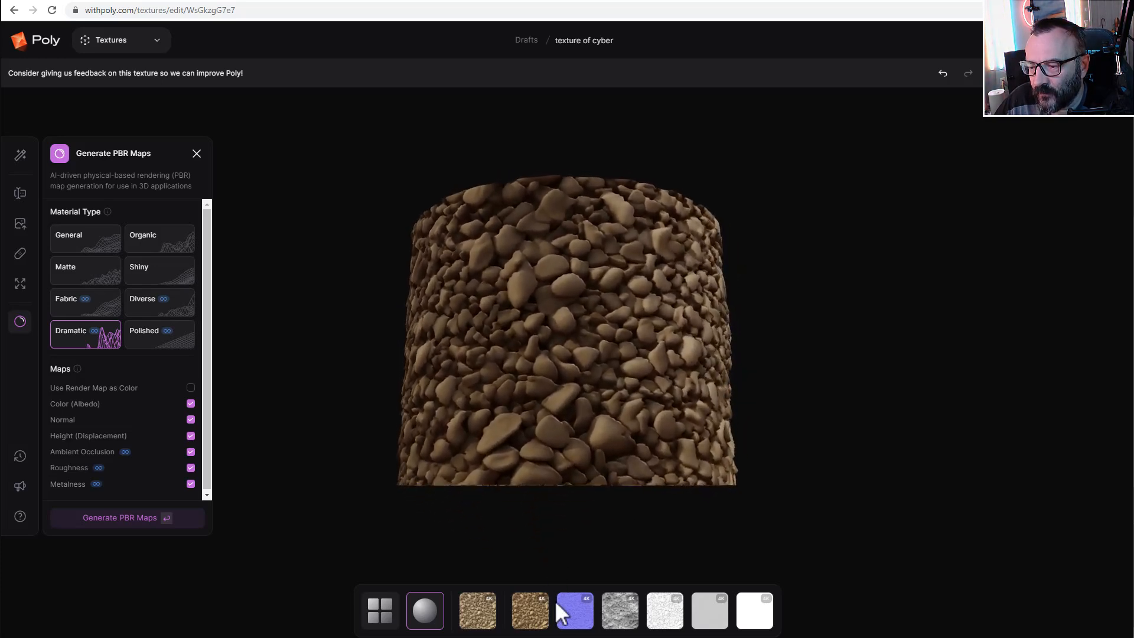
pyautogui.click(574, 610)
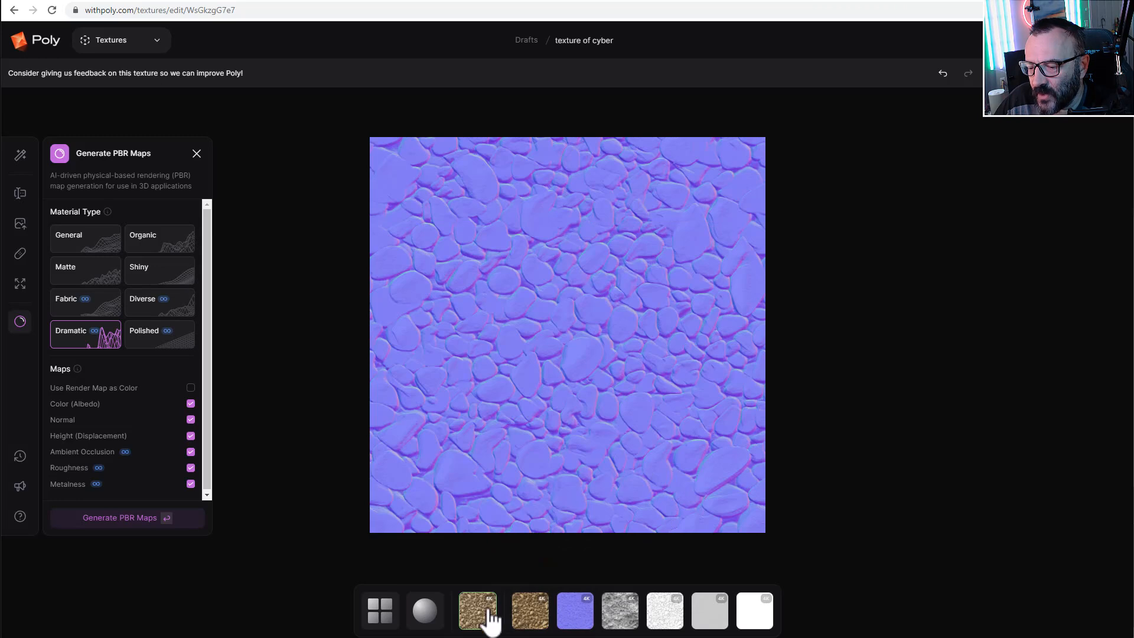
pyautogui.click(471, 618)
pyautogui.click(426, 611)
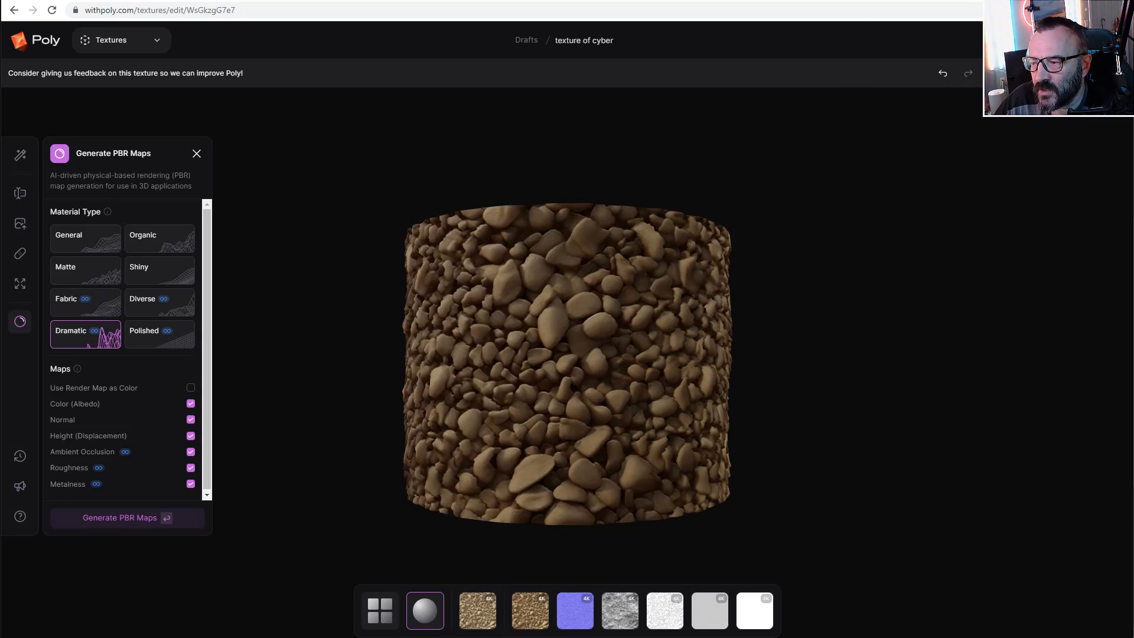
# Step: Export the stone material's maps as a zip archive in EXR (32-bit) format
pyautogui.click(1099, 73)
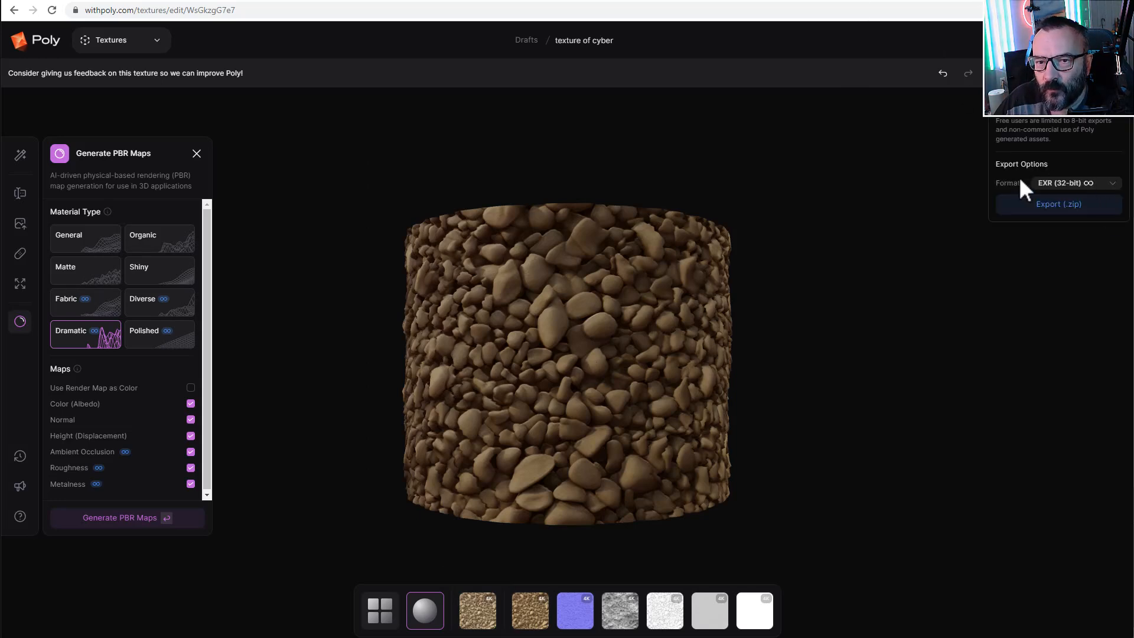
pyautogui.click(1110, 188)
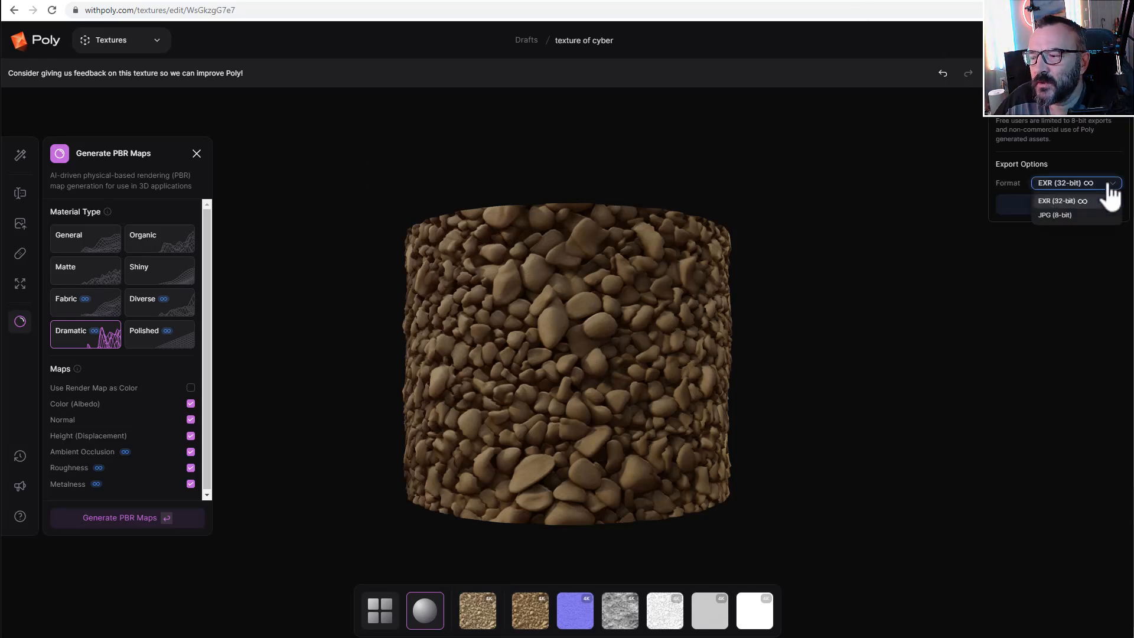
pyautogui.click(1068, 203)
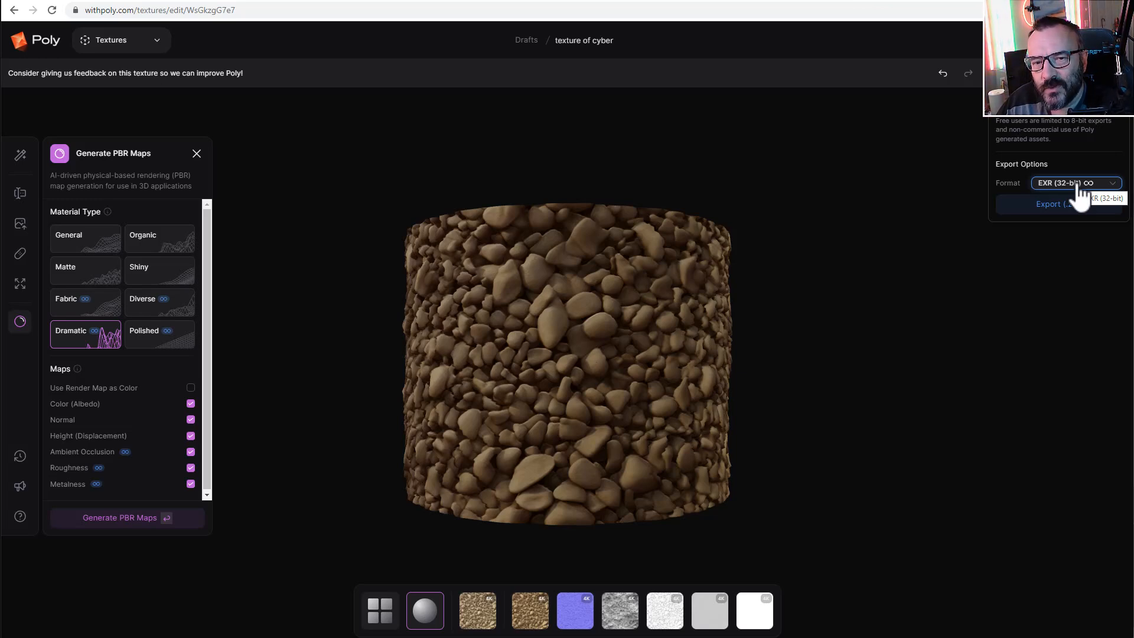
pyautogui.click(1054, 207)
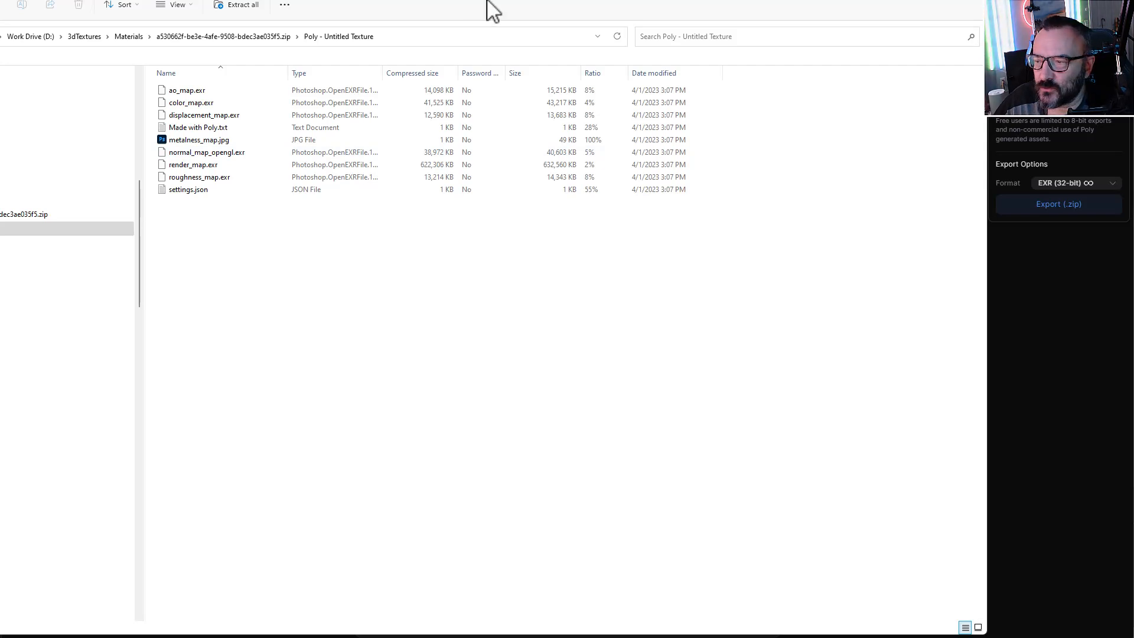
# Step: Switch to the extracted ground material folder in File Explorer and open its settings.json file
pyautogui.hotkey('alt', 'Tab')
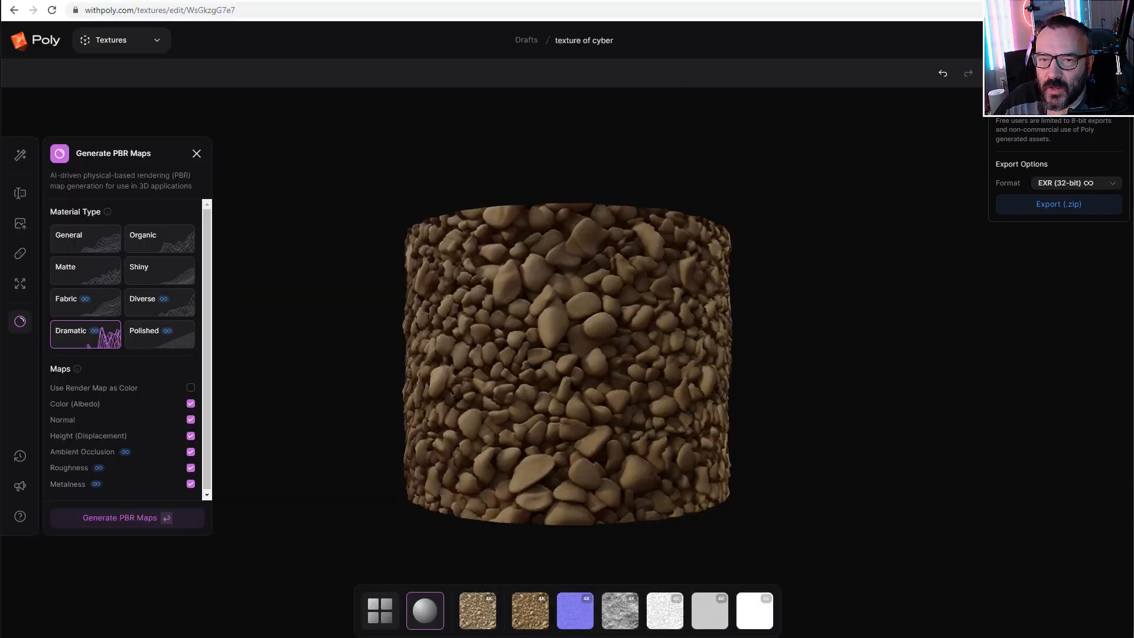
pyautogui.hotkey('alt', 'Tab')
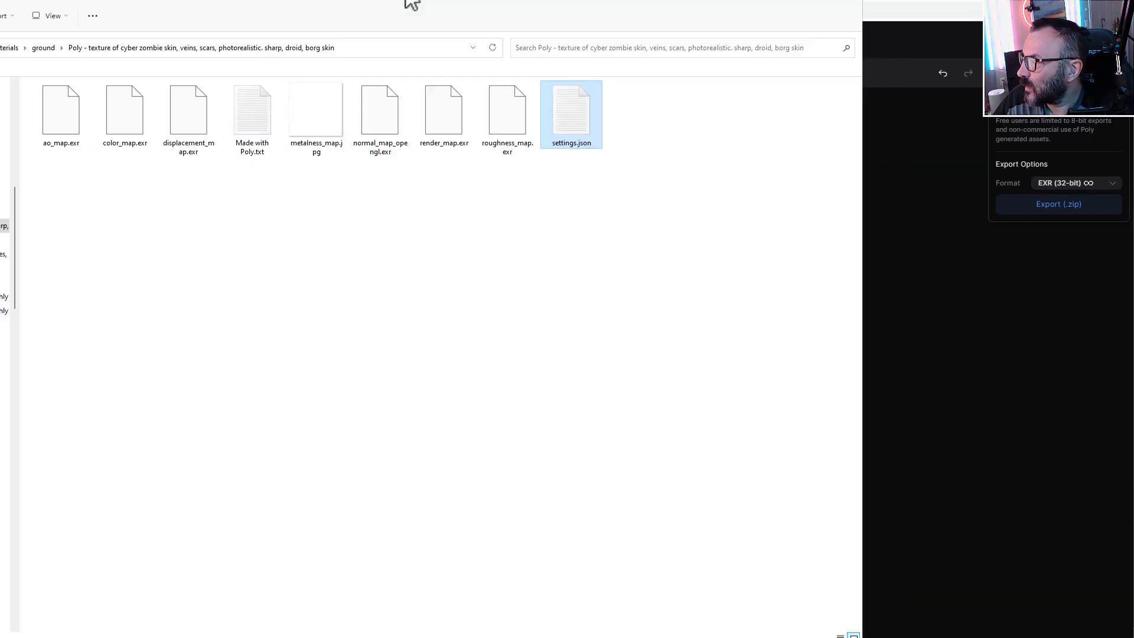
pyautogui.moveTo(411, 3); pyautogui.dragTo(418, 17)
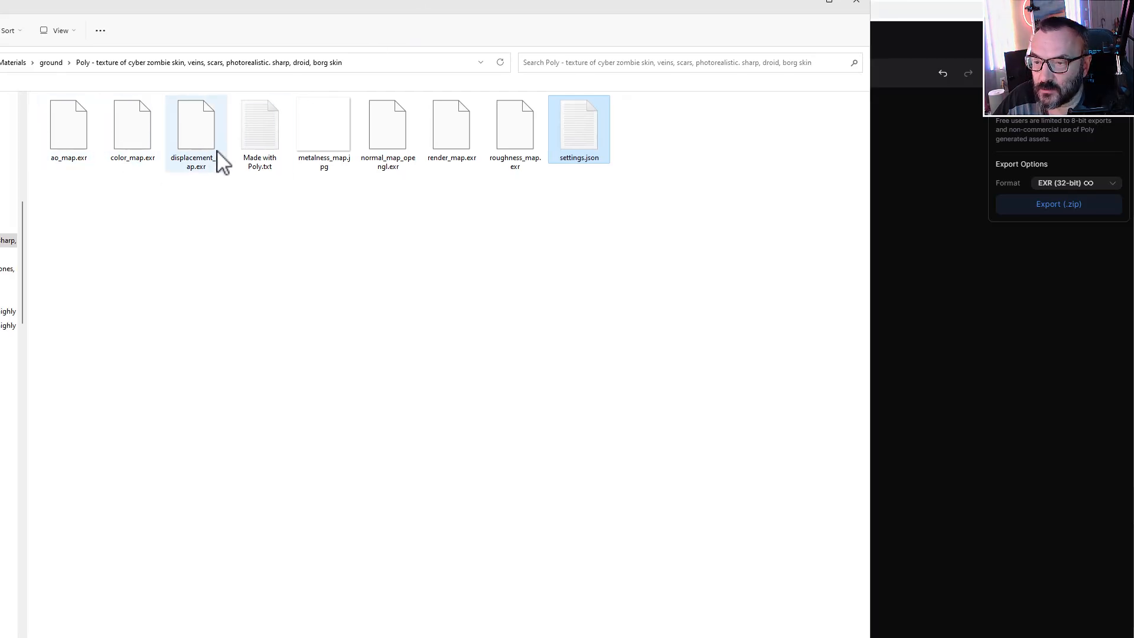
pyautogui.doubleClick(580, 127)
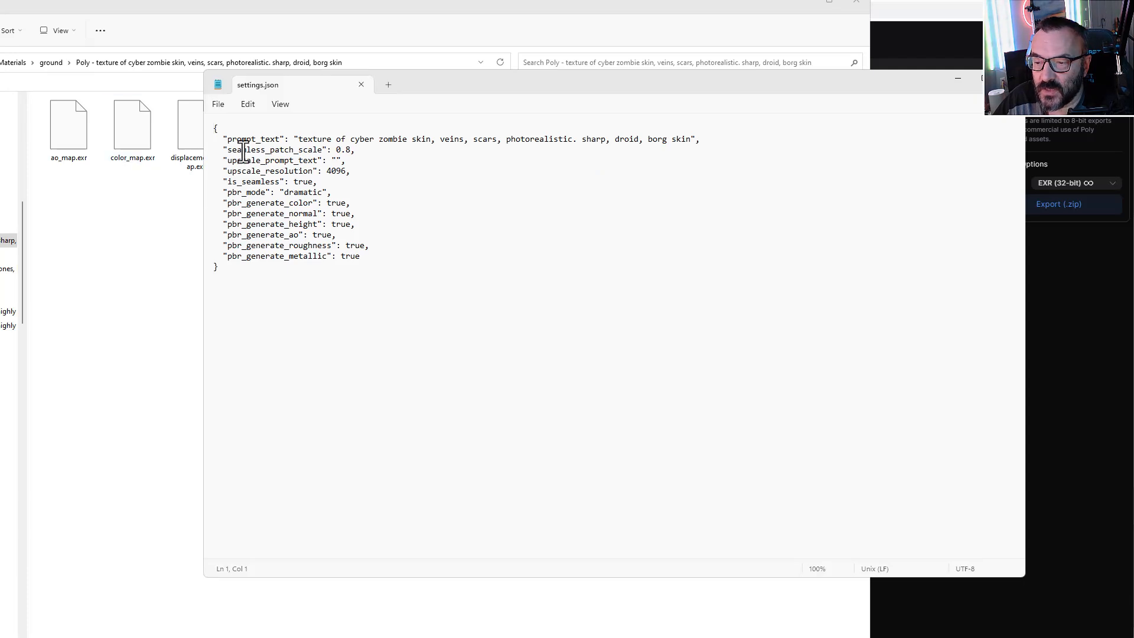
# Step: Examine the prompt_text entry in settings.json, highlighting the original prompt wording
pyautogui.moveTo(229, 142); pyautogui.dragTo(690, 140)
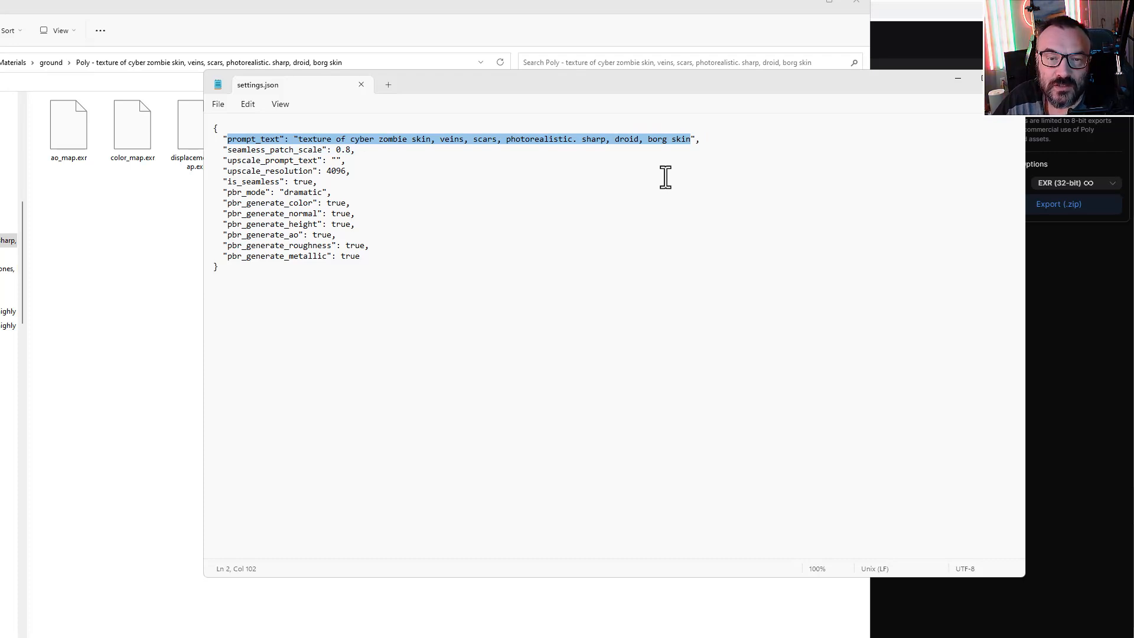
pyautogui.click(665, 176)
pyautogui.moveTo(299, 139); pyautogui.dragTo(691, 141)
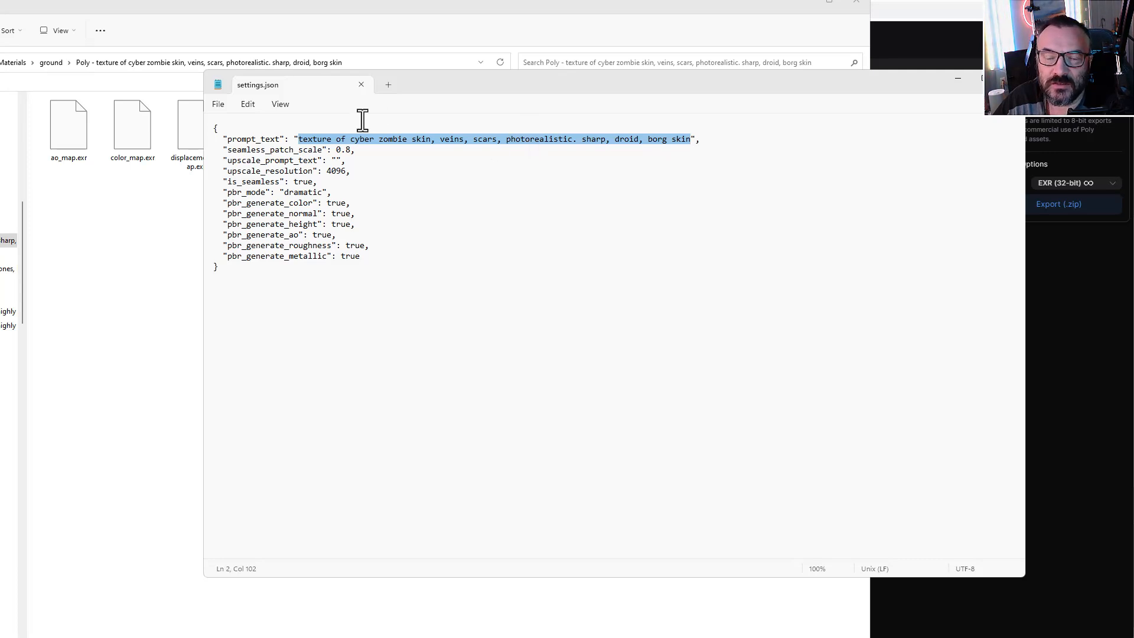
pyautogui.press('Left')
pyautogui.moveTo(299, 142); pyautogui.dragTo(690, 139)
pyautogui.click(449, 154)
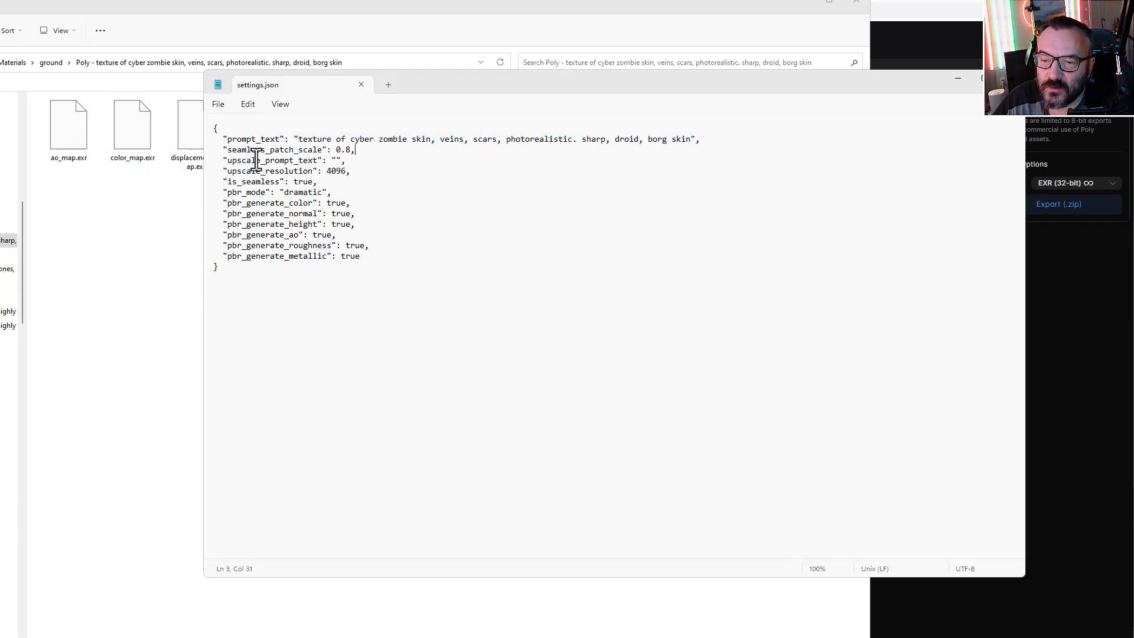
# Step: Check the upscale_resolution and is_seamless values in settings.json and close the file
pyautogui.click(337, 171)
pyautogui.doubleClick(337, 171)
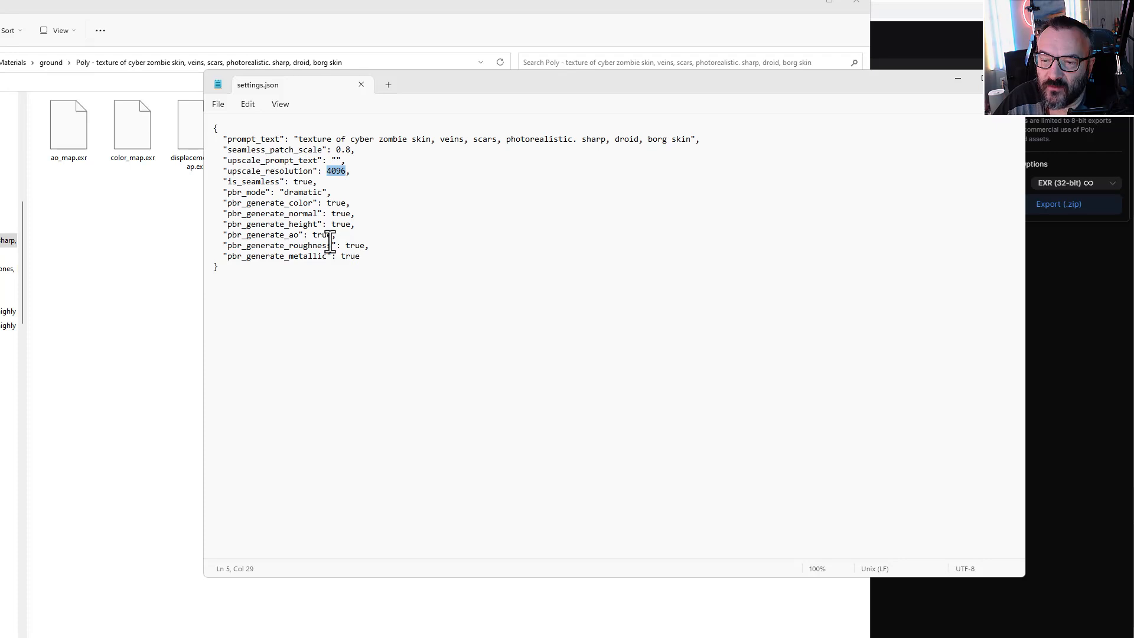
pyautogui.doubleClick(303, 182)
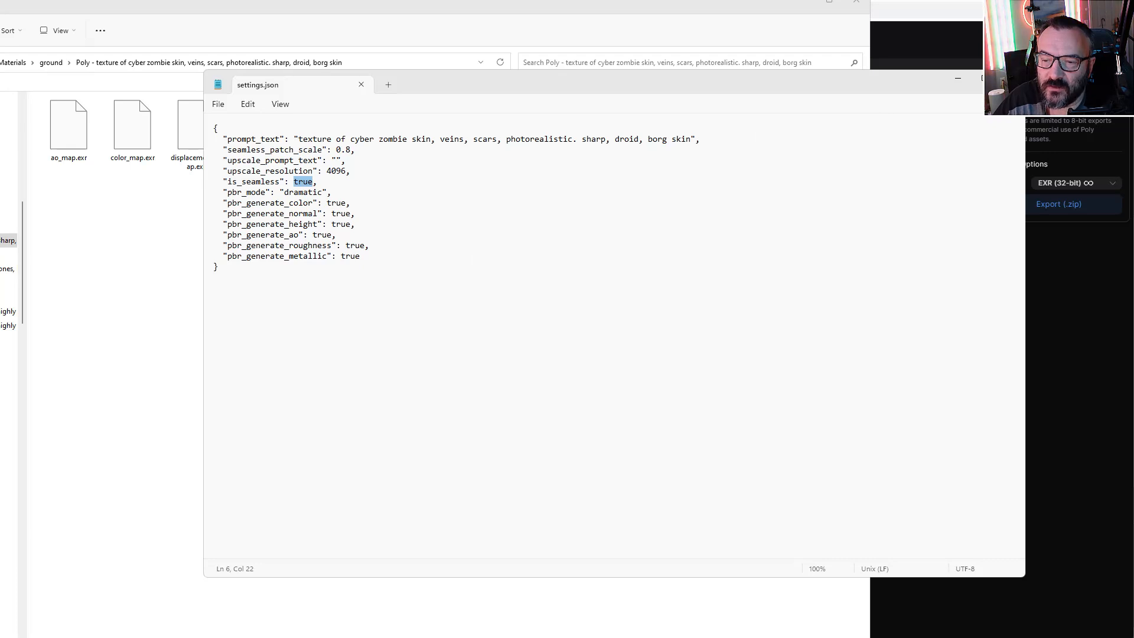
pyautogui.click(1011, 78)
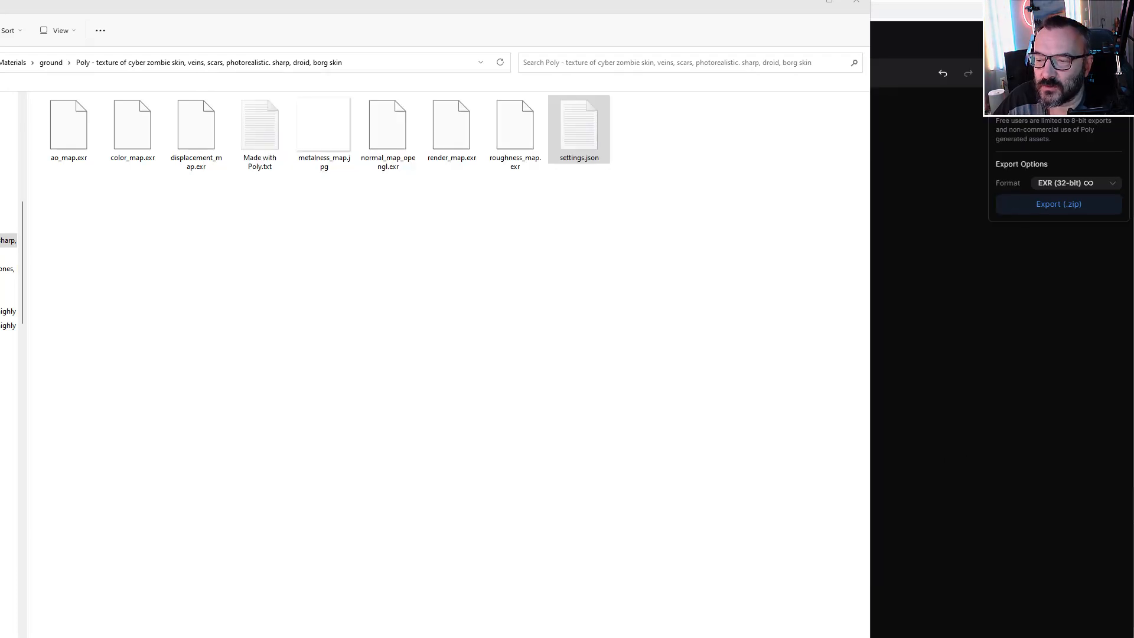
# Step: Switch to VUE, cancel the open material editor, and delete the cube from the scene
pyautogui.click(494, 636)
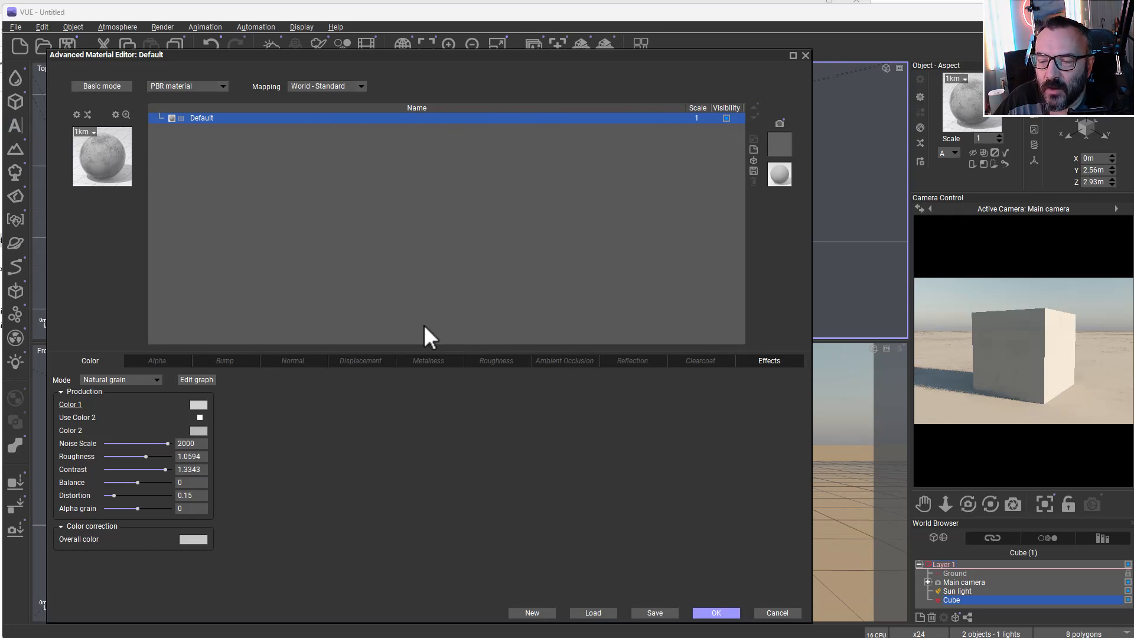
pyautogui.click(774, 611)
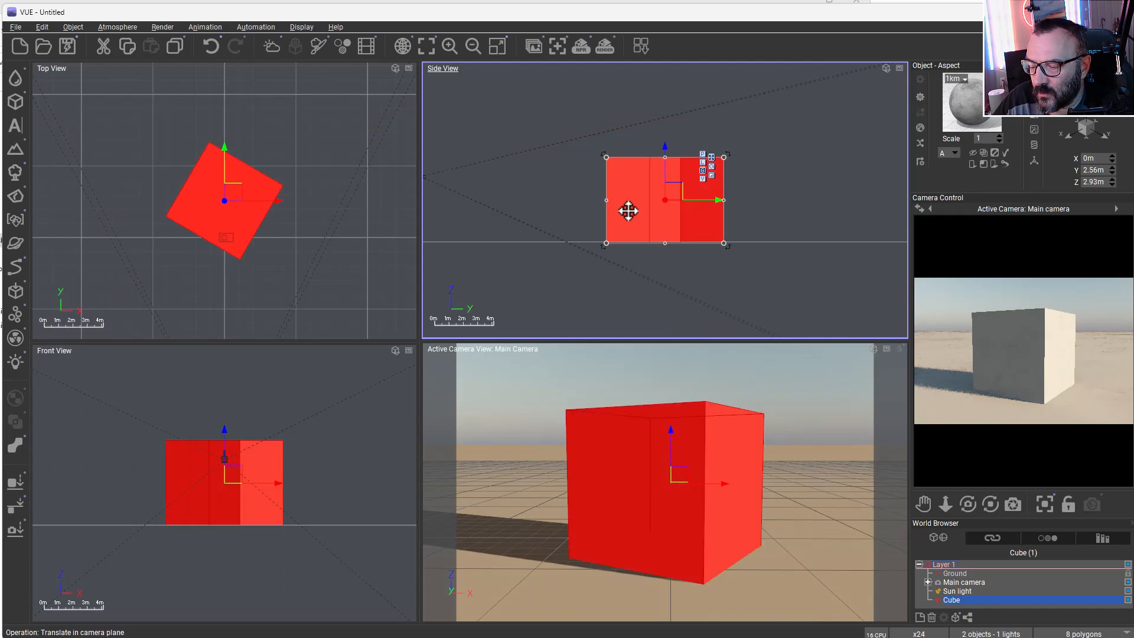
pyautogui.press('Delete')
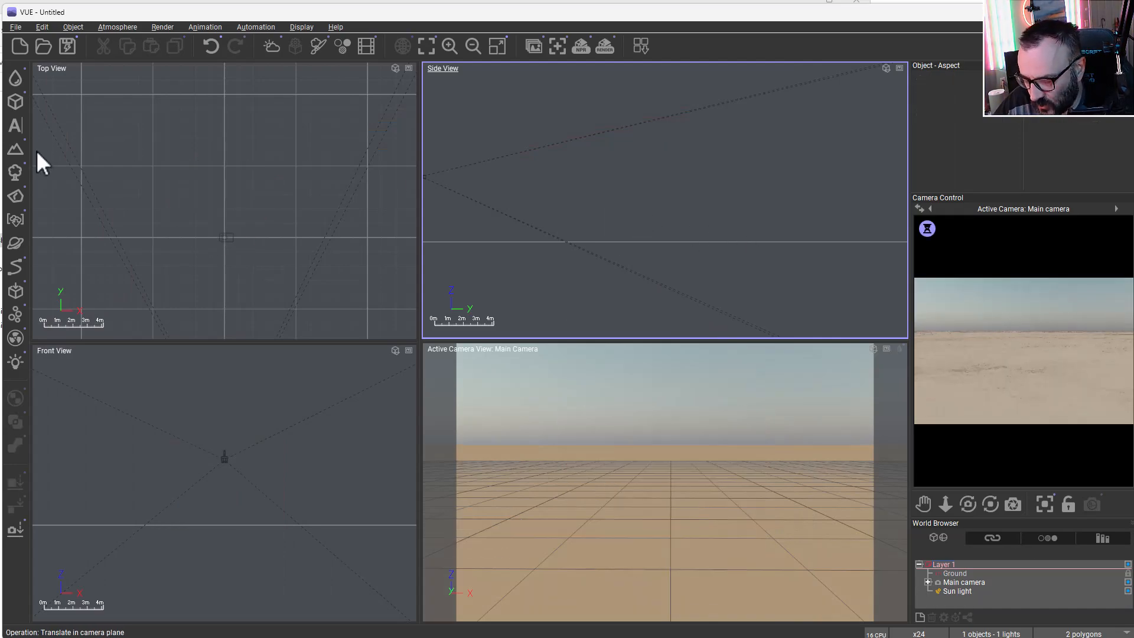
# Step: Add a terrain to the scene and move it to about X 45 m, Y 172 m
pyautogui.click(18, 150)
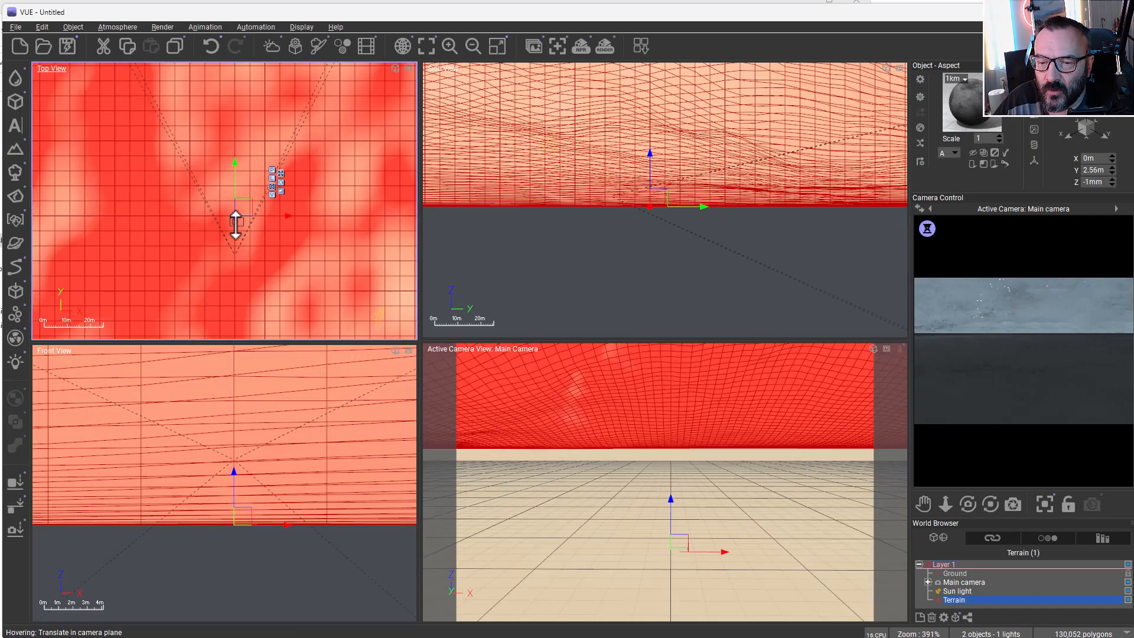
pyautogui.scroll(-5, 235, 225)
pyautogui.moveTo(286, 173); pyautogui.dragTo(243, 197)
pyautogui.scroll(5, 612, 198)
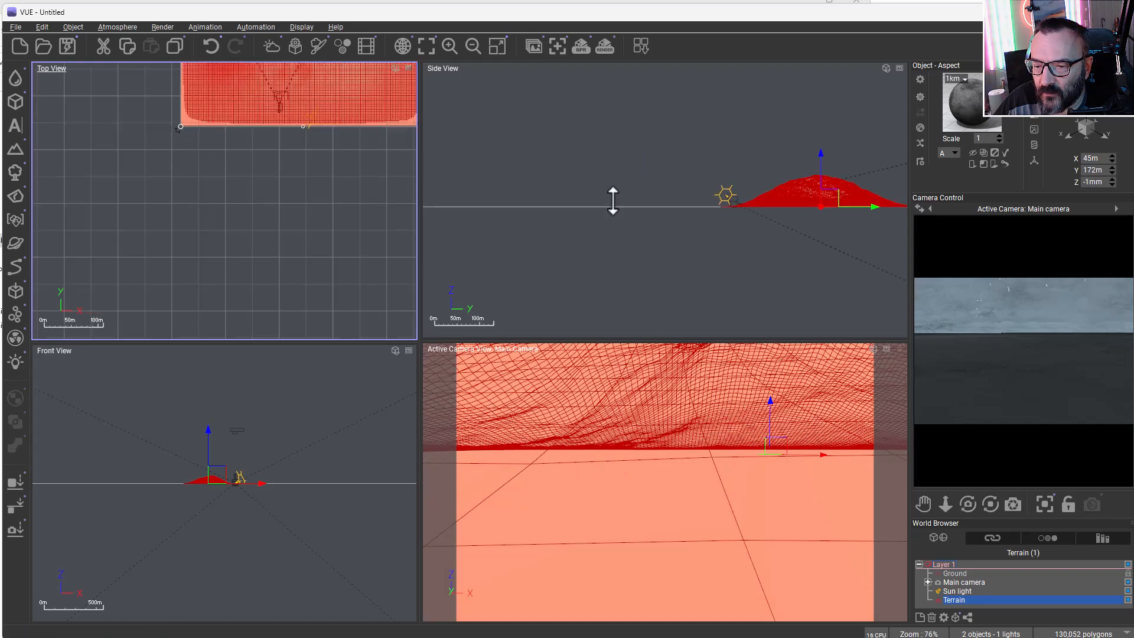
pyautogui.moveTo(844, 178); pyautogui.dragTo(582, 161)
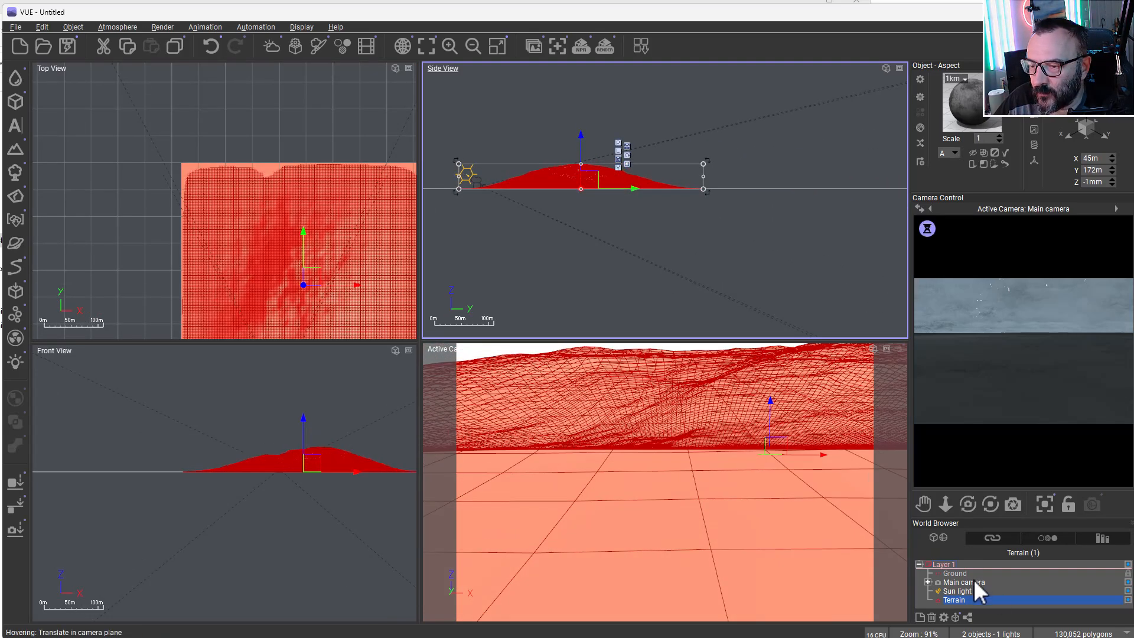
# Step: Move the main camera back in front of the terrain to about Y -47 m and Z 17.8 m
pyautogui.click(976, 582)
pyautogui.scroll(5, 620, 243)
pyautogui.moveTo(688, 207); pyautogui.dragTo(632, 186)
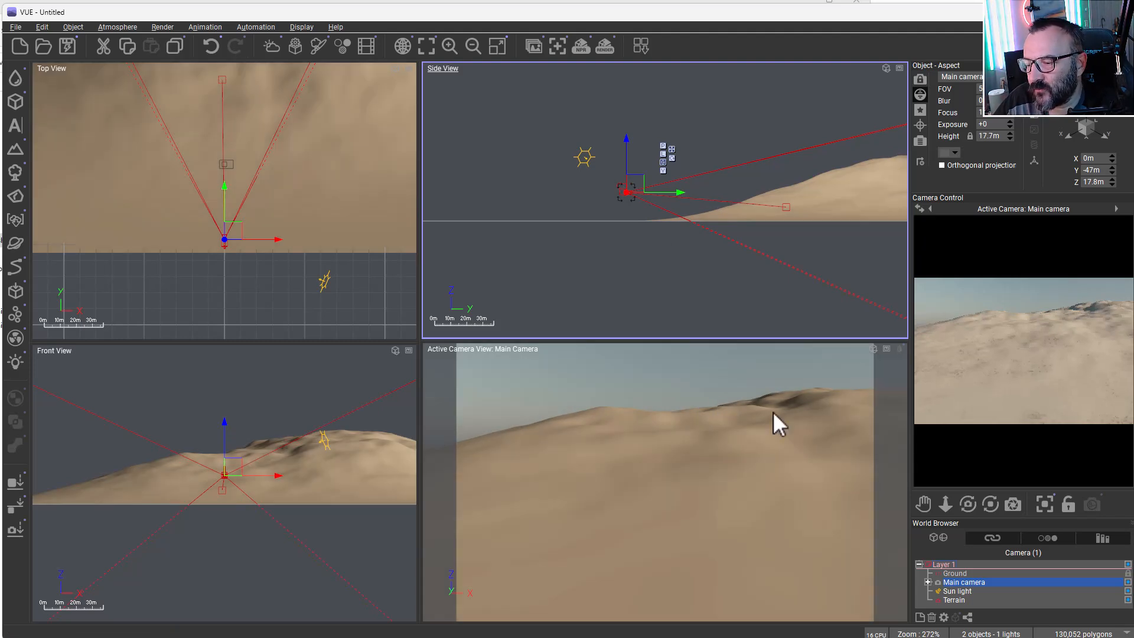
# Step: Open the terrain's material for editing and change its type to PBR material
pyautogui.click(953, 599)
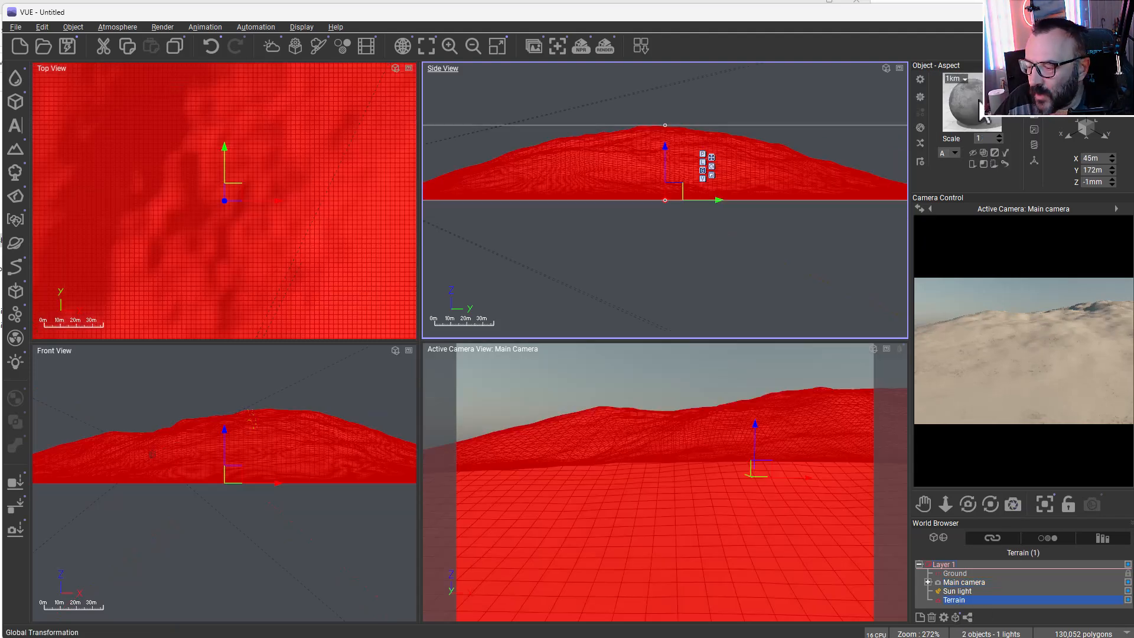
pyautogui.doubleClick(976, 109)
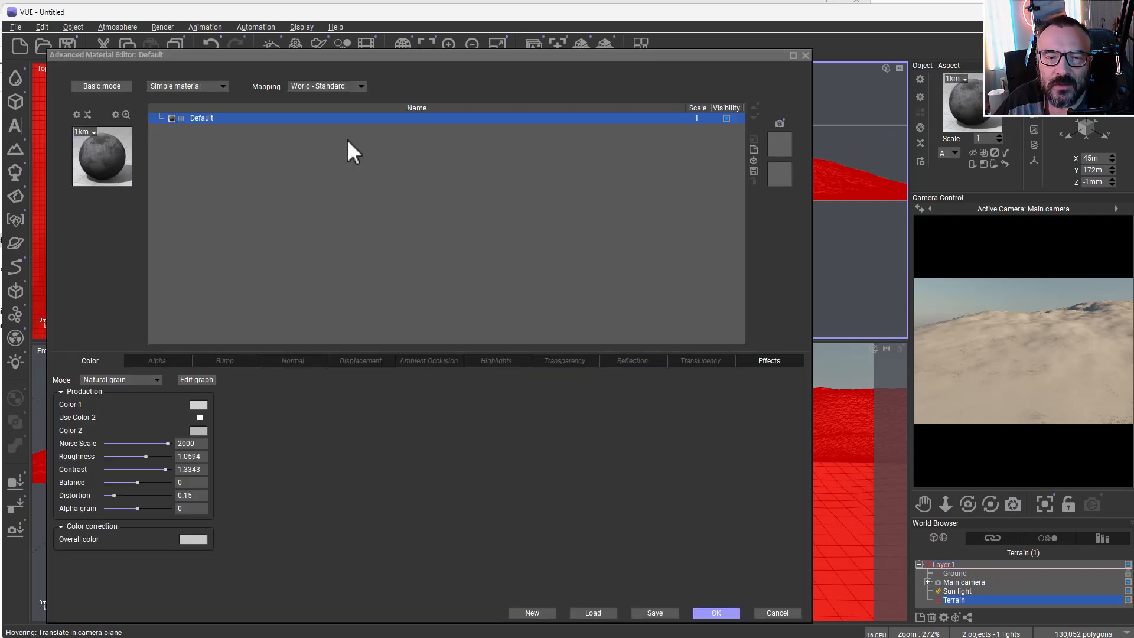
pyautogui.click(222, 86)
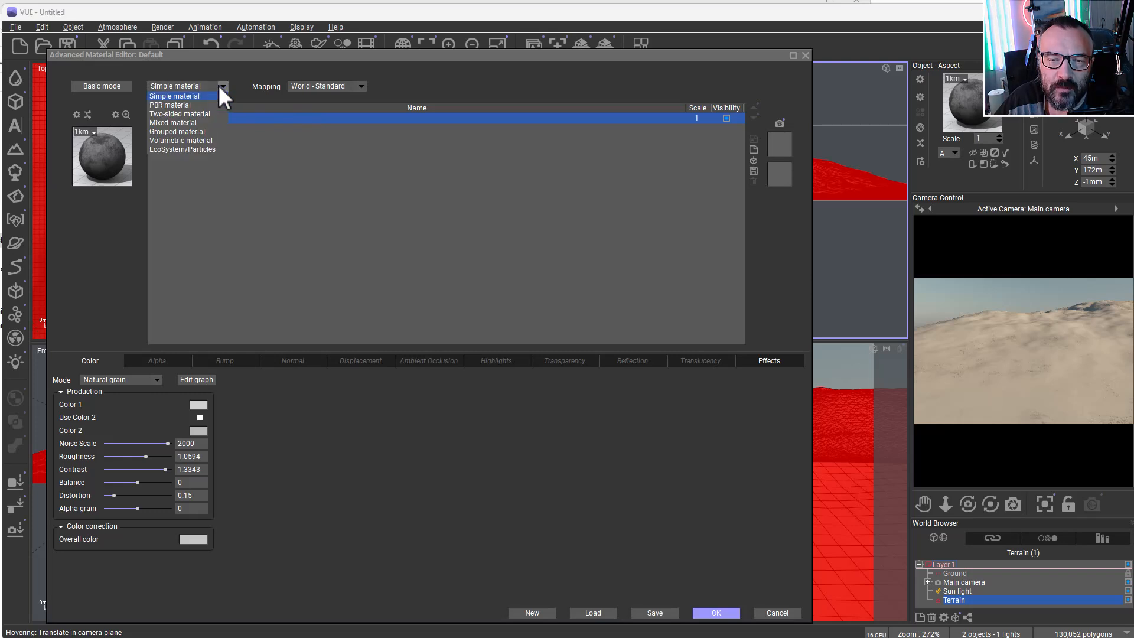
pyautogui.click(204, 101)
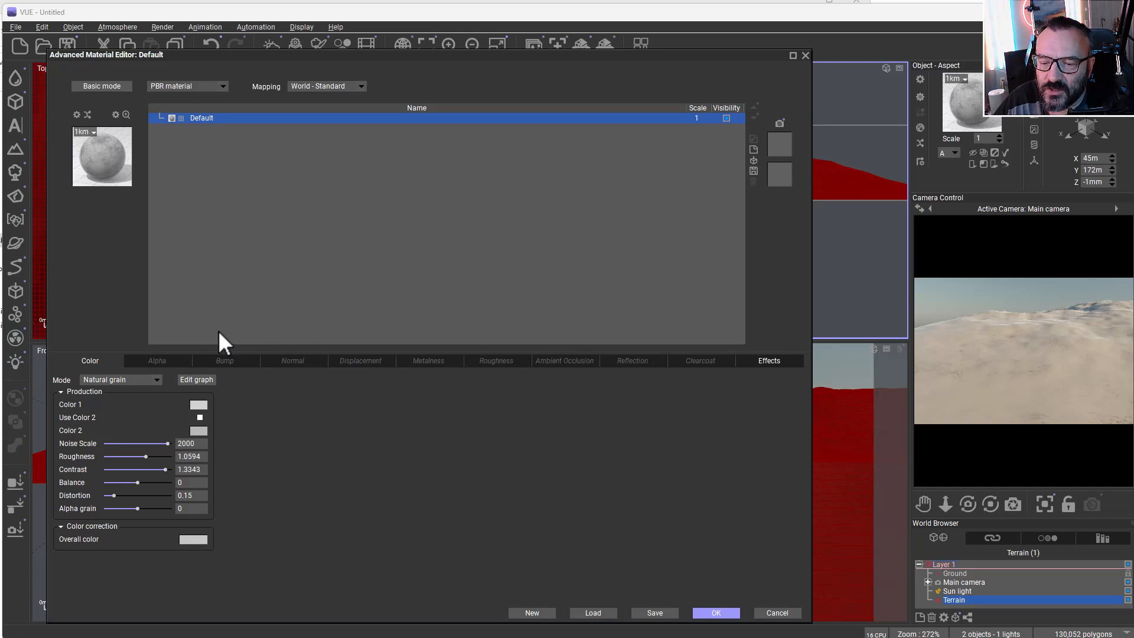
# Step: Set the material's color to a mapped picture using color_map.exr, without using its alpha information as material alpha
pyautogui.click(158, 380)
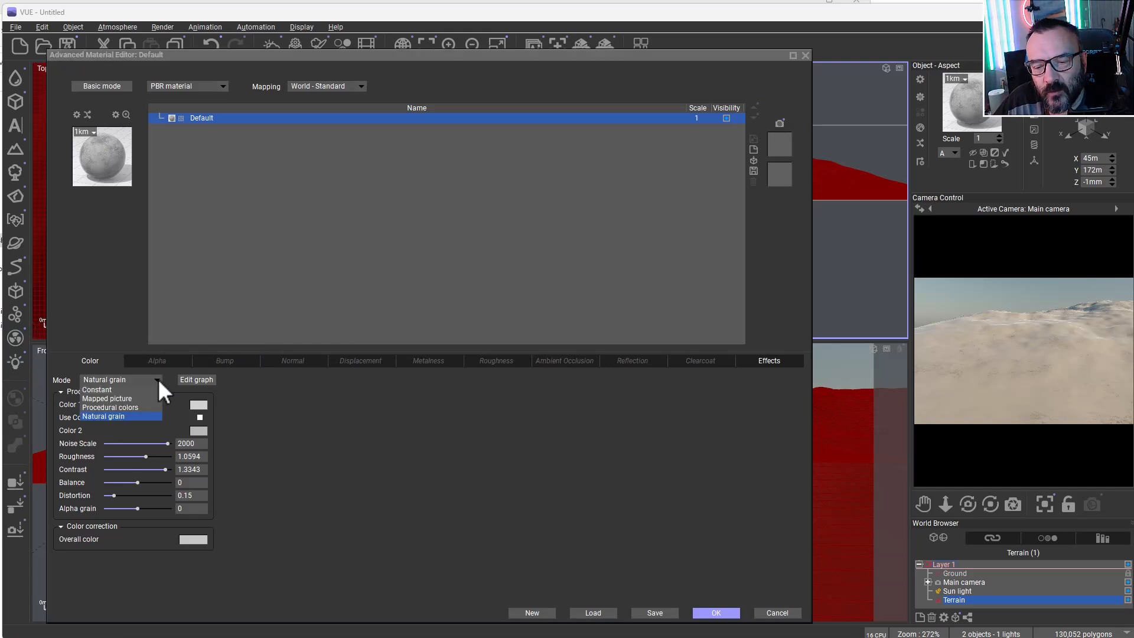
pyautogui.click(131, 399)
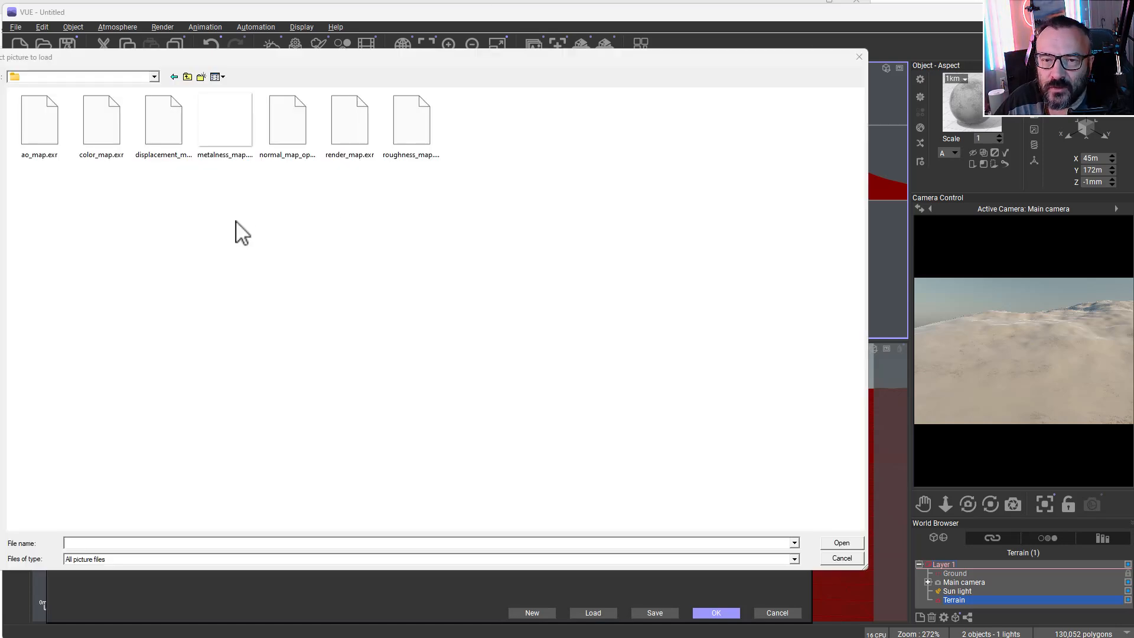
pyautogui.click(94, 152)
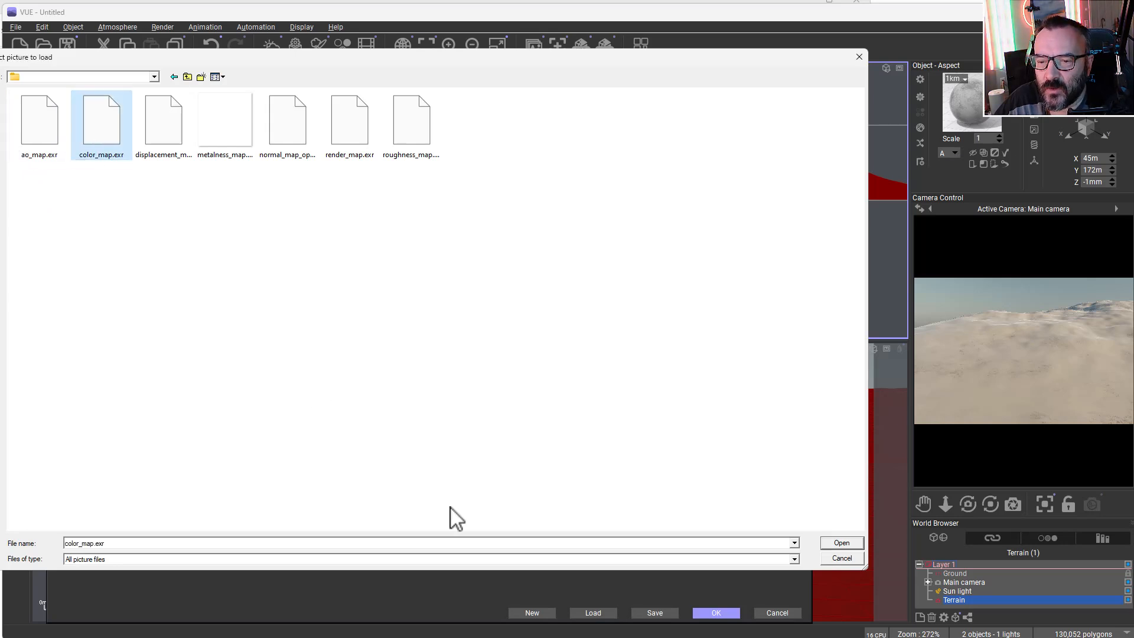
pyautogui.click(852, 543)
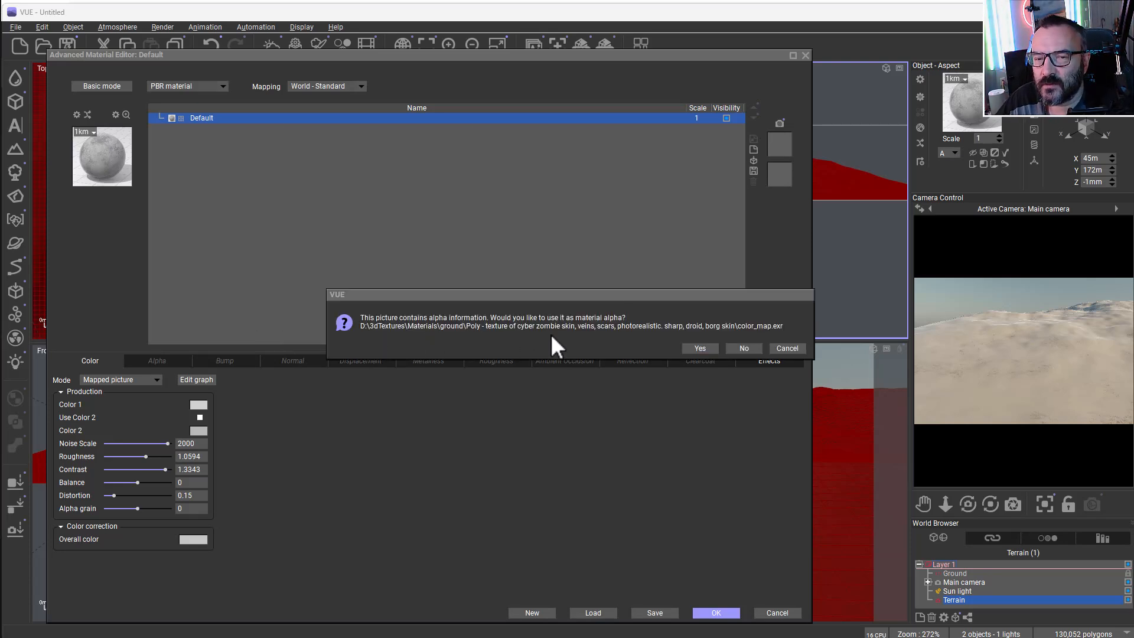
pyautogui.click(732, 350)
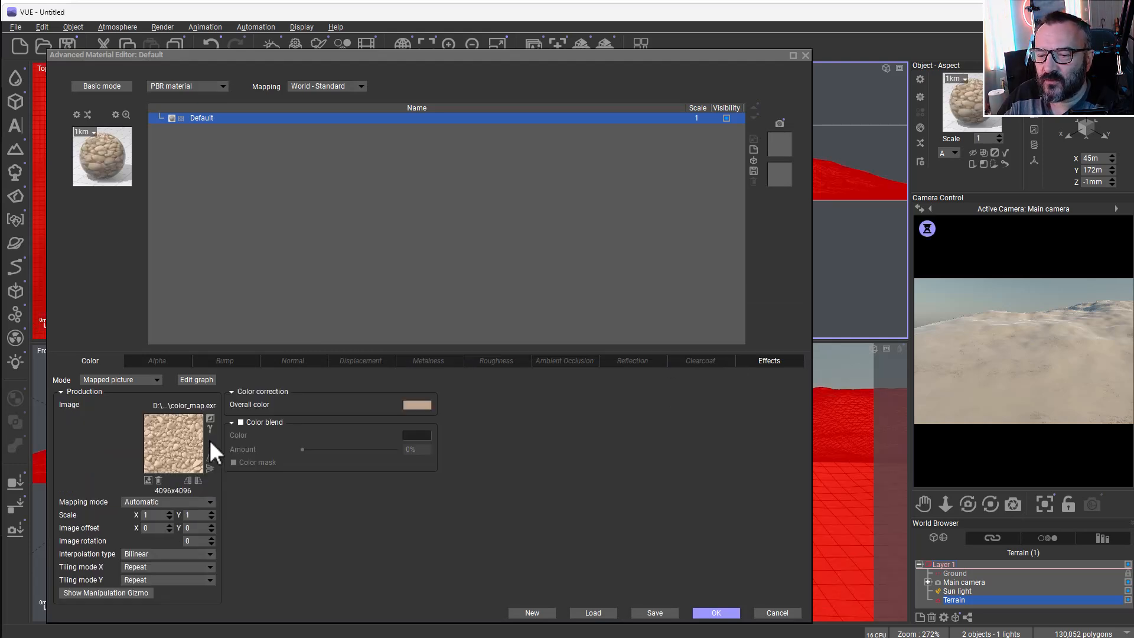
# Step: Set the material's bump mode to mapped picture without loading an image
pyautogui.click(204, 360)
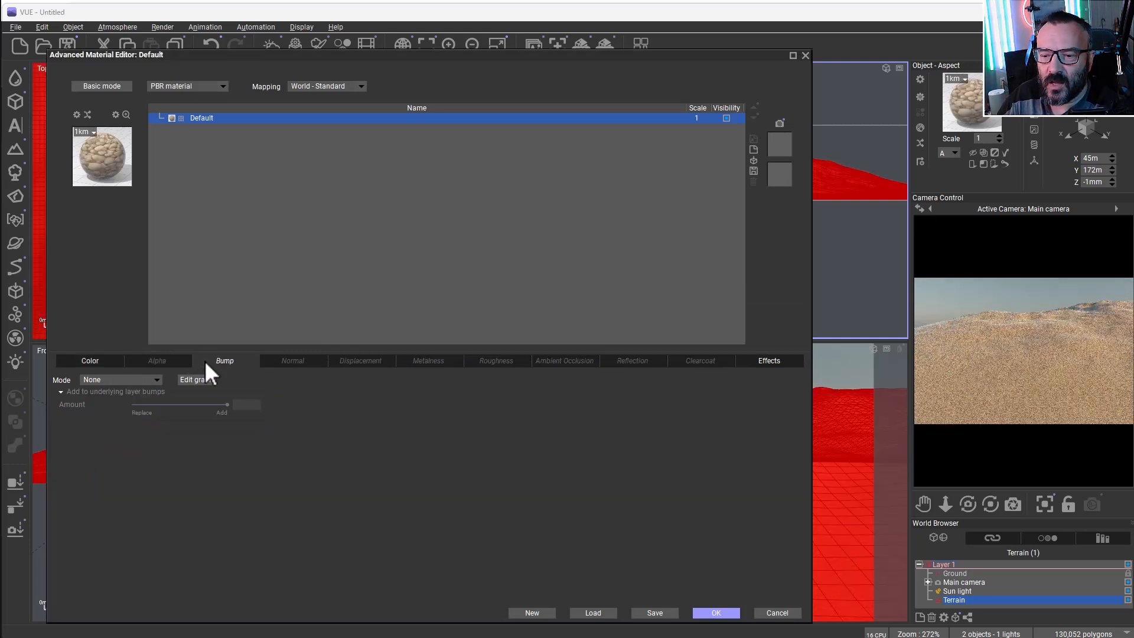
pyautogui.click(133, 381)
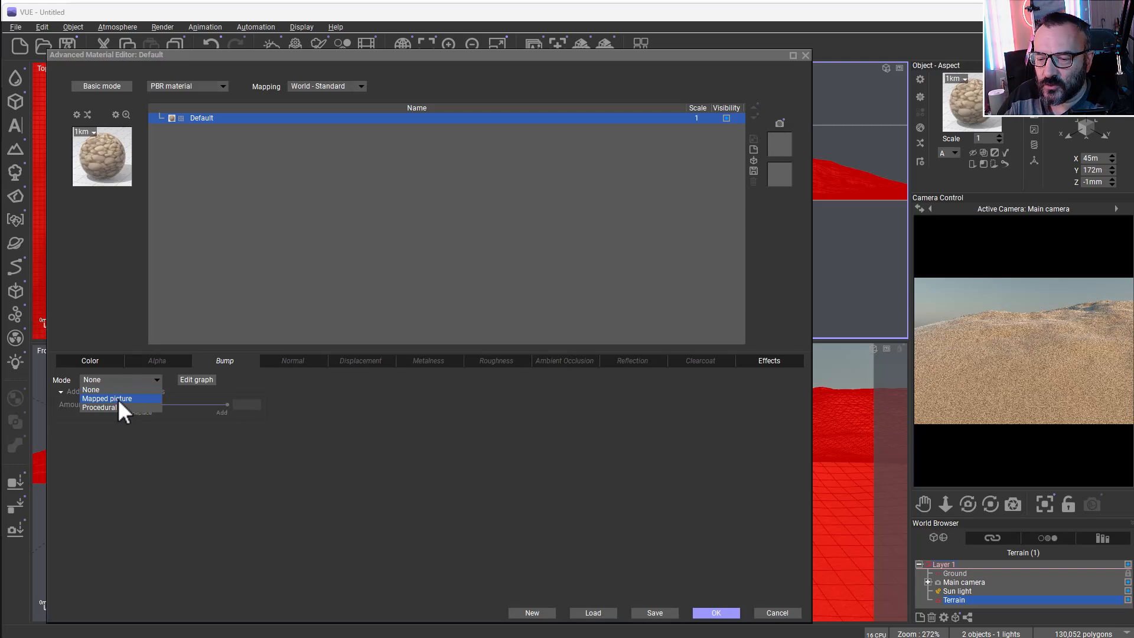
pyautogui.click(118, 398)
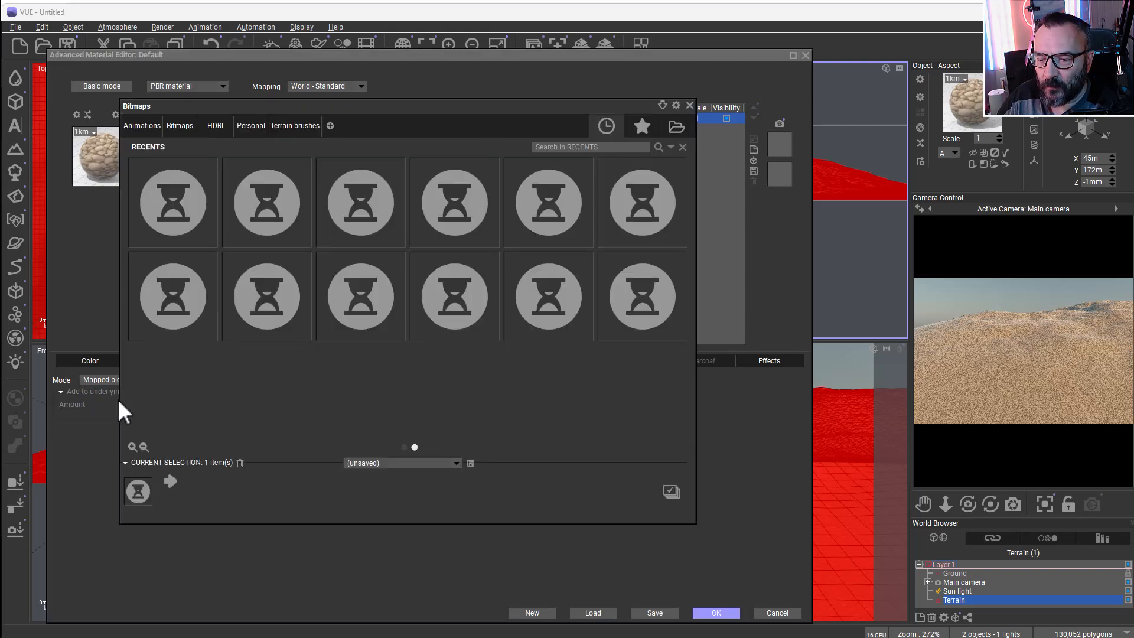
pyautogui.click(686, 127)
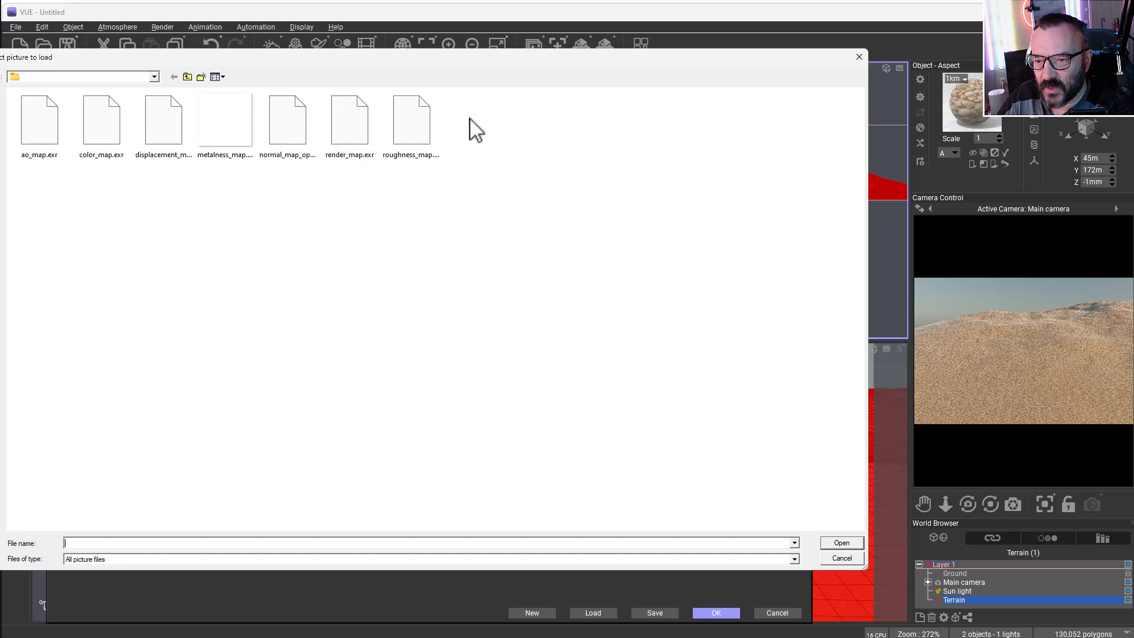
pyautogui.click(846, 559)
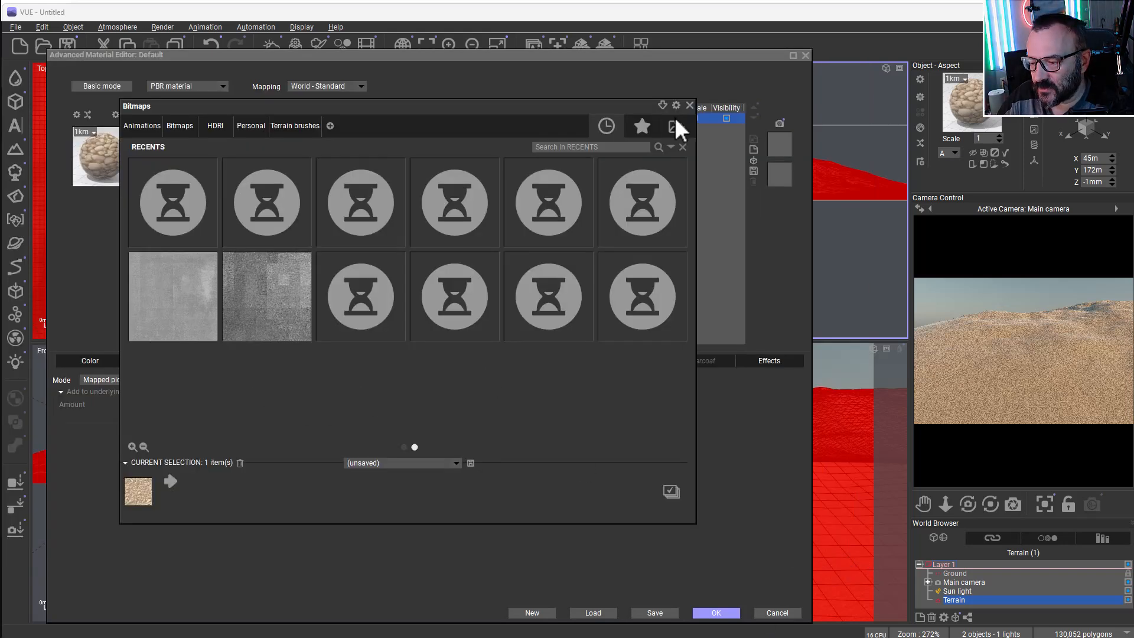
pyautogui.click(689, 105)
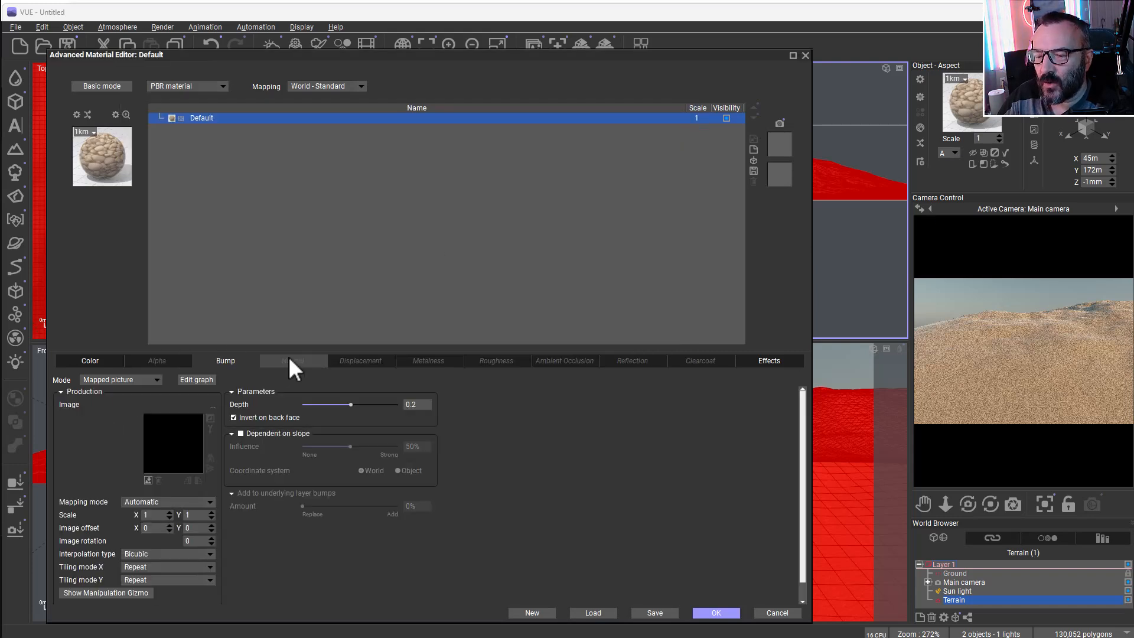
# Step: Set the material's normal channel to a mapped picture using normal_map_opengl.exr
pyautogui.click(295, 360)
pyautogui.click(152, 380)
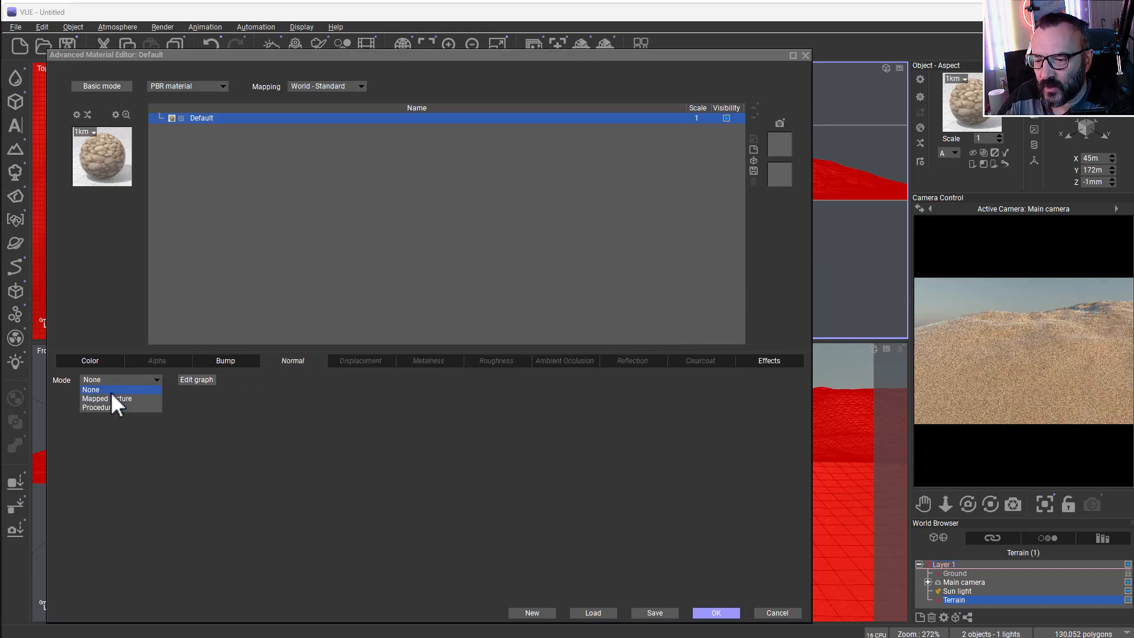
pyautogui.click(115, 400)
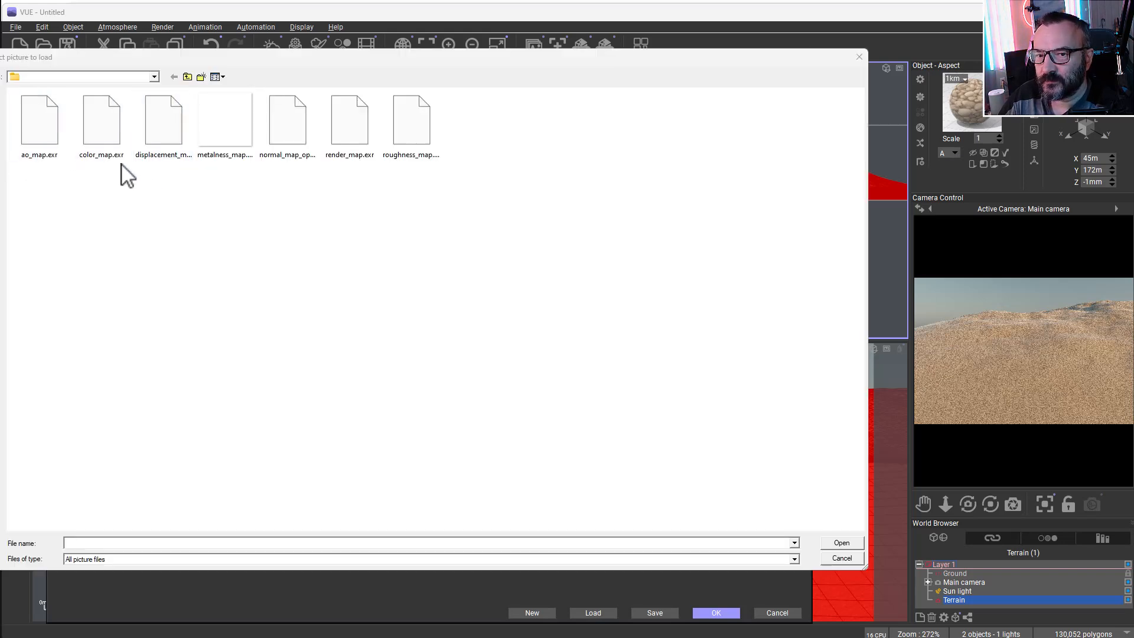
pyautogui.click(295, 142)
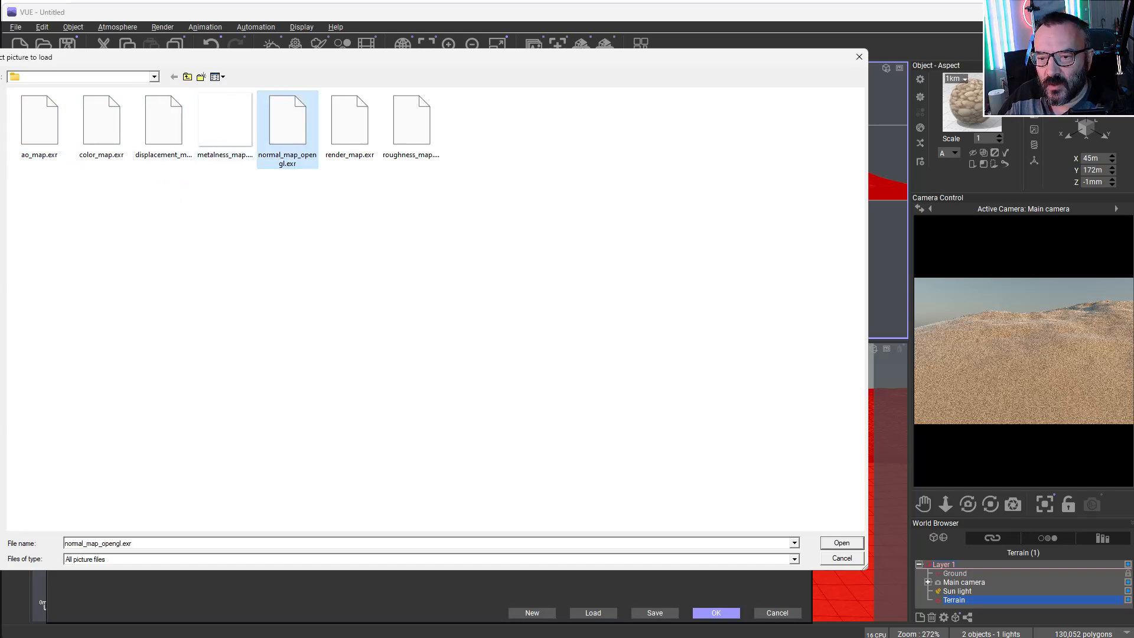
pyautogui.click(841, 542)
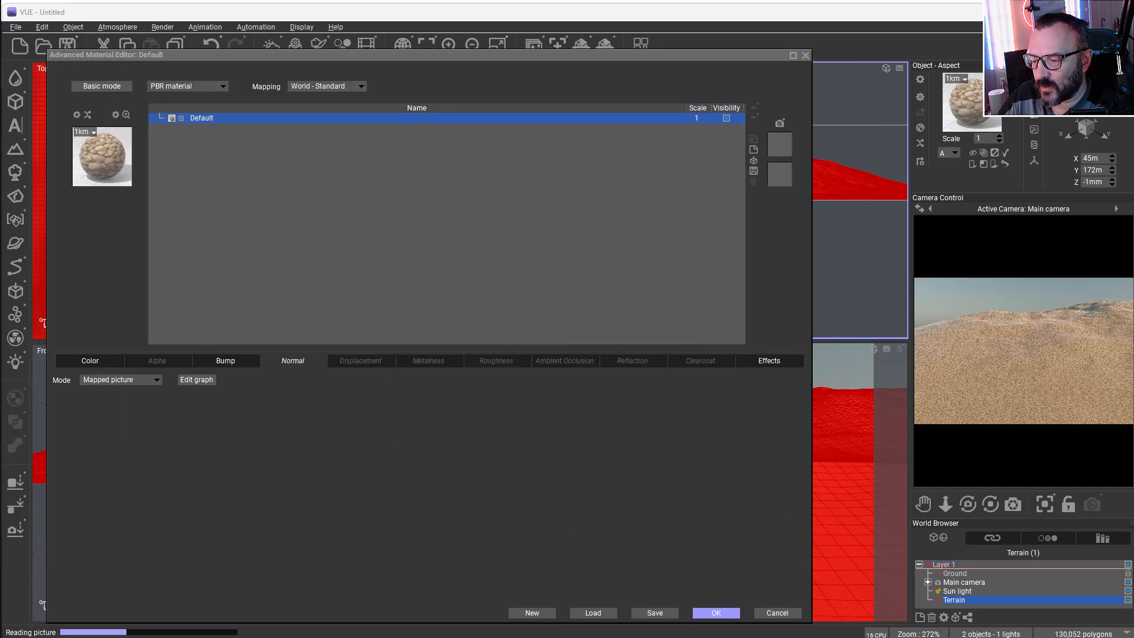
# Step: Set the material's displacement to a mapped picture using displacement_map.exr
pyautogui.click(356, 363)
pyautogui.click(143, 380)
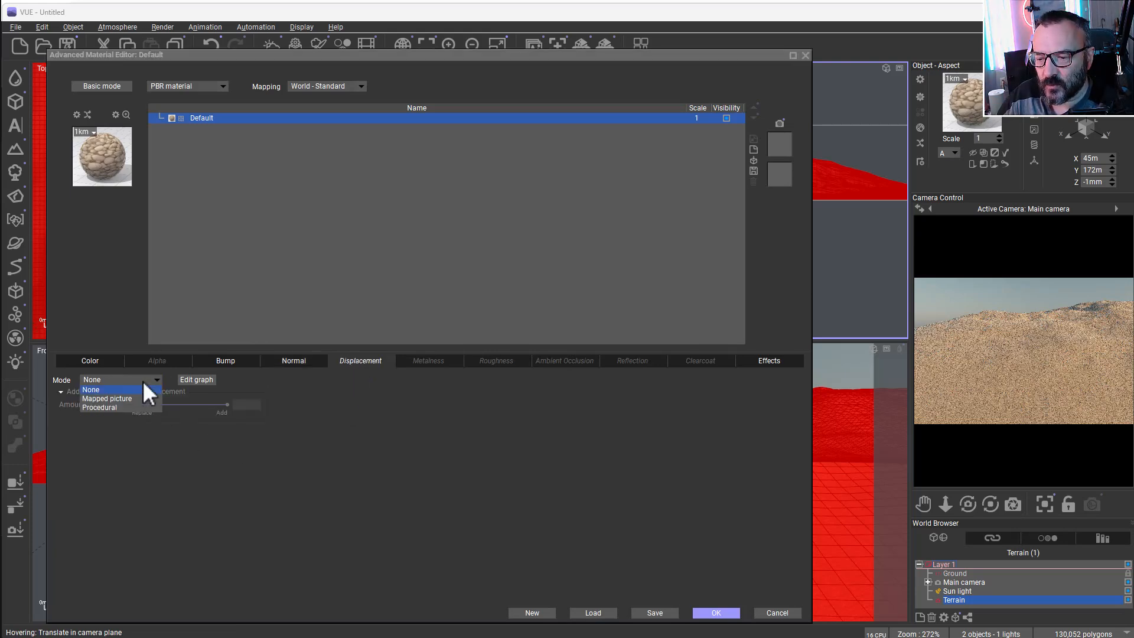
pyautogui.click(129, 398)
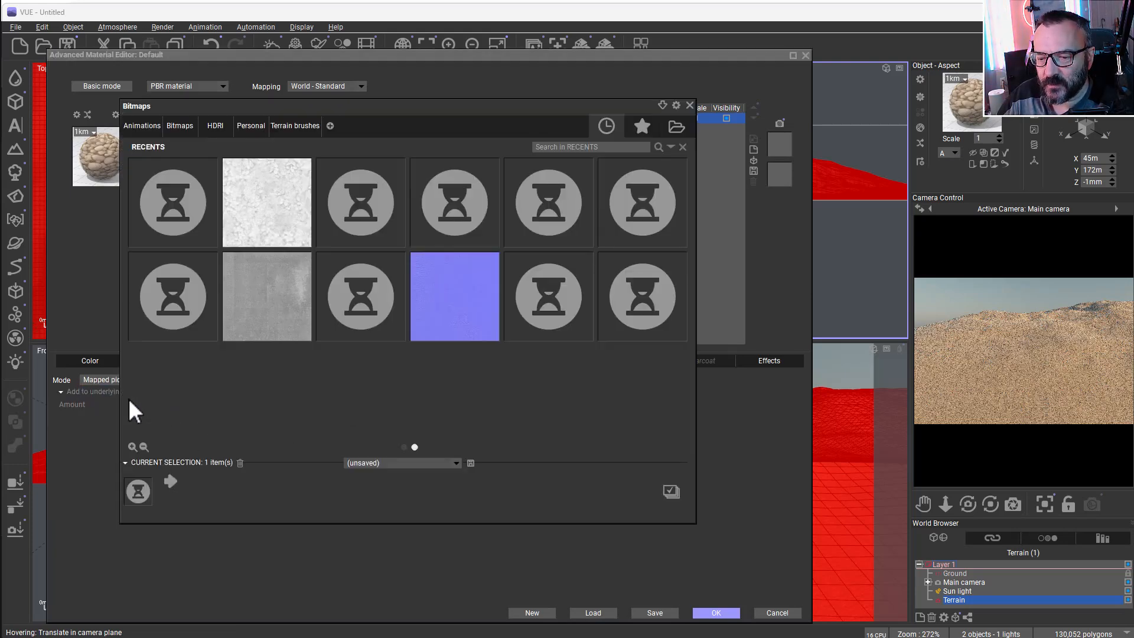
pyautogui.click(677, 127)
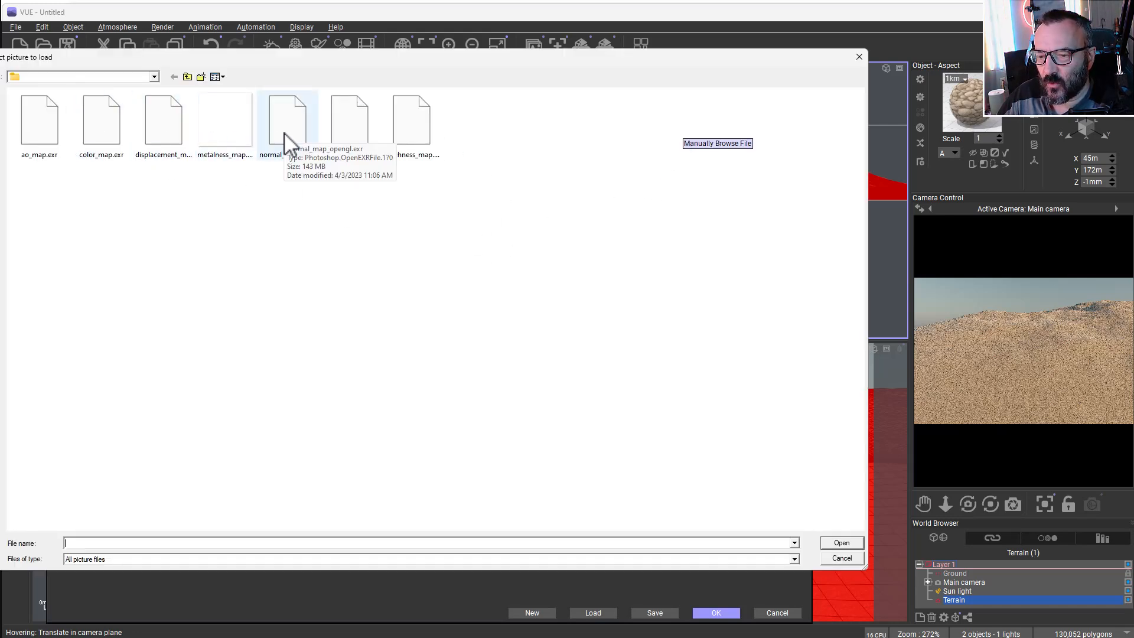
pyautogui.click(170, 136)
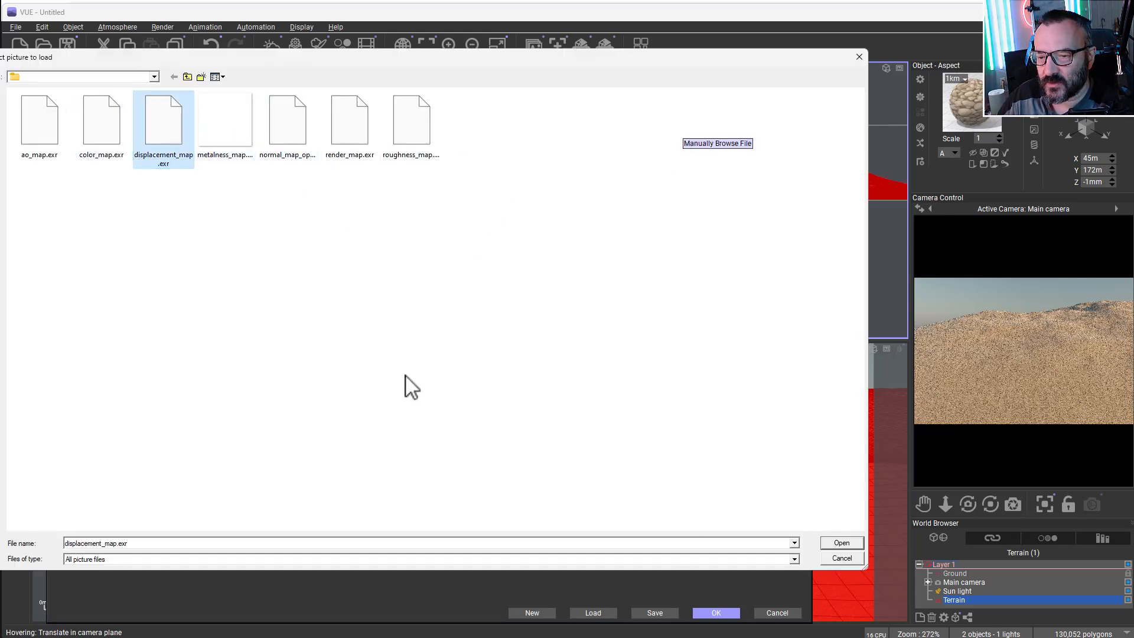
pyautogui.click(853, 540)
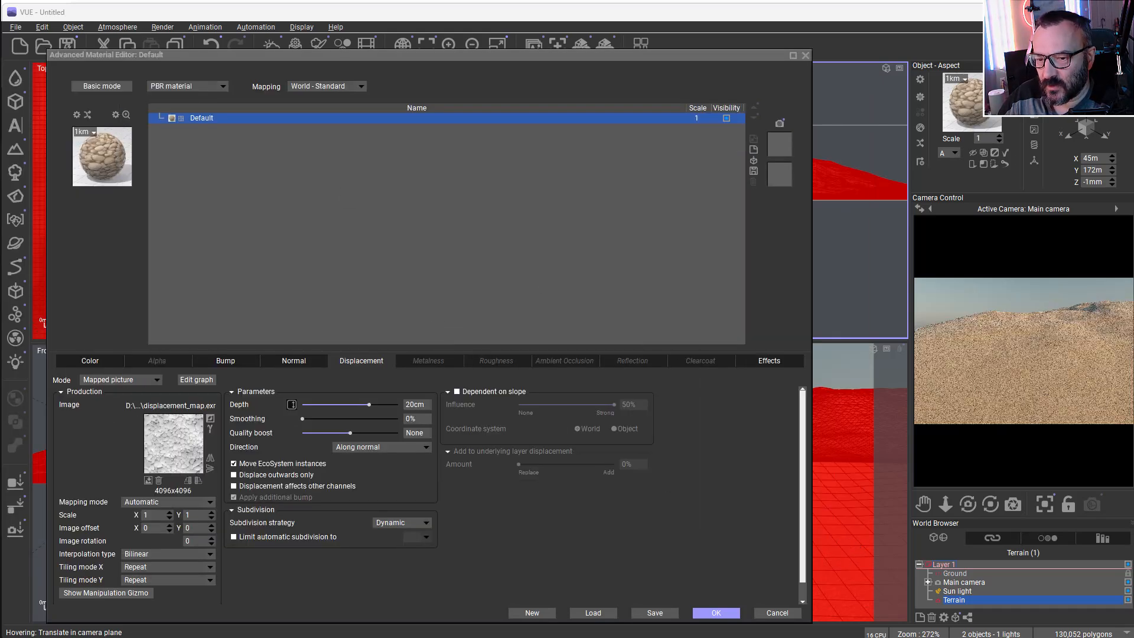
# Step: Leave metalness at its constant mode and set the material's roughness to a mapped picture using roughness_map.exr
pyautogui.click(439, 360)
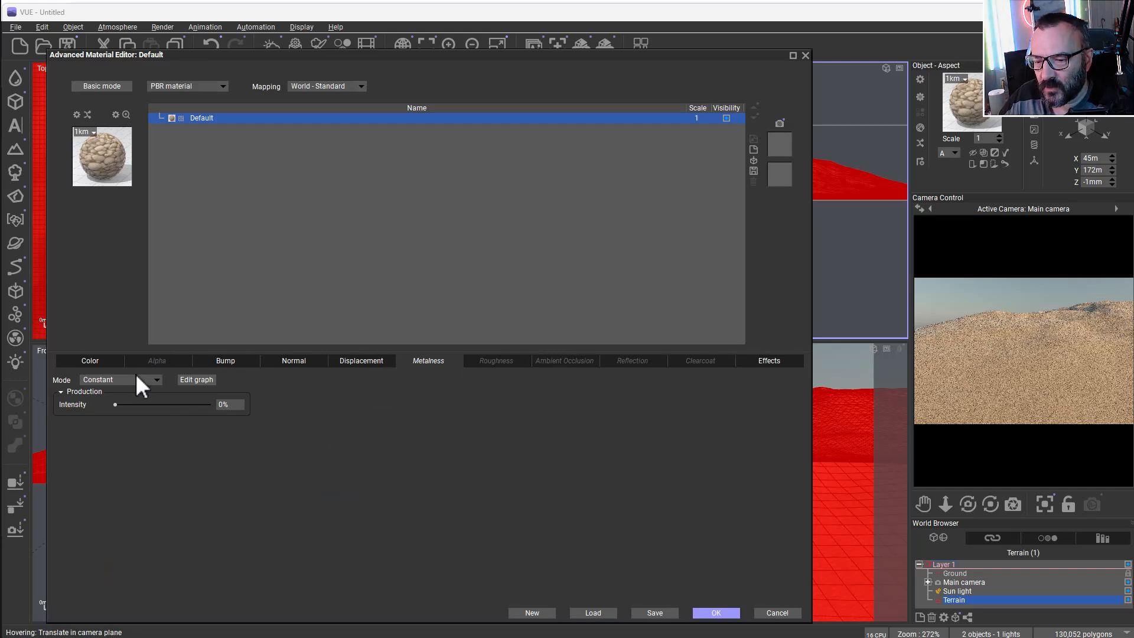
pyautogui.click(481, 366)
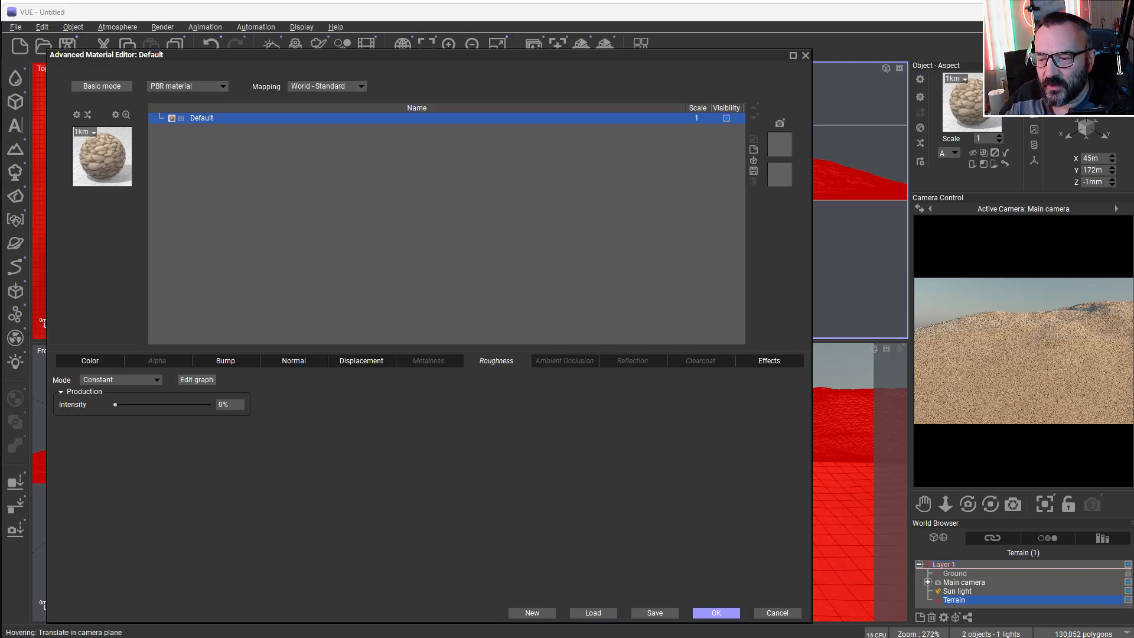
pyautogui.click(147, 380)
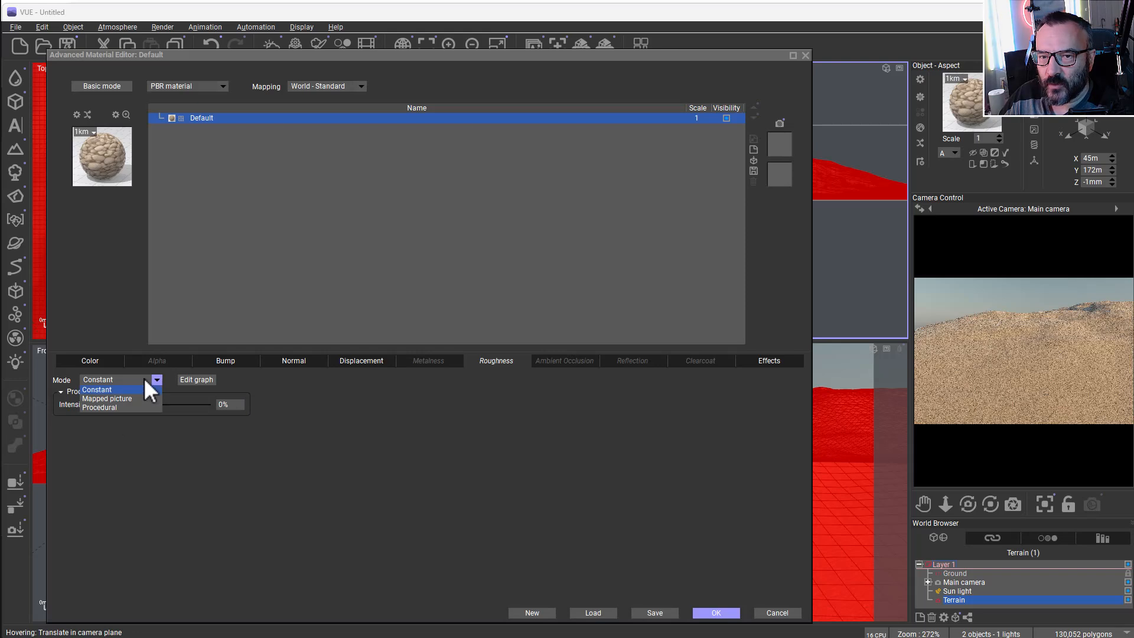
pyautogui.click(131, 398)
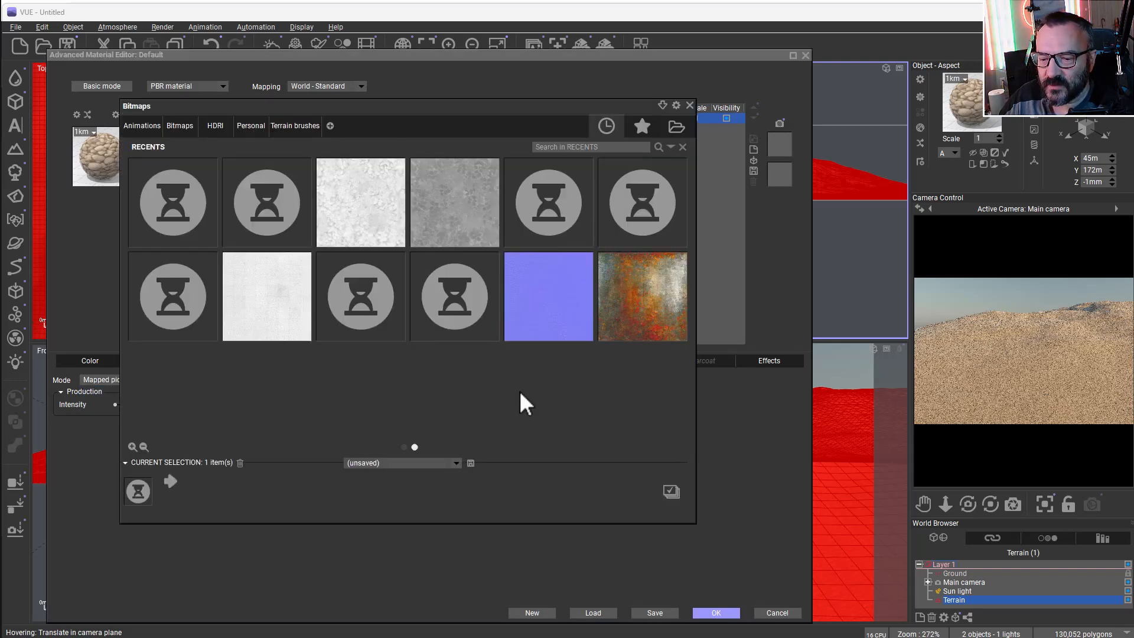
pyautogui.click(686, 128)
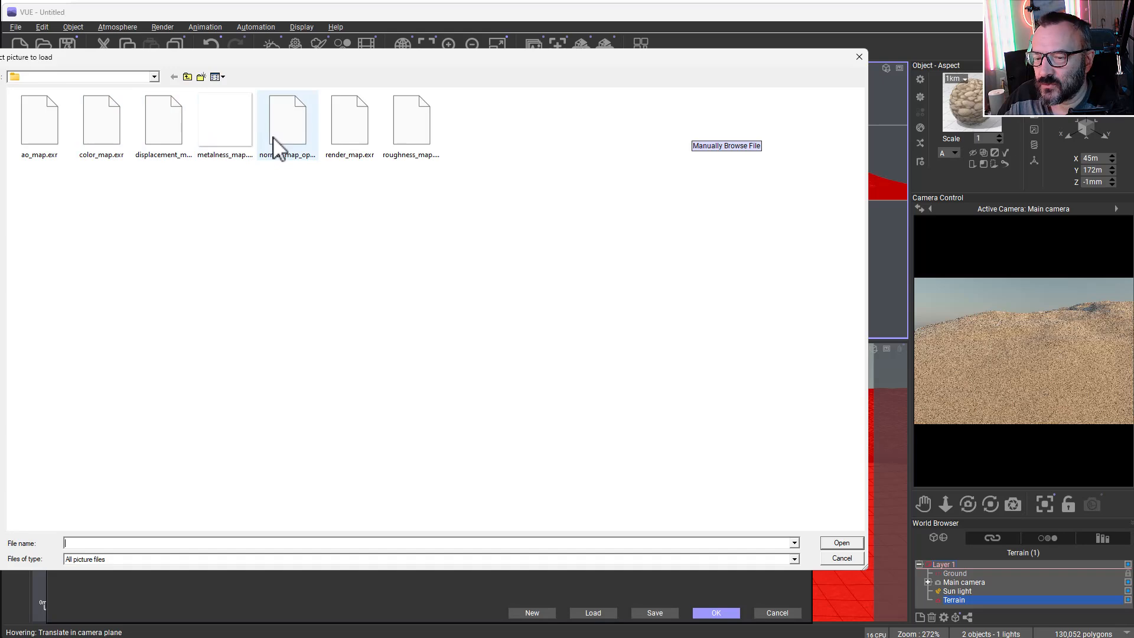
pyautogui.click(416, 140)
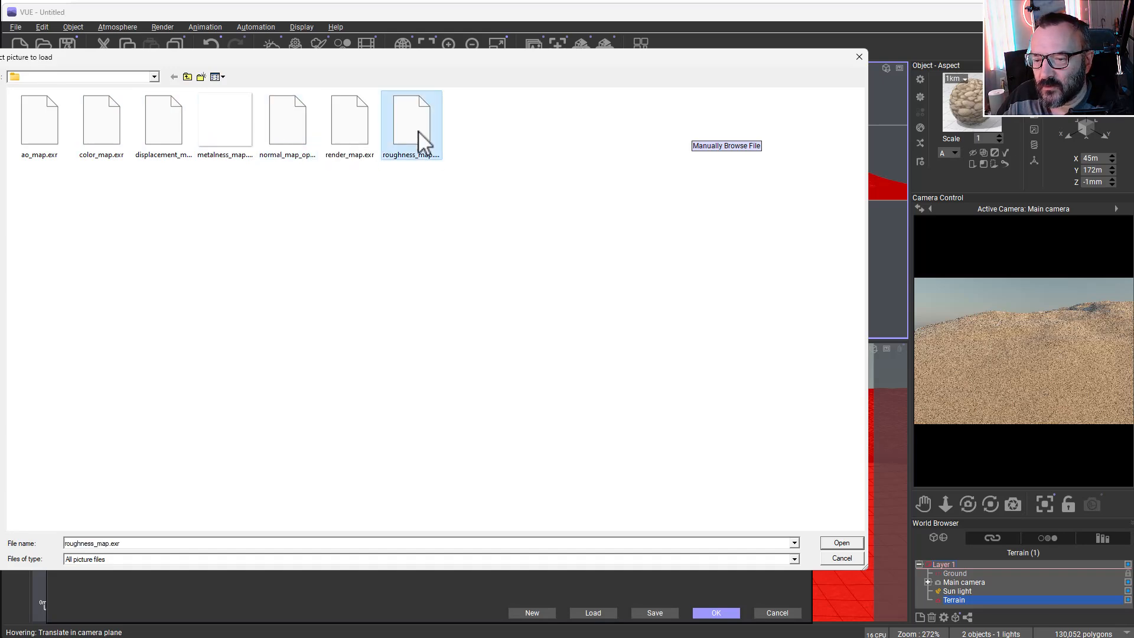
pyautogui.click(841, 539)
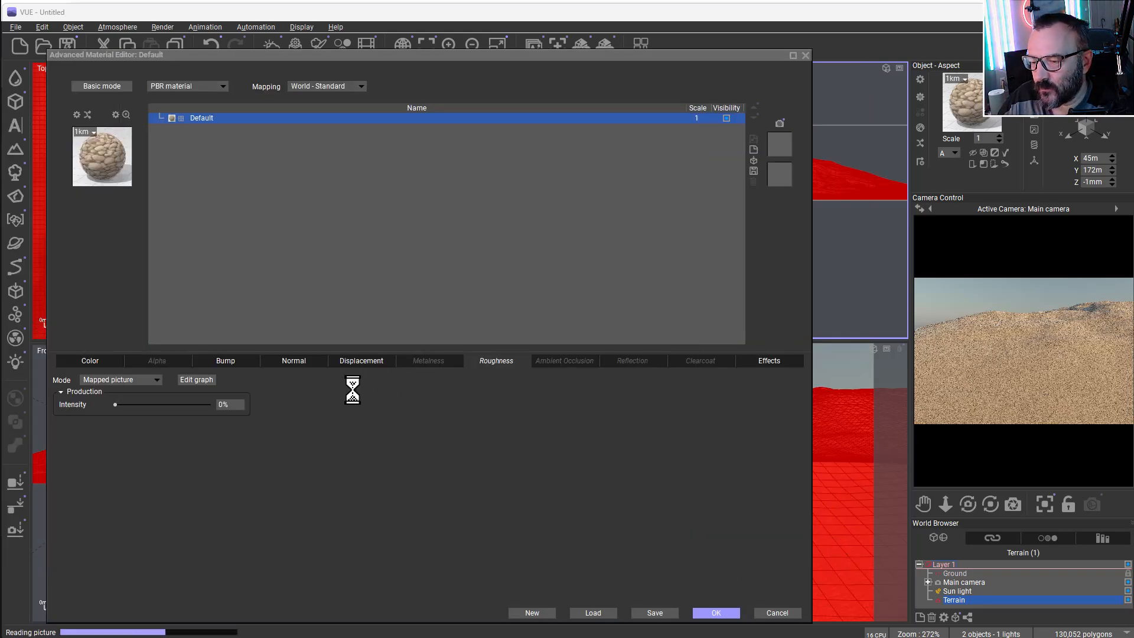
# Step: Set the material's ambient occlusion to a mapped picture using ao_map.exr
pyautogui.click(555, 360)
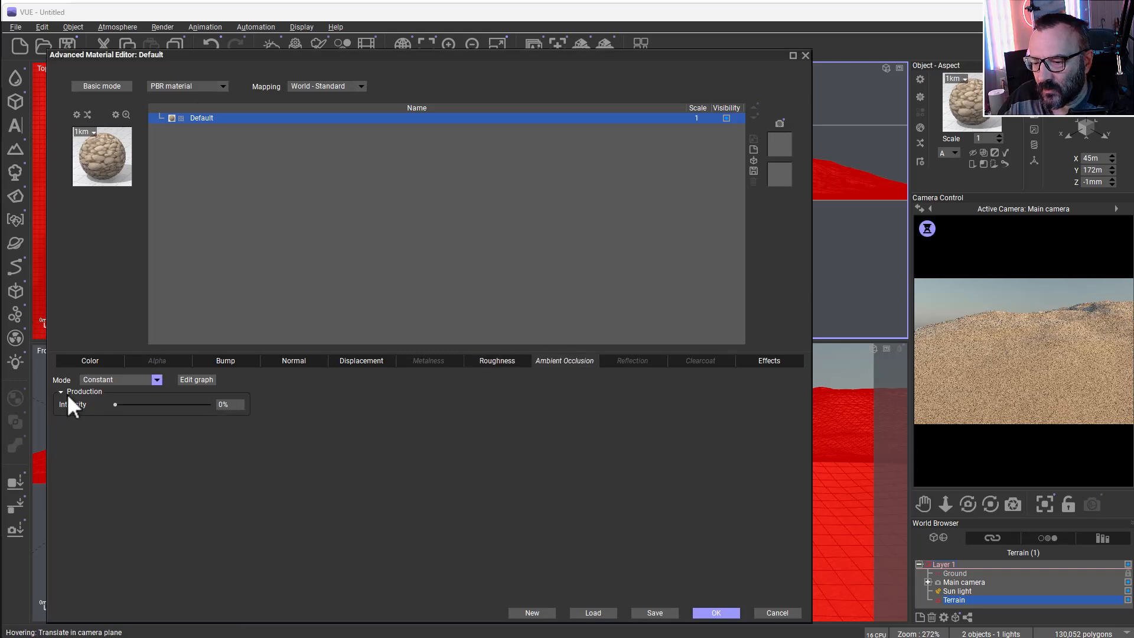
pyautogui.click(132, 380)
pyautogui.click(98, 401)
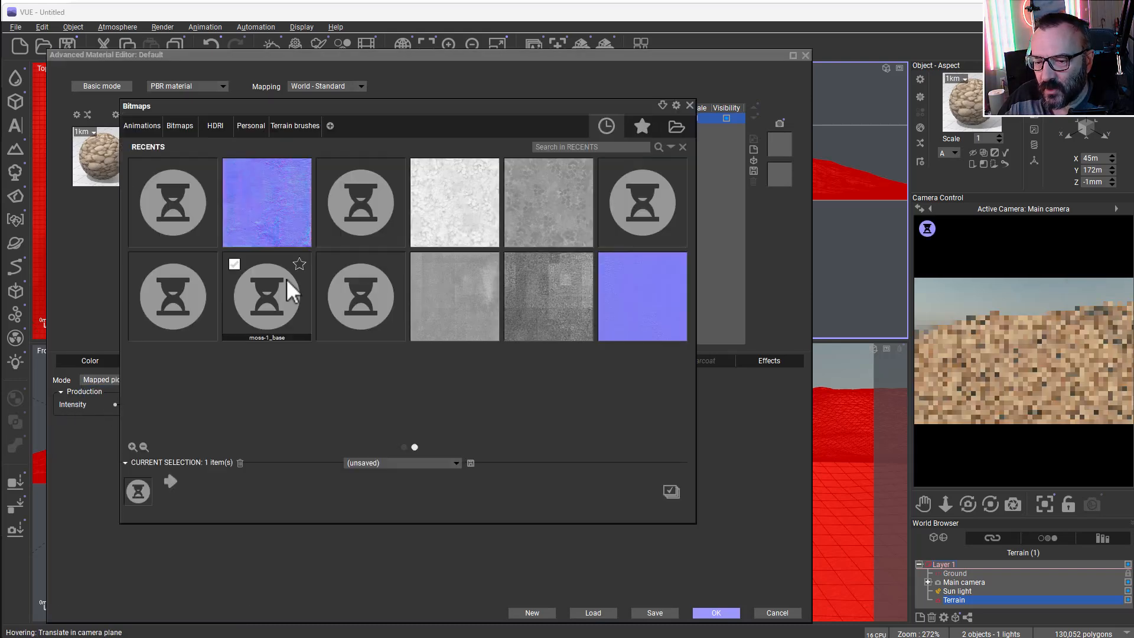
pyautogui.click(674, 127)
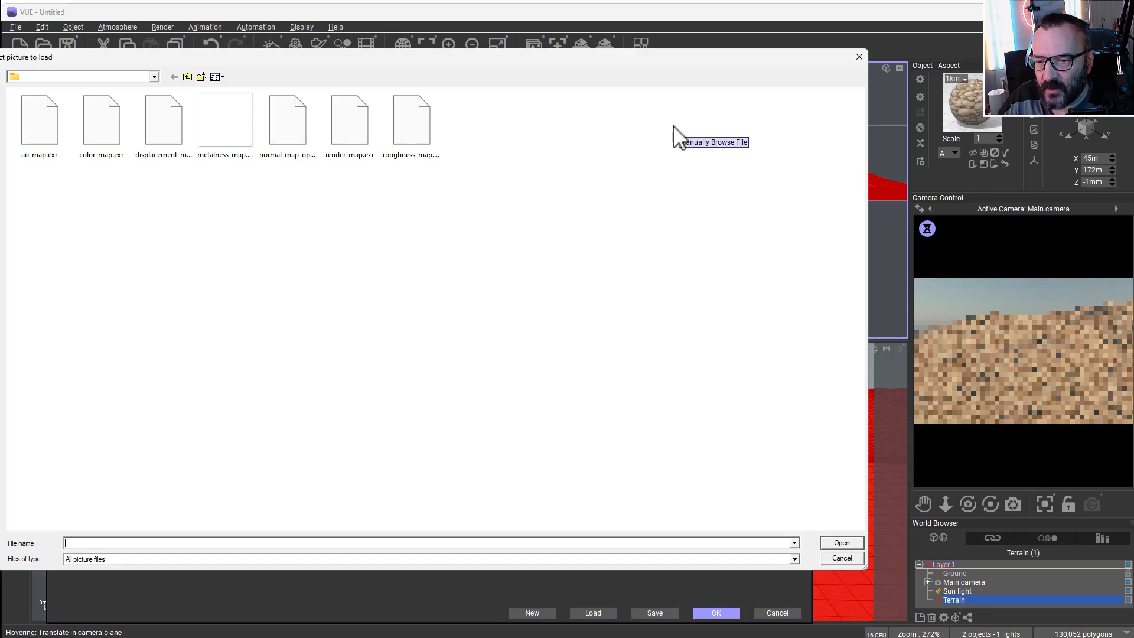
pyautogui.click(15, 143)
pyautogui.click(827, 542)
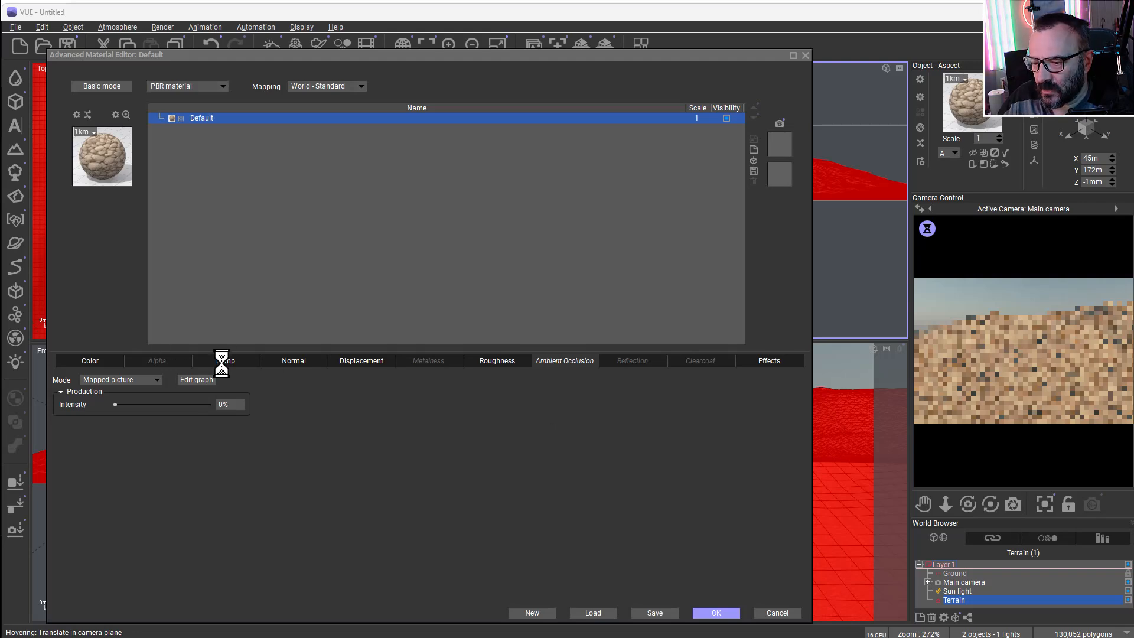
# Step: Load displacement_map.exr as the image for the material's bump channel
pyautogui.click(376, 361)
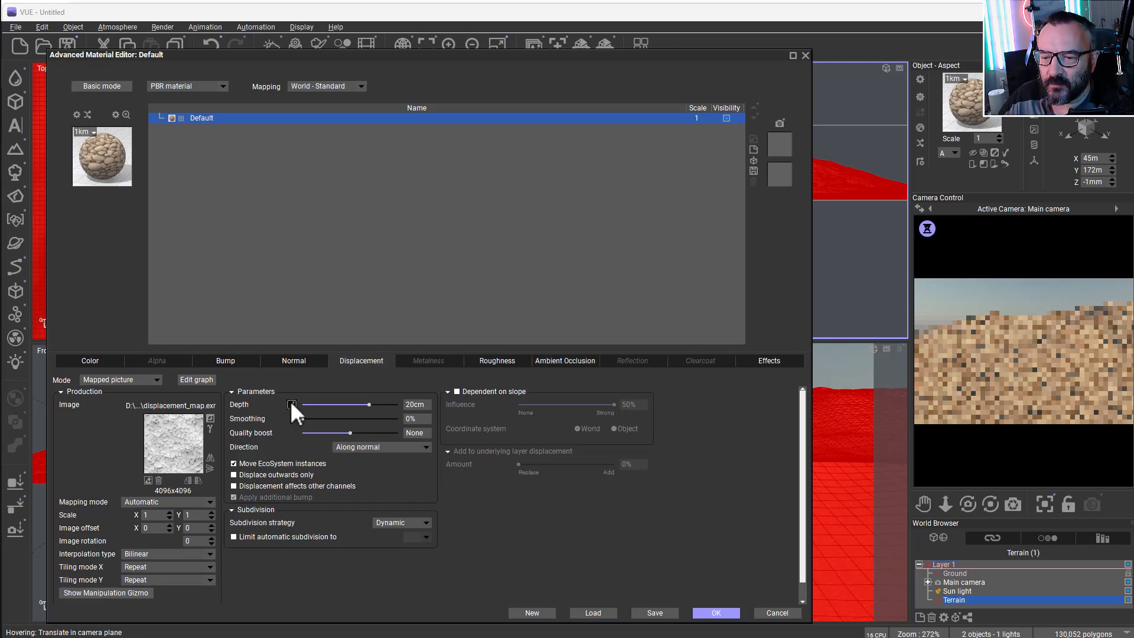
pyautogui.click(219, 361)
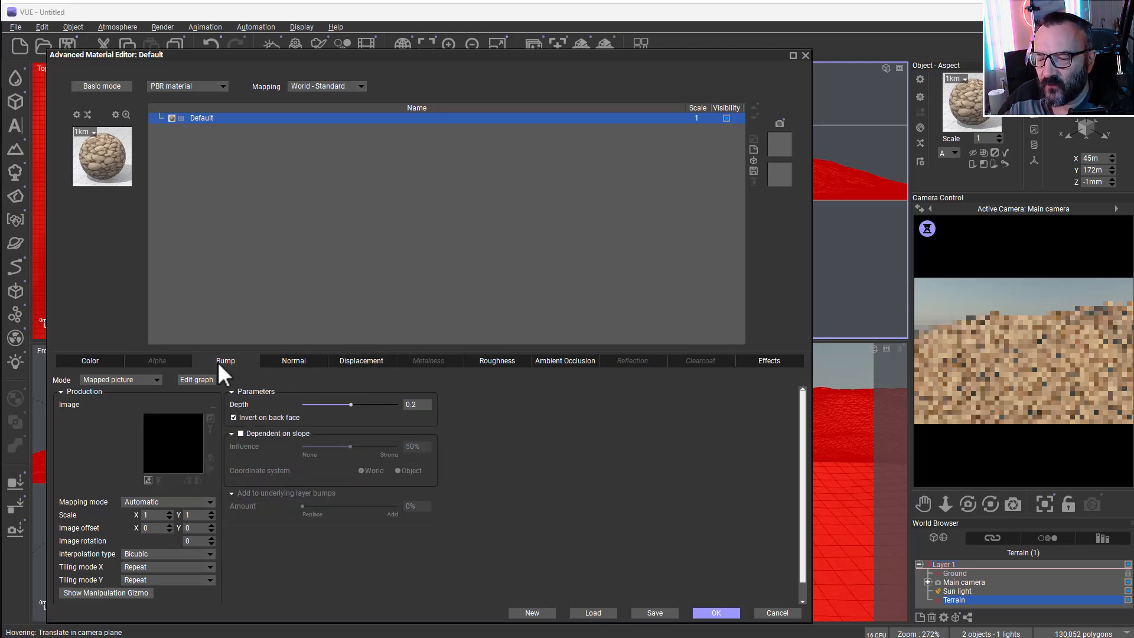
pyautogui.click(152, 378)
pyautogui.click(147, 477)
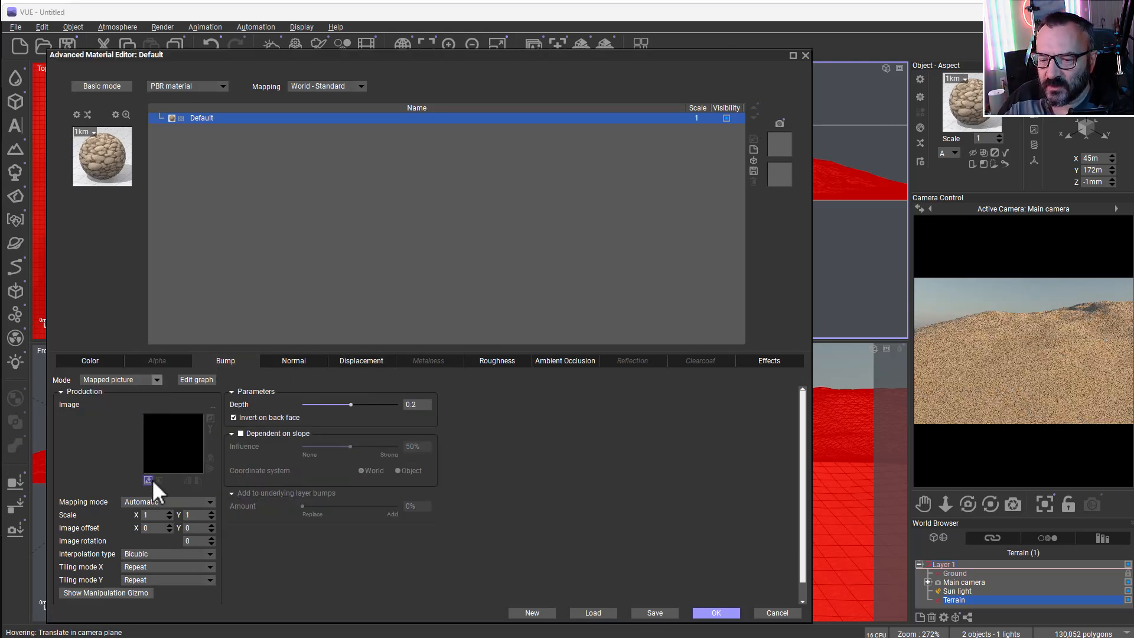
pyautogui.click(148, 479)
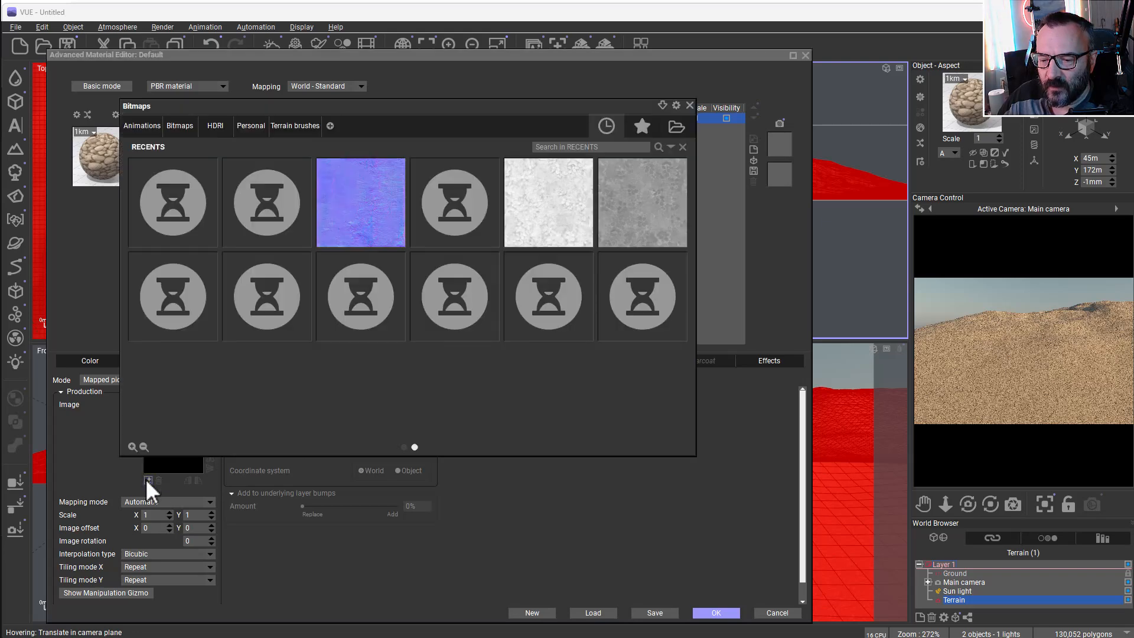
pyautogui.click(677, 125)
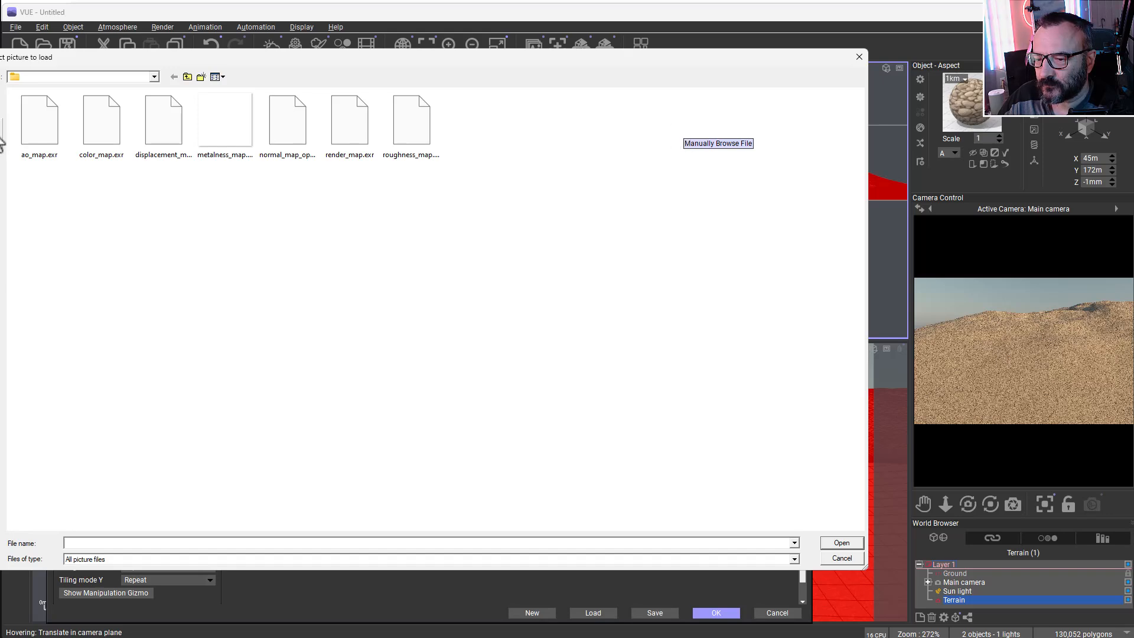
pyautogui.click(184, 139)
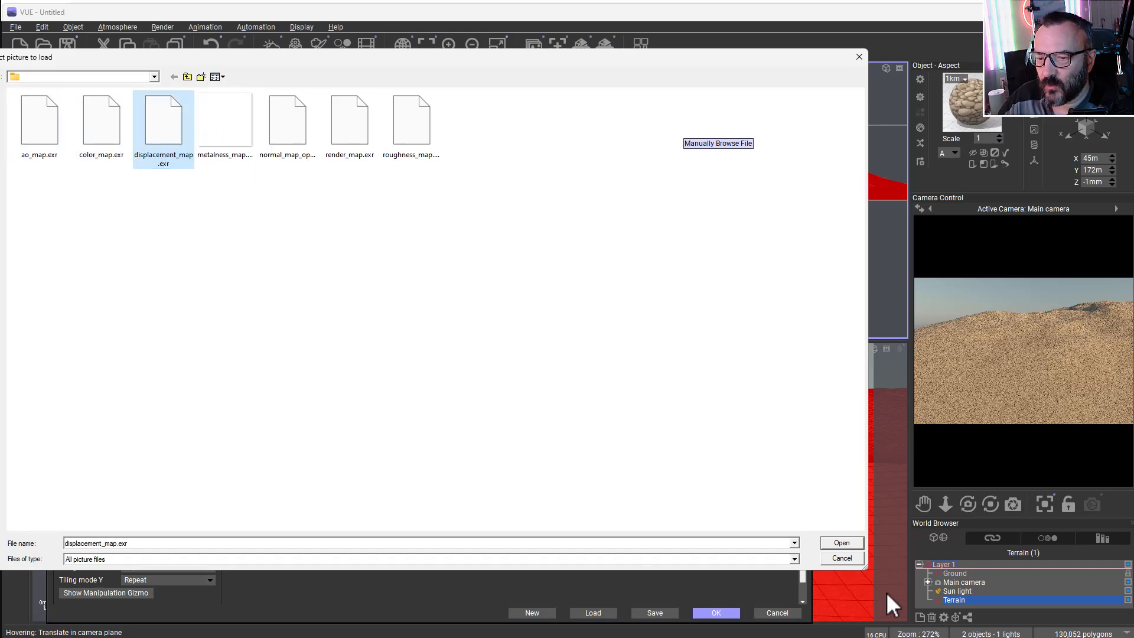
pyautogui.click(841, 542)
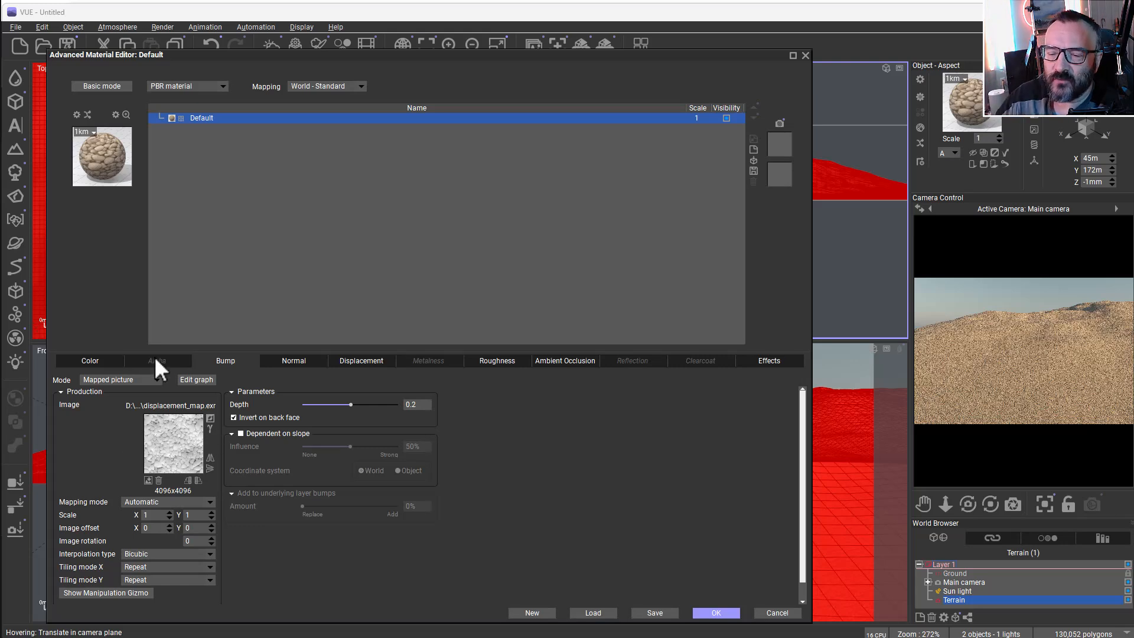
# Step: Check the material's reflection settings, minimize the exported texture folder window and apply the material to the terrain
pyautogui.click(635, 360)
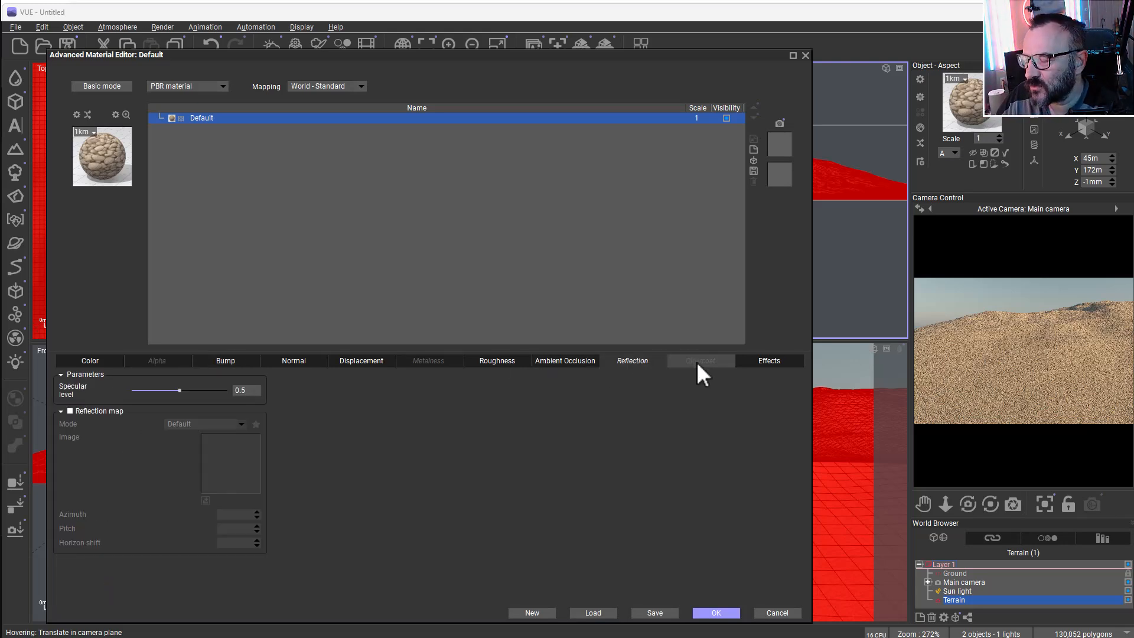
pyautogui.moveTo(1133, 65); pyautogui.dragTo(505, 20)
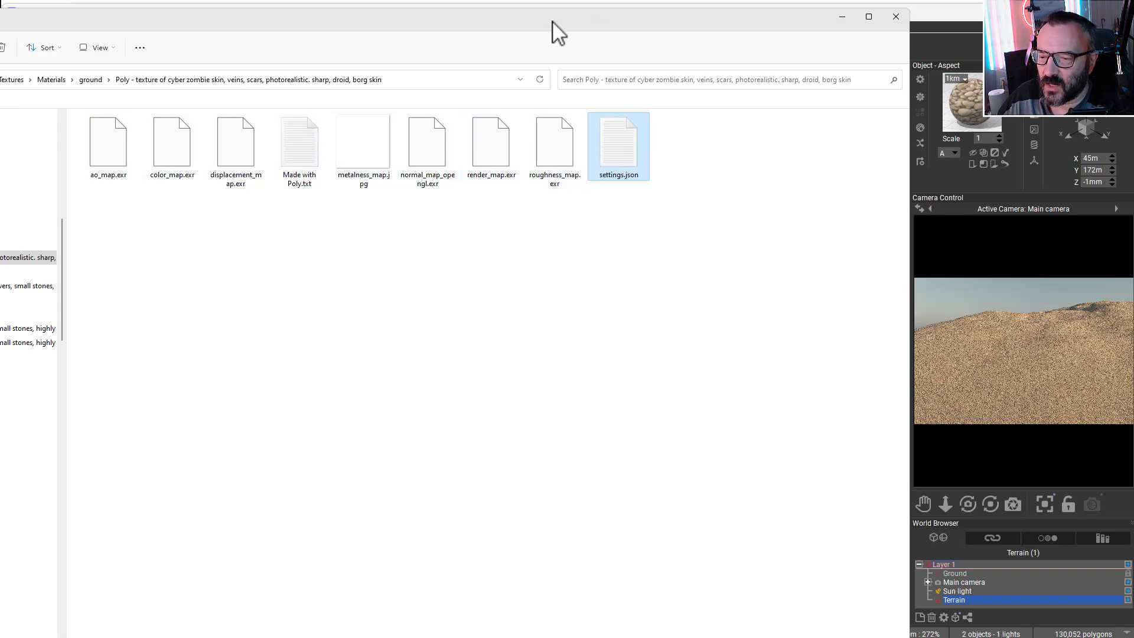
pyautogui.click(842, 16)
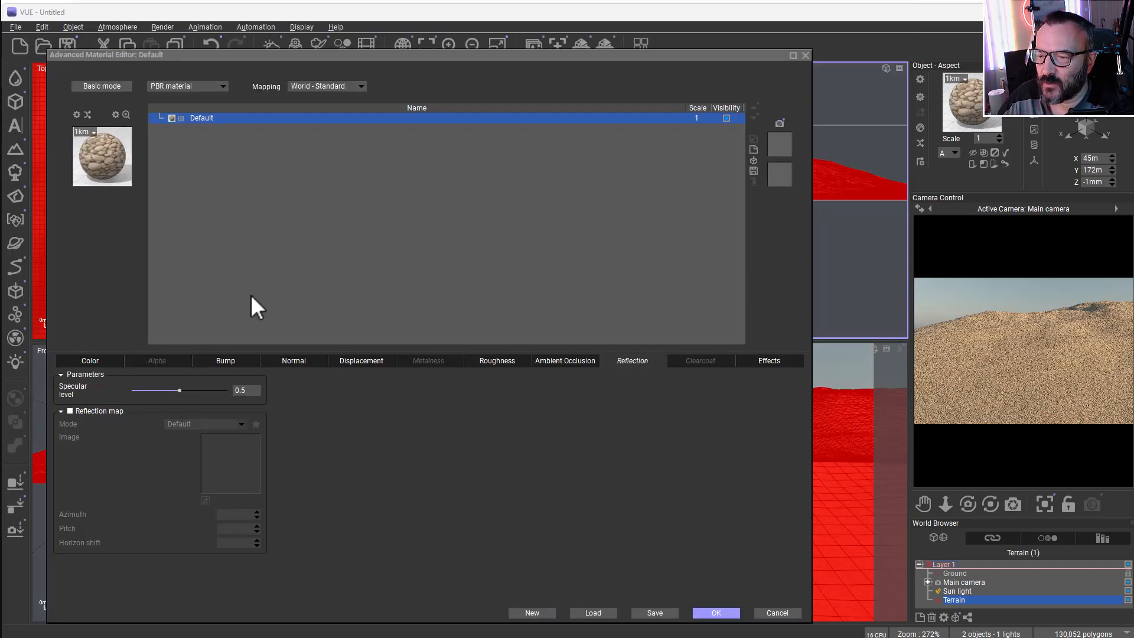
pyautogui.click(717, 613)
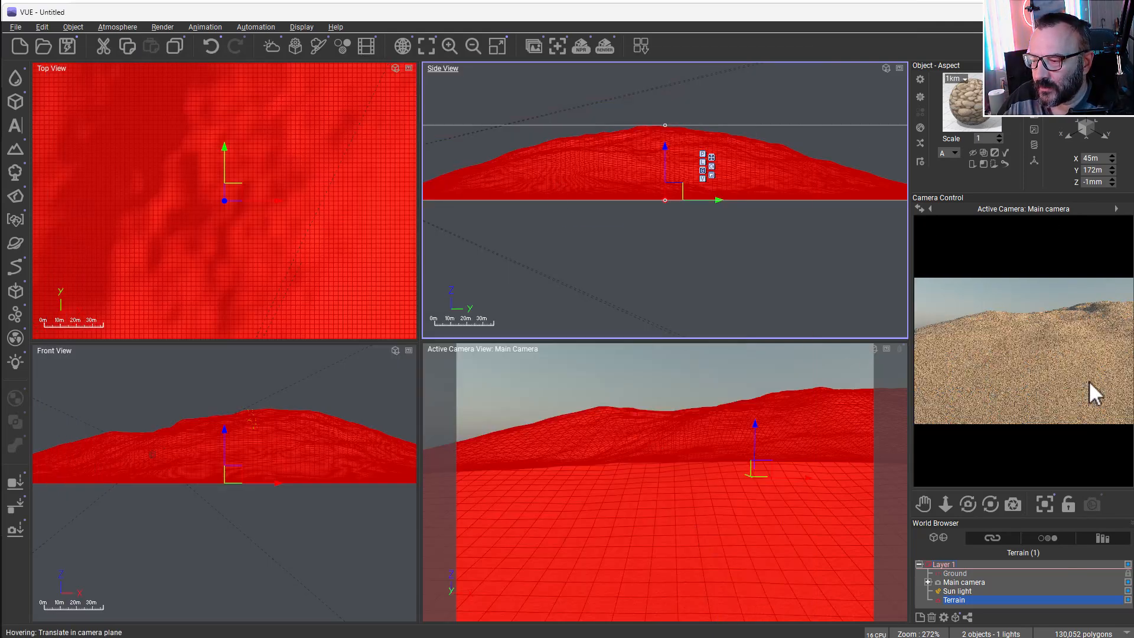
# Step: Move the main camera down close to the terrain surface, at about Y -26 m and Z 2.28 m, and adjust its viewing angle
pyautogui.scroll(5, 625, 170)
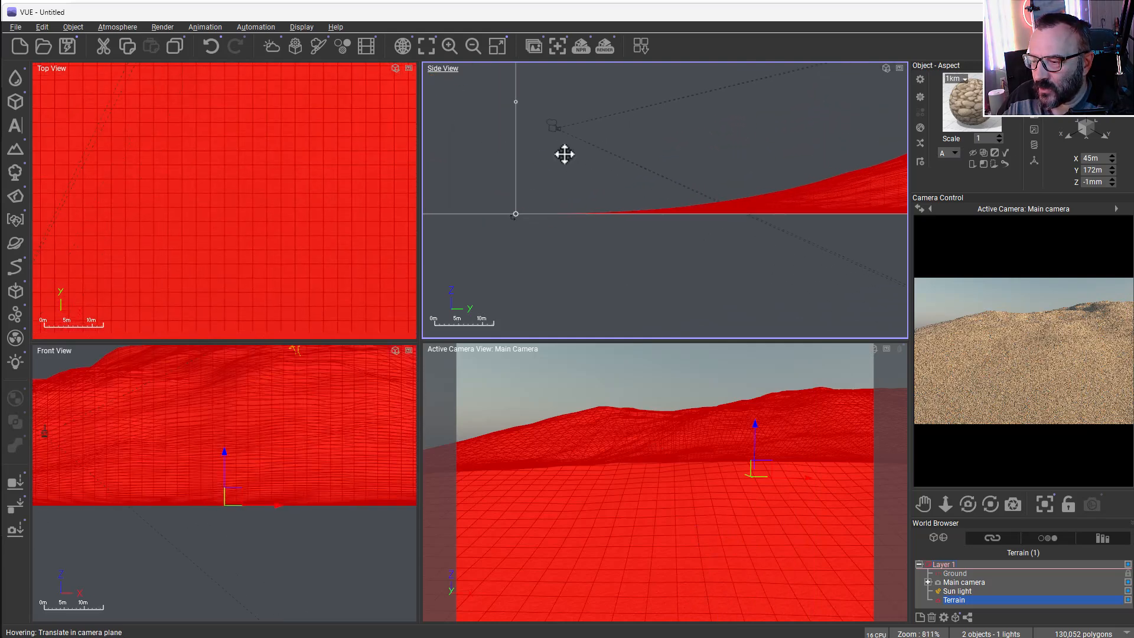
pyautogui.click(552, 125)
pyautogui.moveTo(564, 125); pyautogui.dragTo(664, 197)
pyautogui.moveTo(970, 503); pyautogui.dragTo(969, 503)
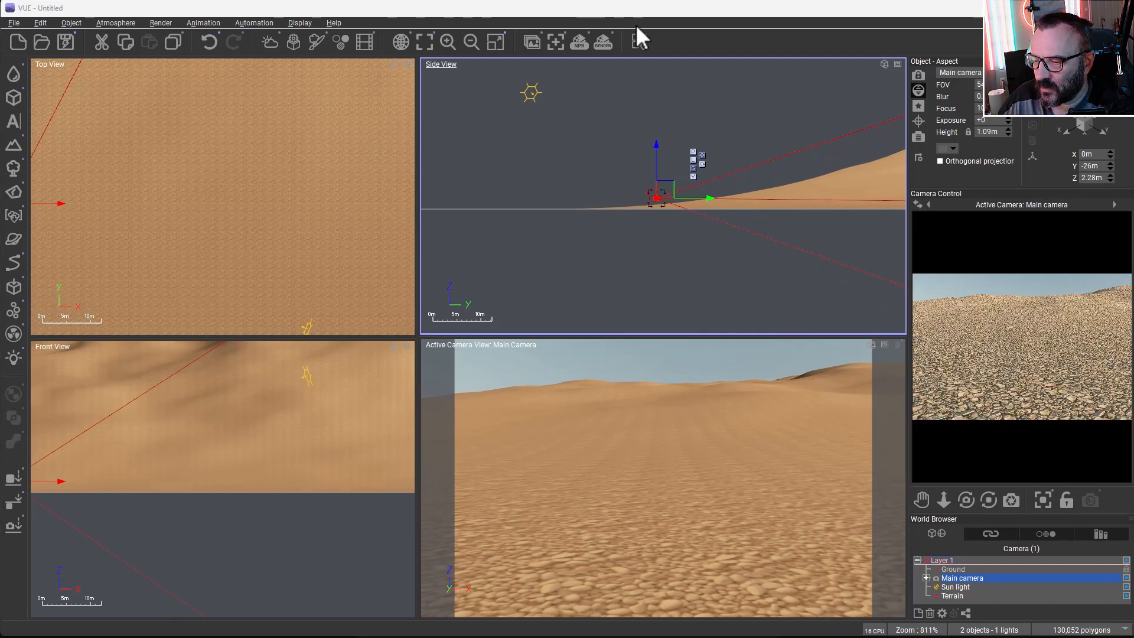
# Step: Render the scene from the lowered camera to examine the terrain's displacement, then return to the viewports
pyautogui.click(600, 40)
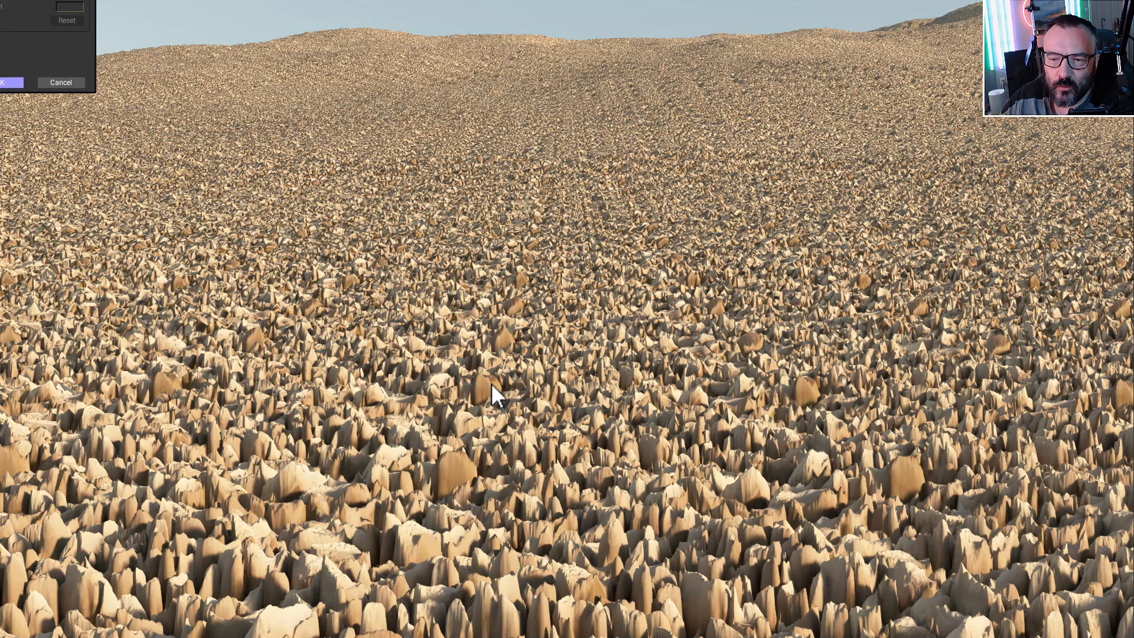
pyautogui.click(9, 82)
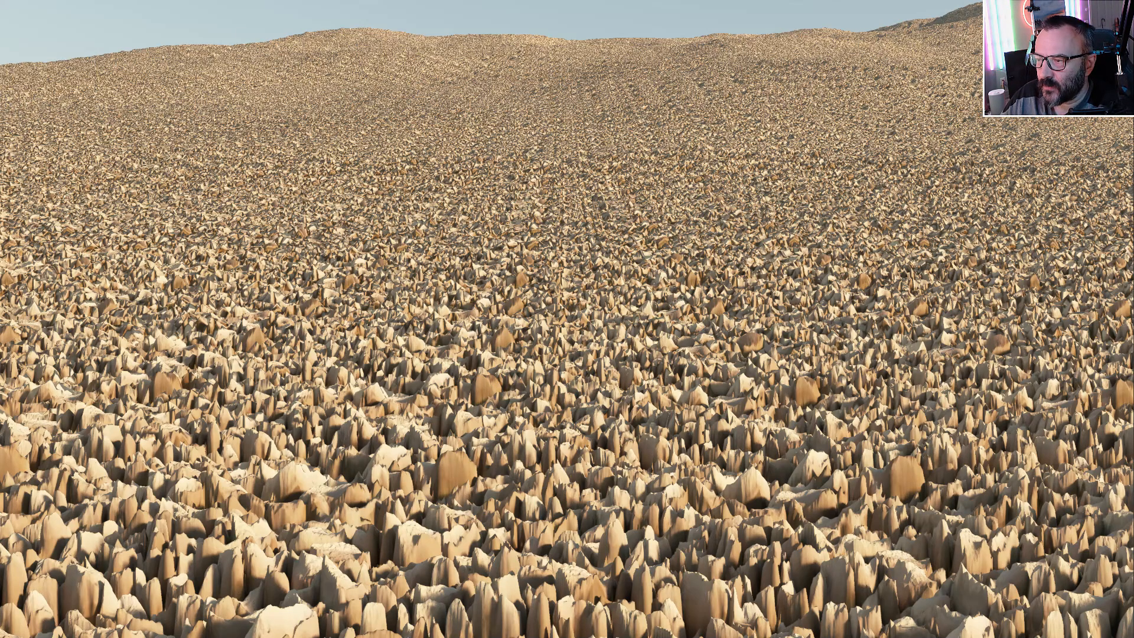
pyautogui.press('Escape')
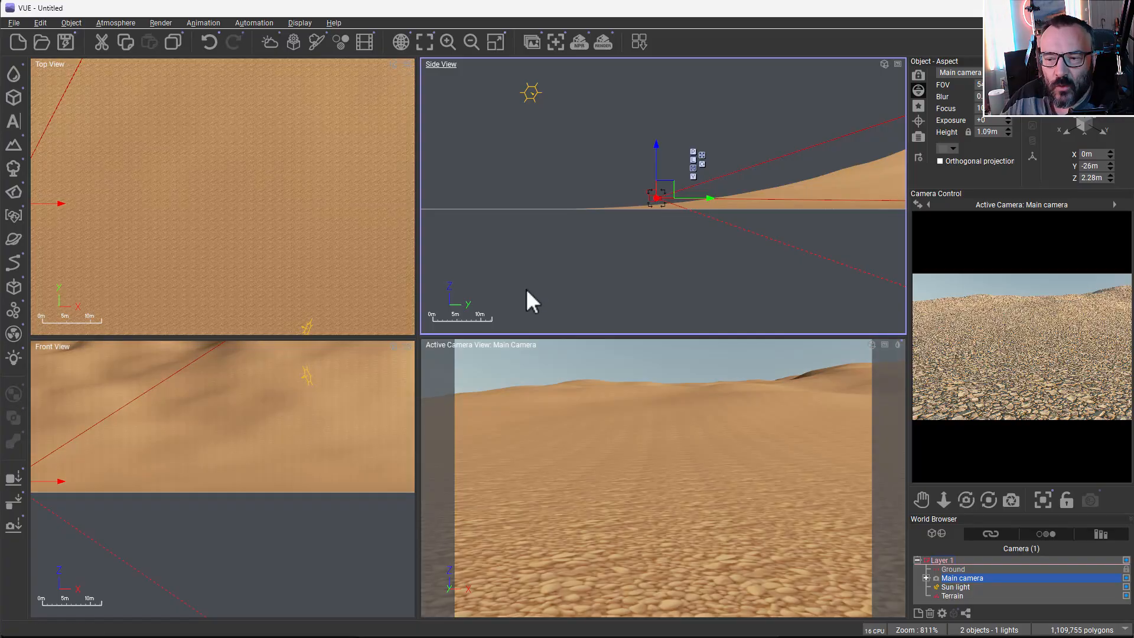
# Step: Reopen the terrain's material and lower the normal map intensity to about 20%
pyautogui.click(961, 595)
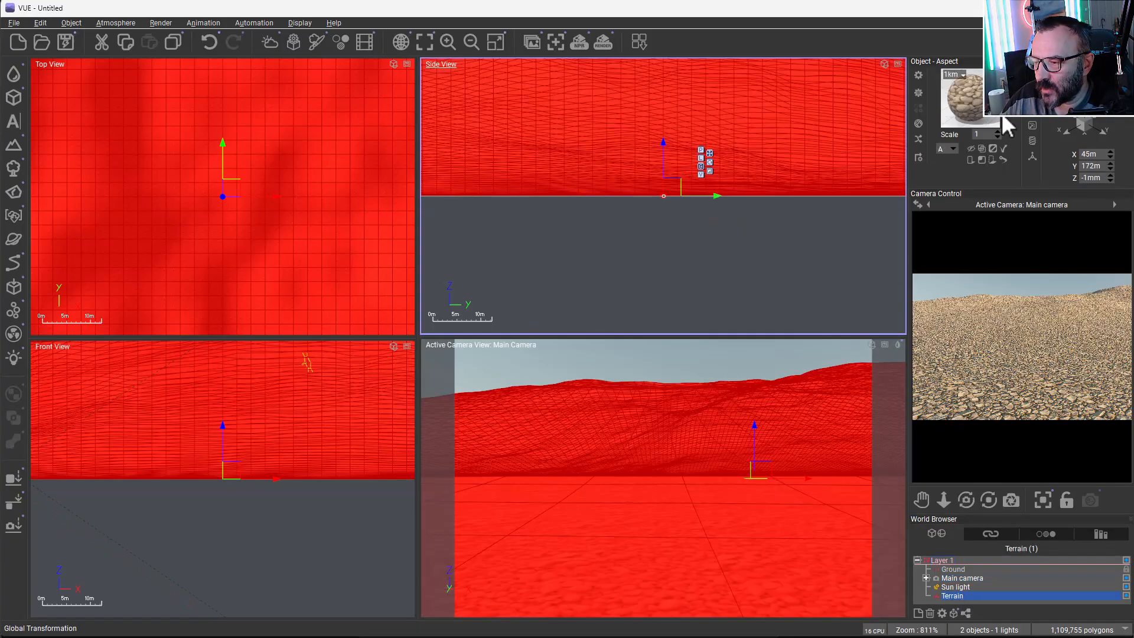
pyautogui.doubleClick(974, 117)
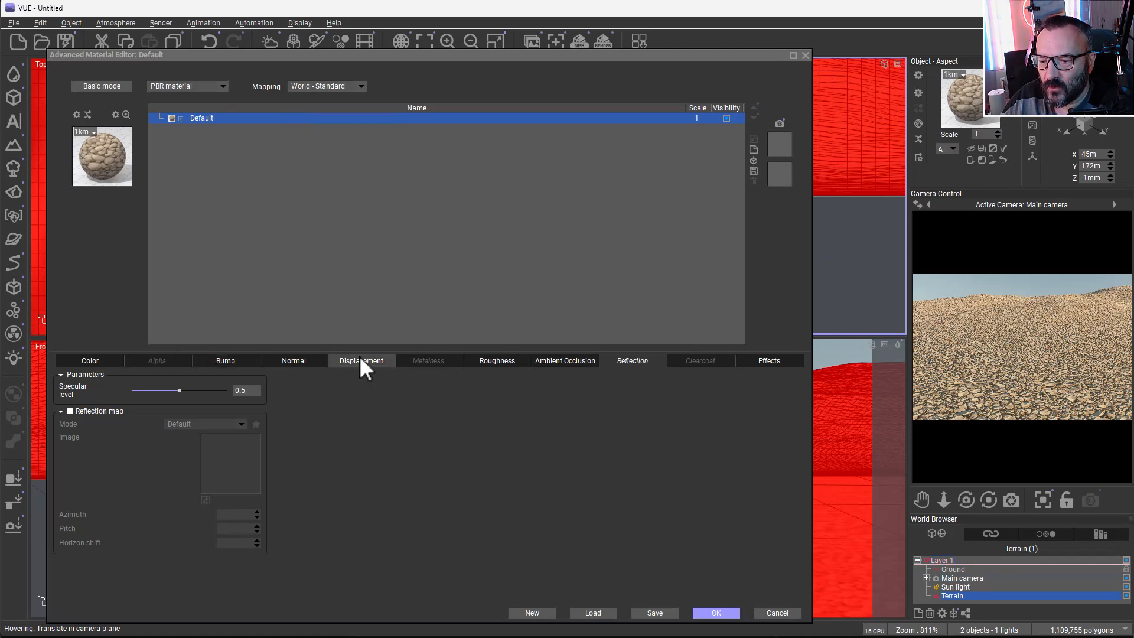
pyautogui.click(282, 361)
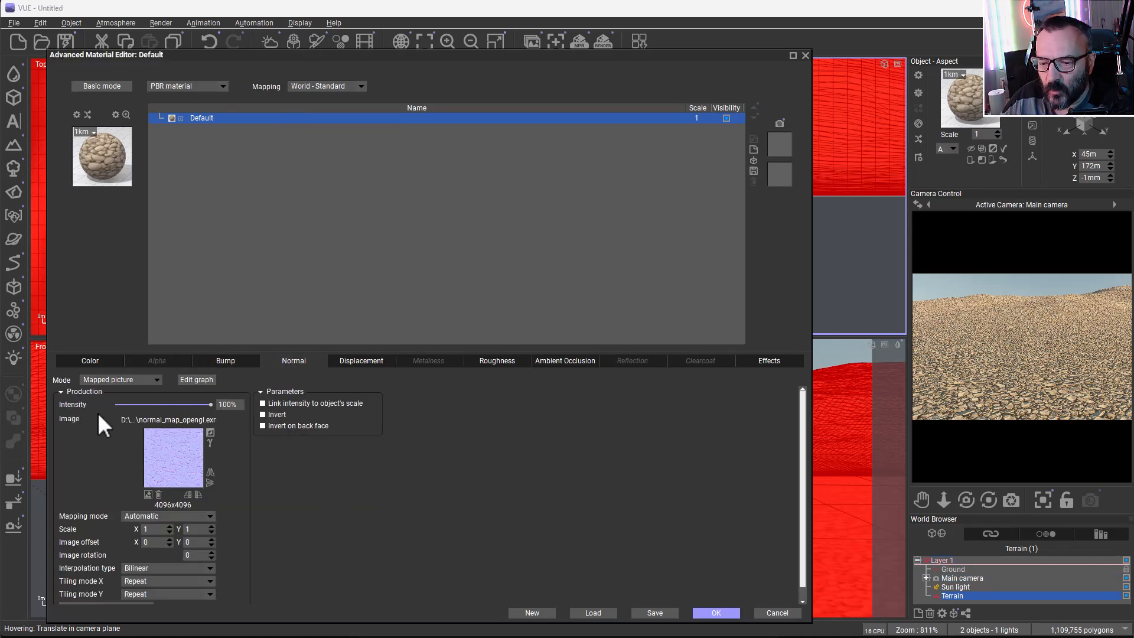
pyautogui.moveTo(210, 404); pyautogui.dragTo(136, 406)
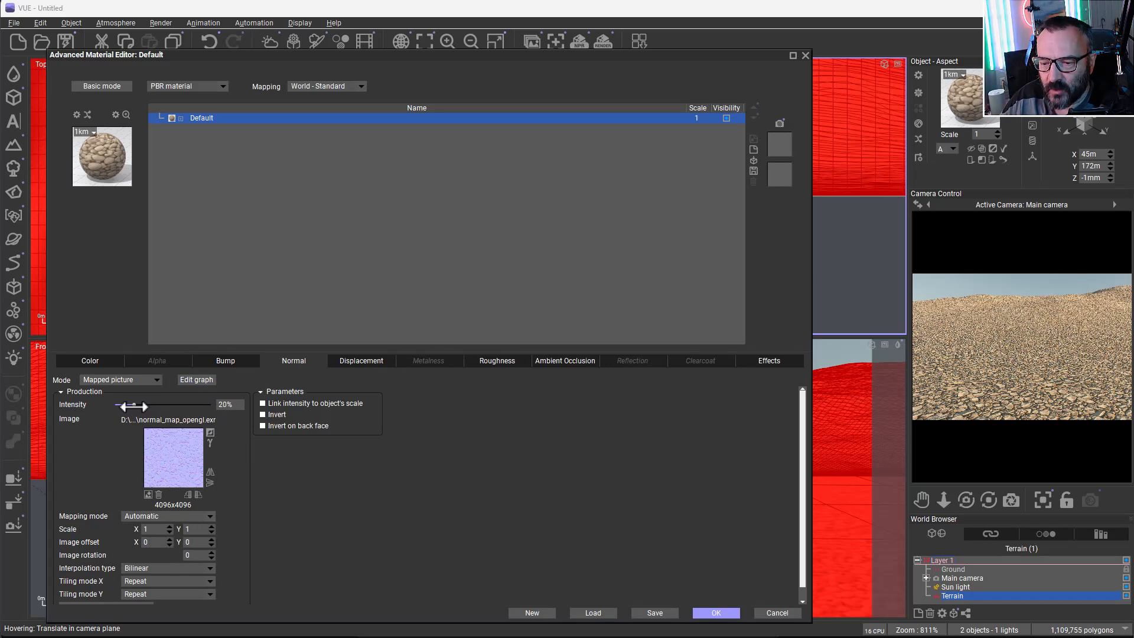
# Step: Set the depth of the material's bump channel to 0.001
pyautogui.click(234, 365)
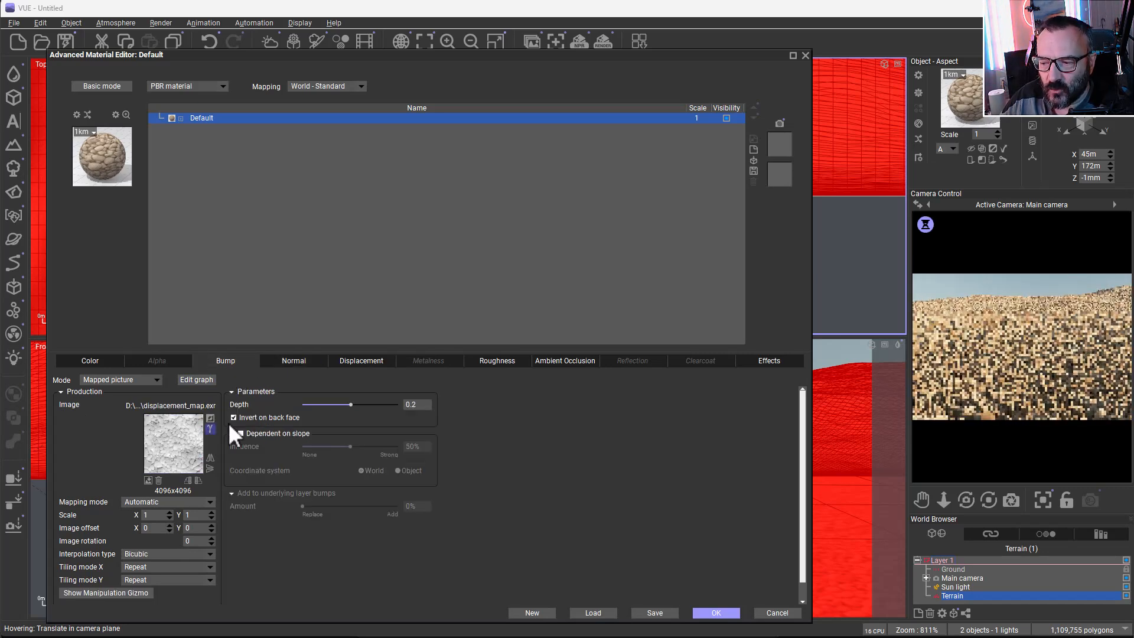
pyautogui.moveTo(371, 406)
pyautogui.mouseDown()
pyautogui.moveTo(360, 406)
pyautogui.moveTo(369, 406)
pyautogui.mouseUp()
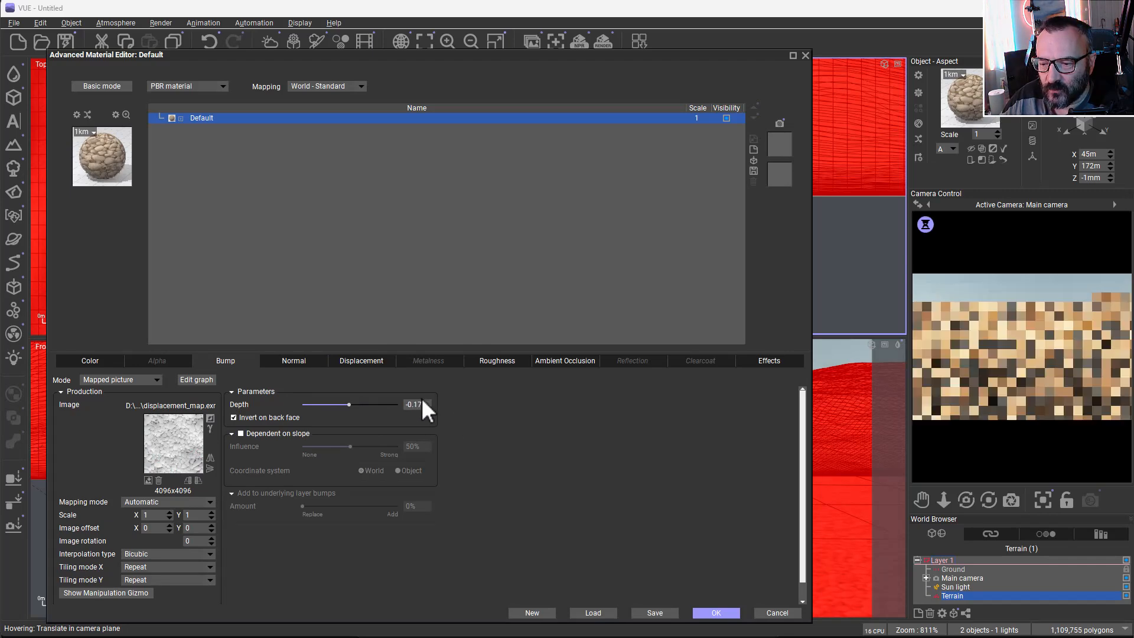
pyautogui.write('0.001')
pyautogui.press('Return')
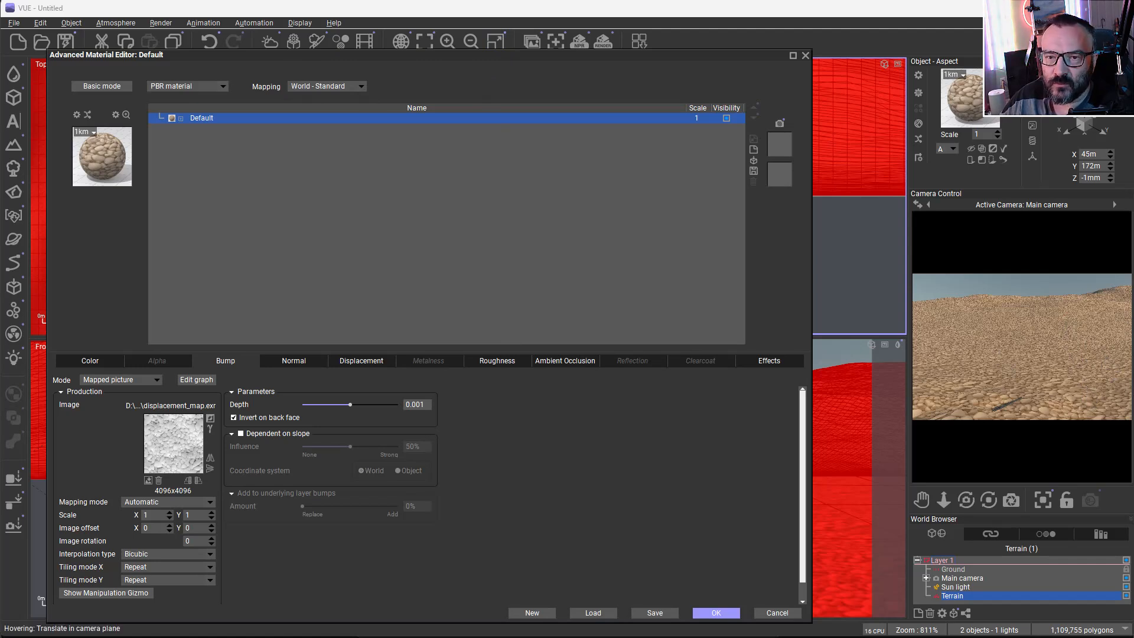
# Step: Set the material's displacement depth to 10 cm, apply it and test-render the terrain
pyautogui.click(366, 360)
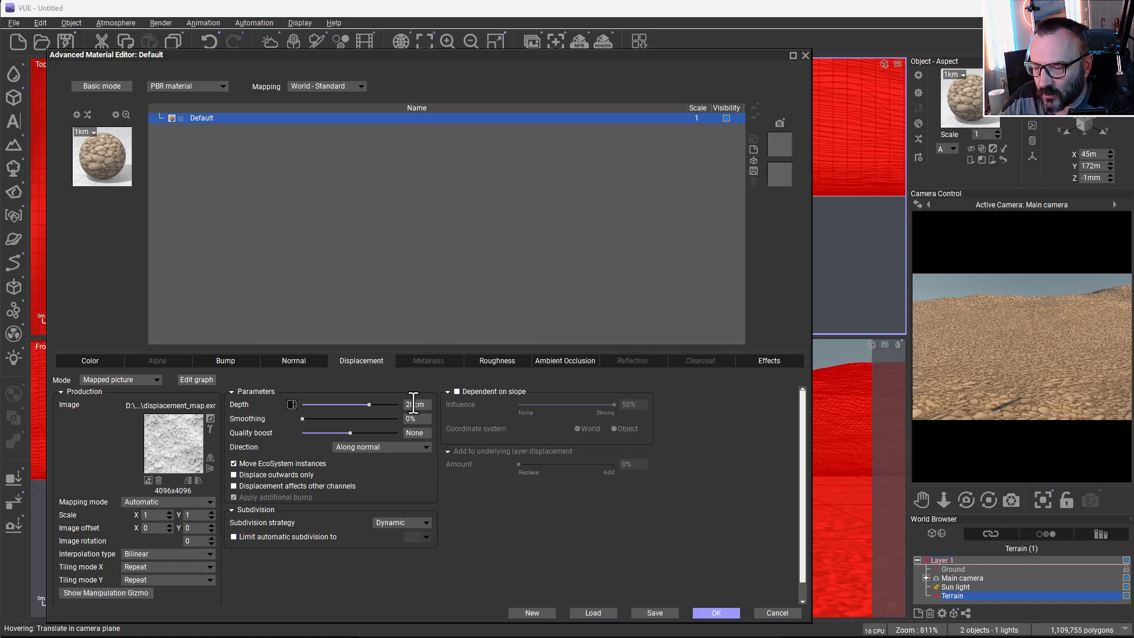
pyautogui.doubleClick(415, 405)
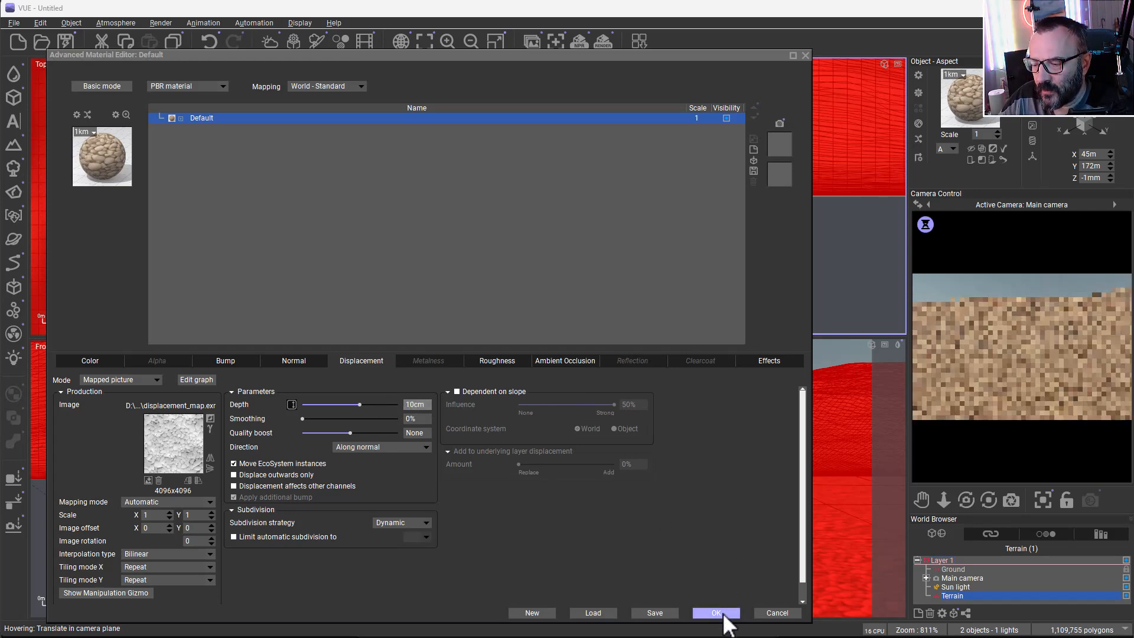
pyautogui.click(726, 613)
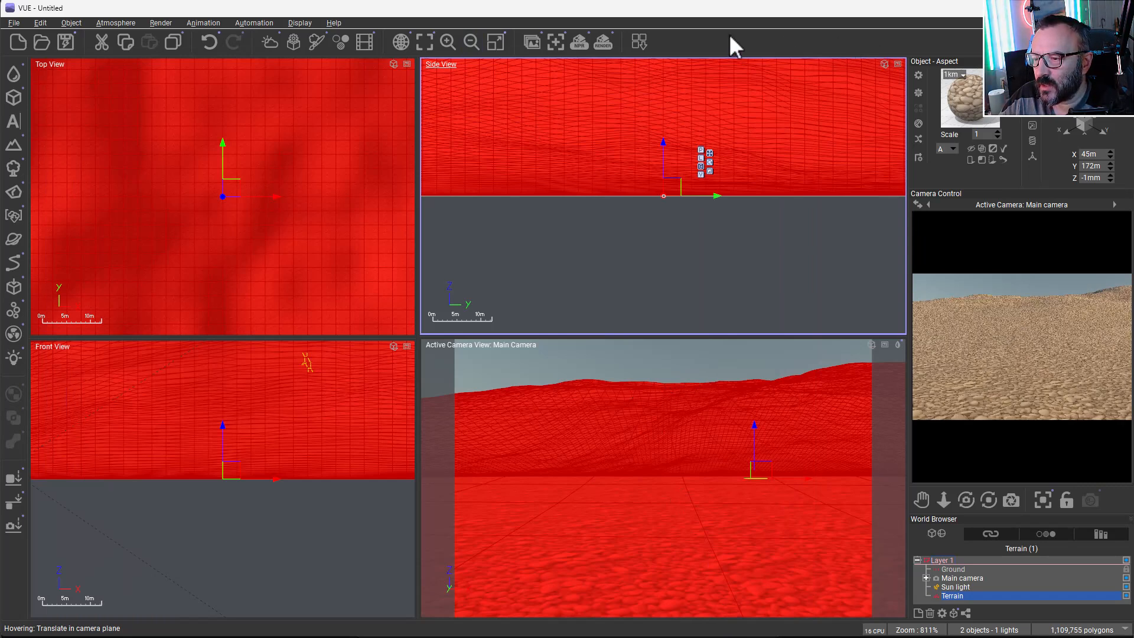
pyautogui.click(598, 44)
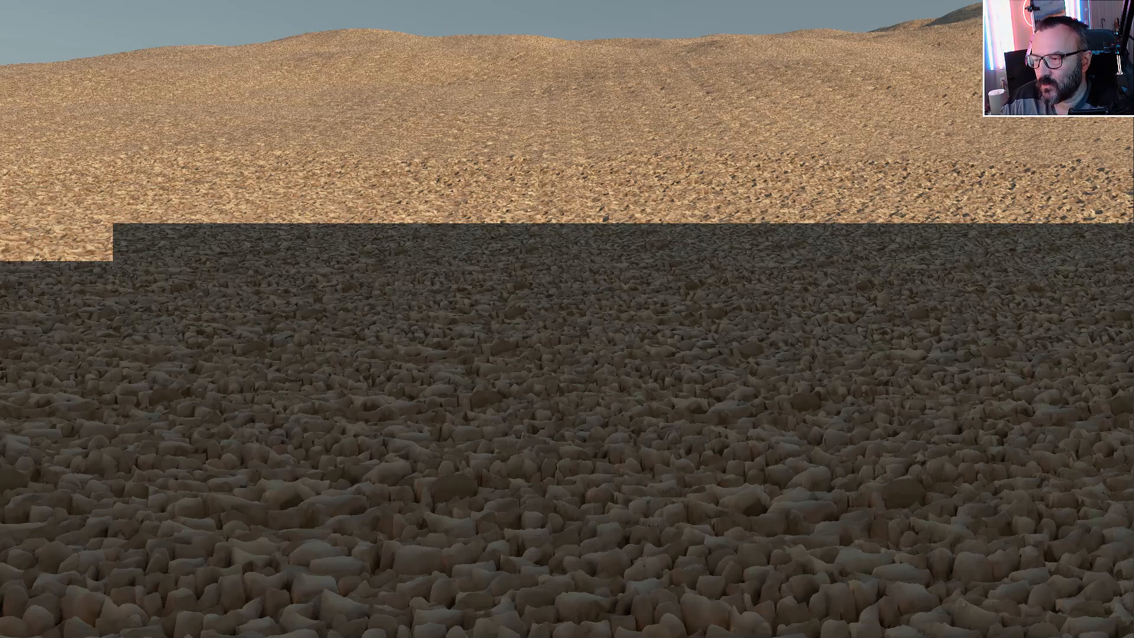
pyautogui.press('Escape')
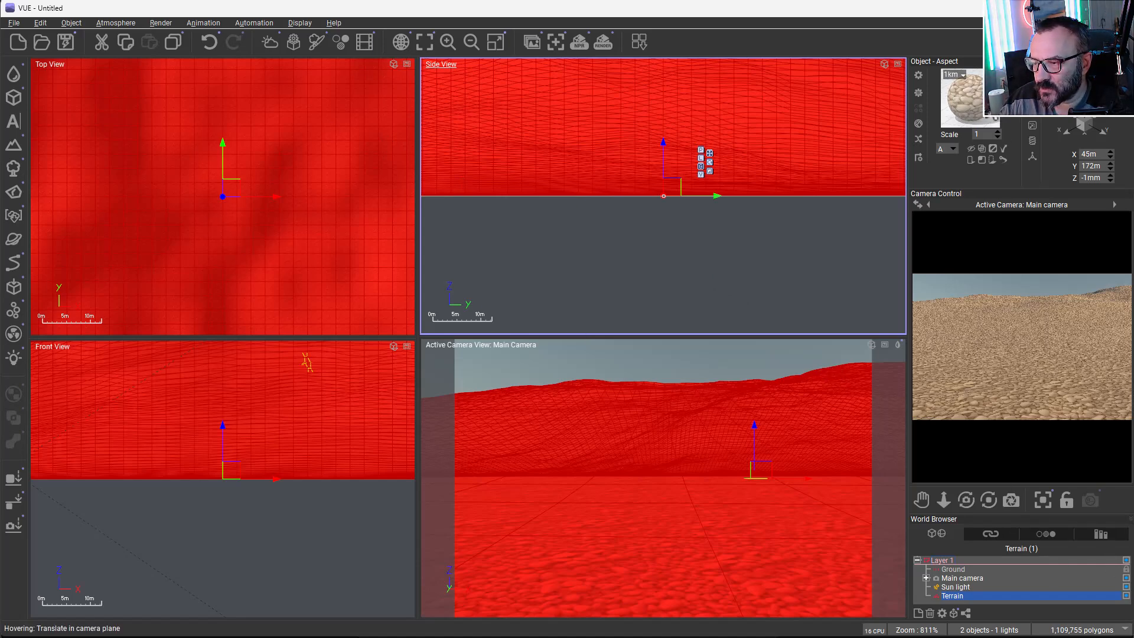
# Step: Enable global rotation in the terrain material's effects with about 20.57° in X and 10.29° in Y, and apply the material
pyautogui.doubleClick(963, 98)
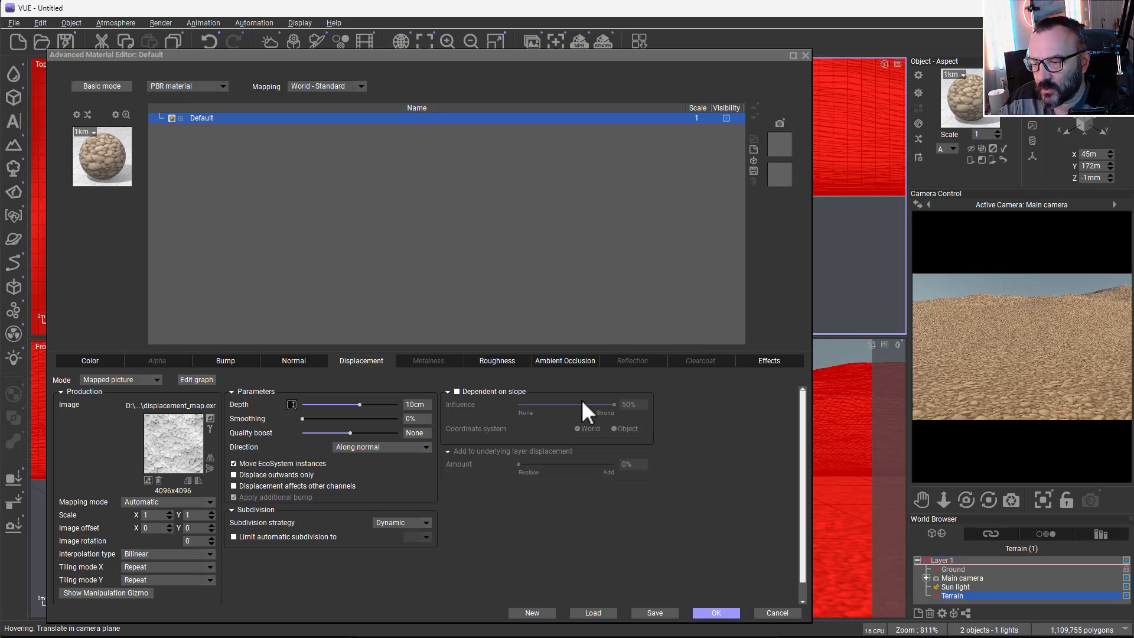
pyautogui.click(761, 362)
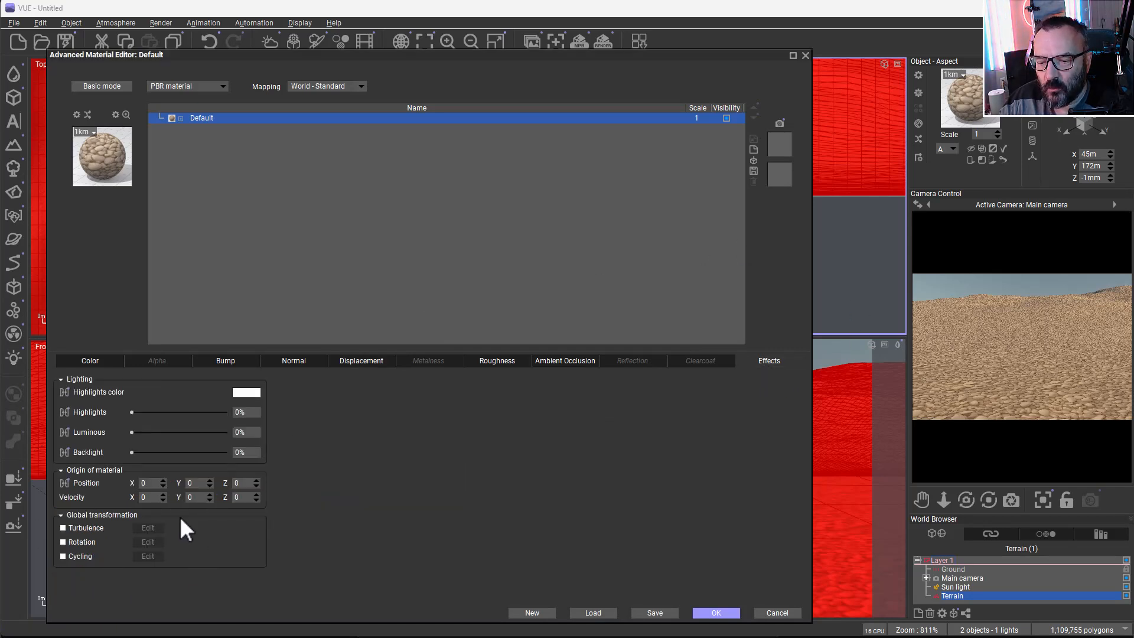
pyautogui.click(63, 542)
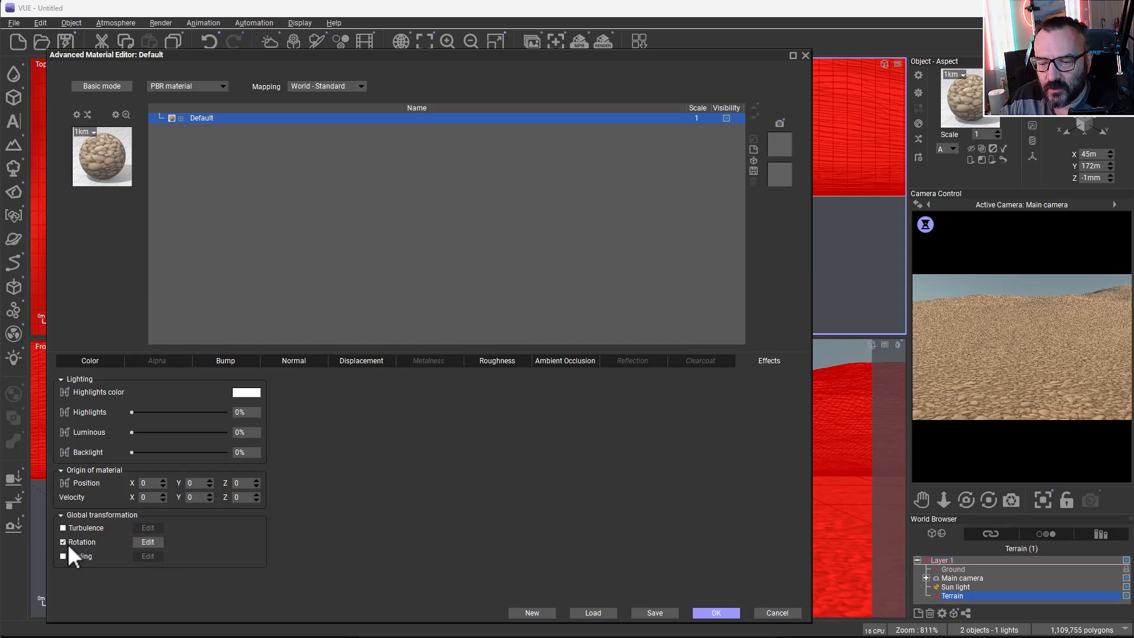
pyautogui.click(154, 542)
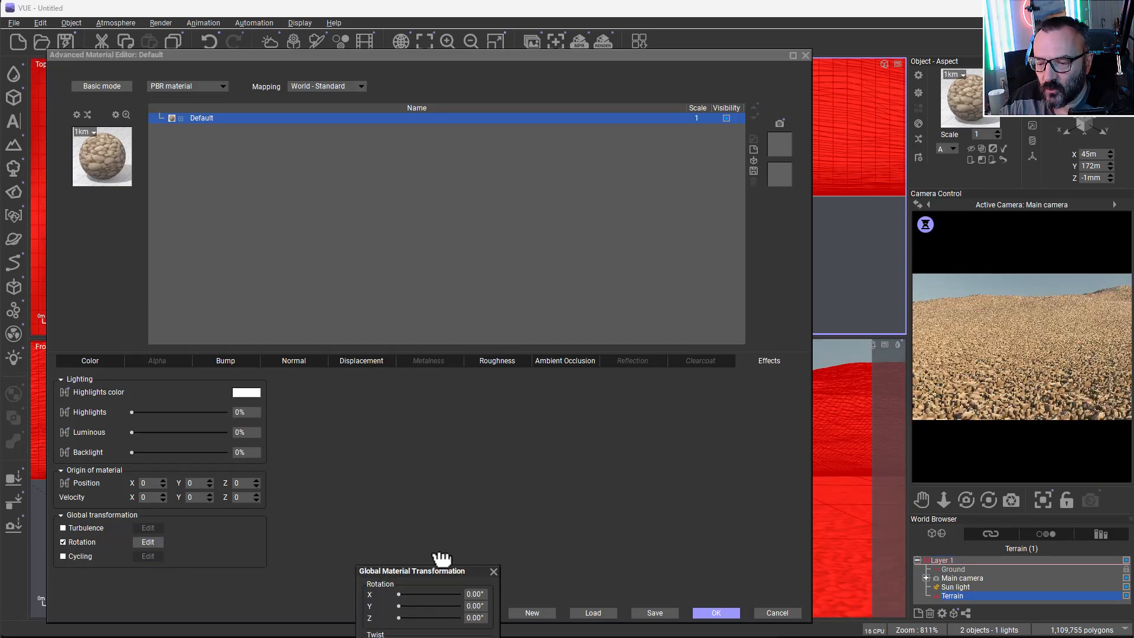
pyautogui.moveTo(443, 589); pyautogui.dragTo(452, 416)
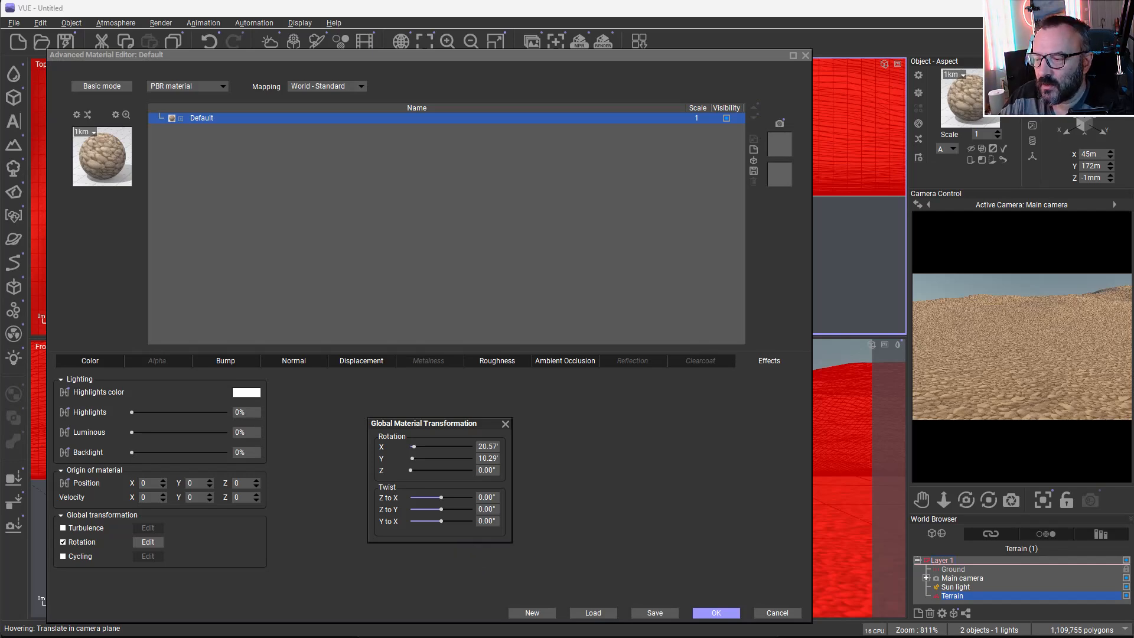
pyautogui.click(505, 424)
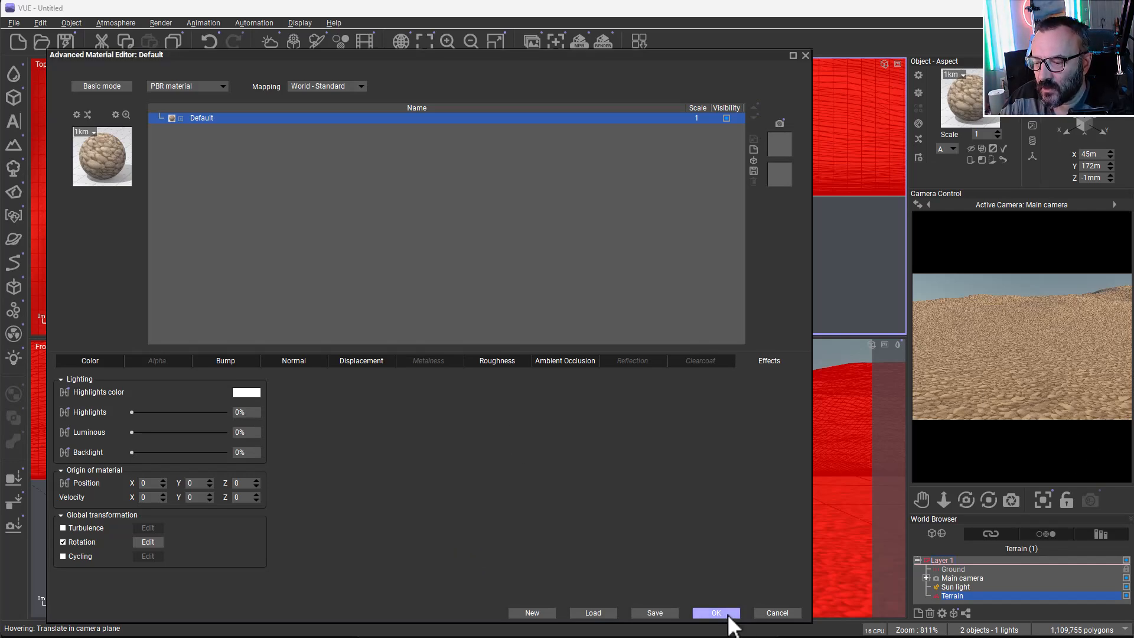
pyautogui.click(725, 613)
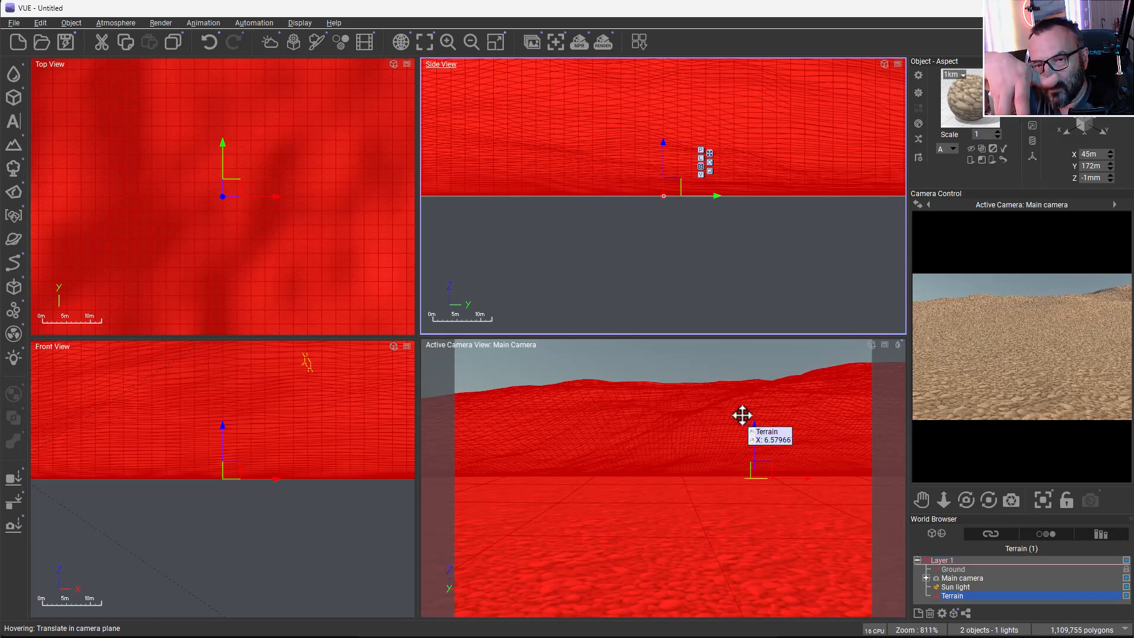
# Step: Test-render the terrain with the rotated material and stop the render after examining the stones
pyautogui.rightClick(944, 337)
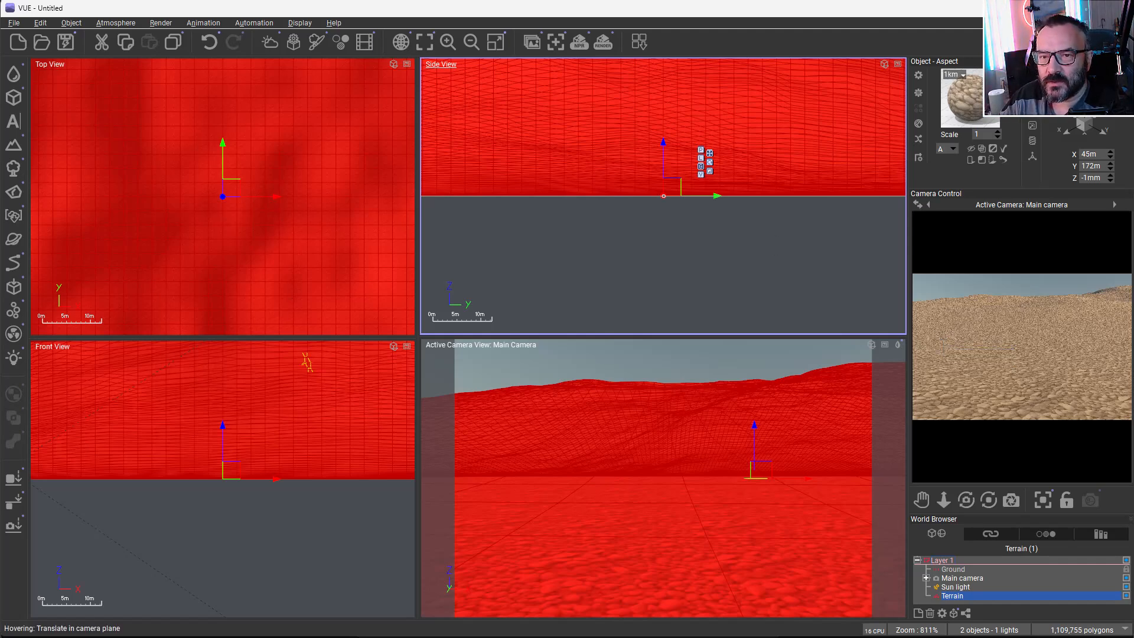
pyautogui.click(602, 41)
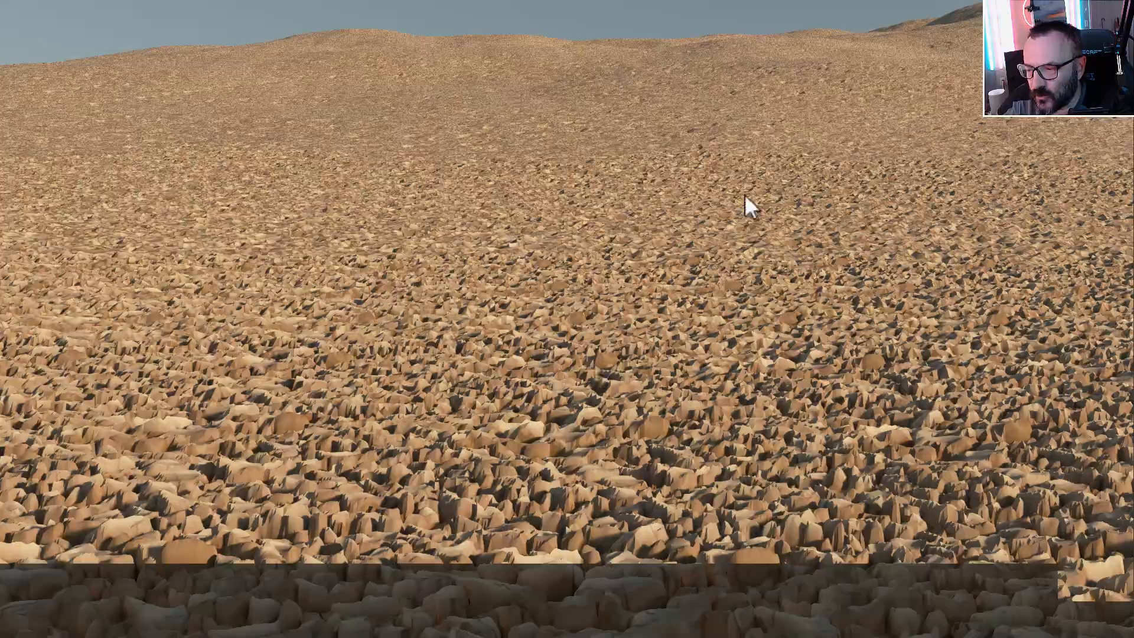
pyautogui.press('Escape')
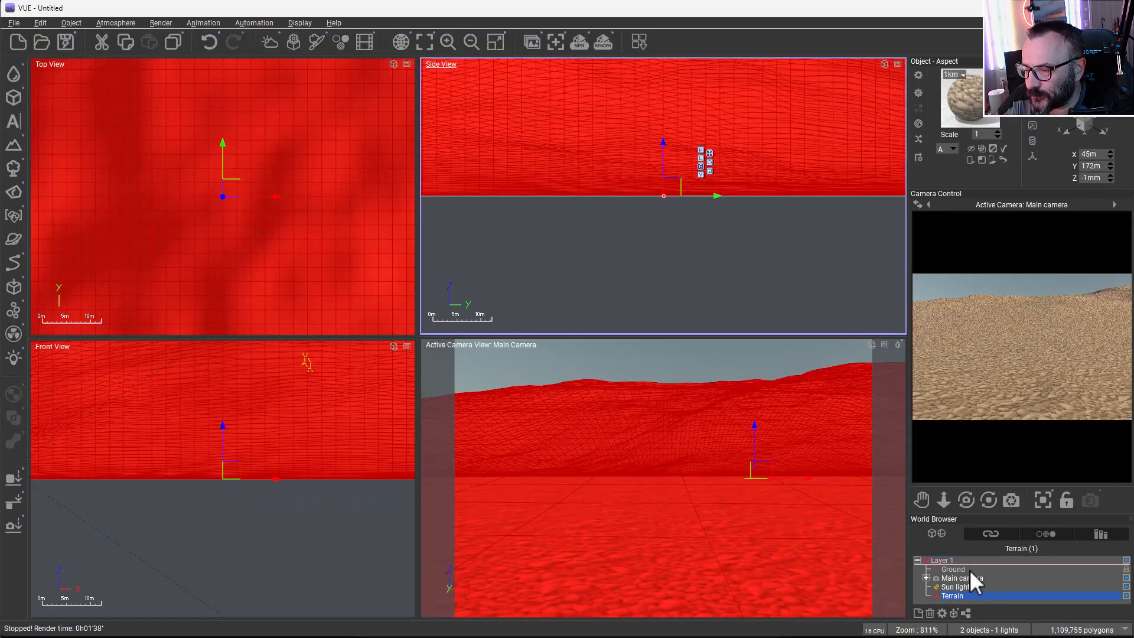
# Step: Set the terrain material's displacement depth to 2 cm, apply it, test-render the terrain and close the render
pyautogui.doubleClick(965, 97)
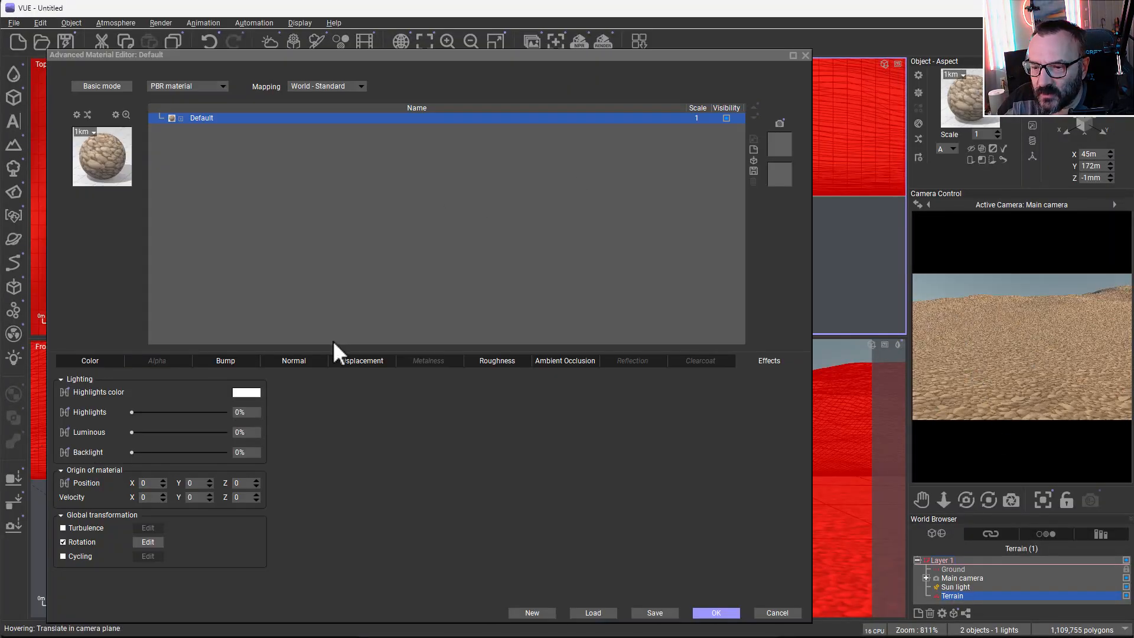
pyautogui.click(373, 356)
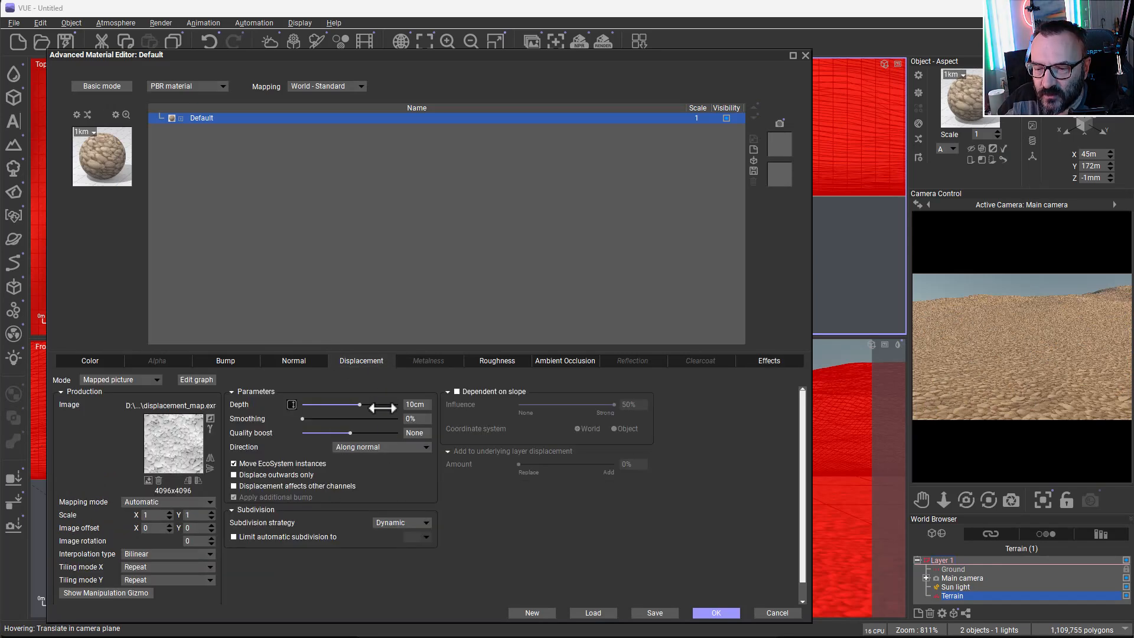
pyautogui.click(412, 405)
pyautogui.click(418, 406)
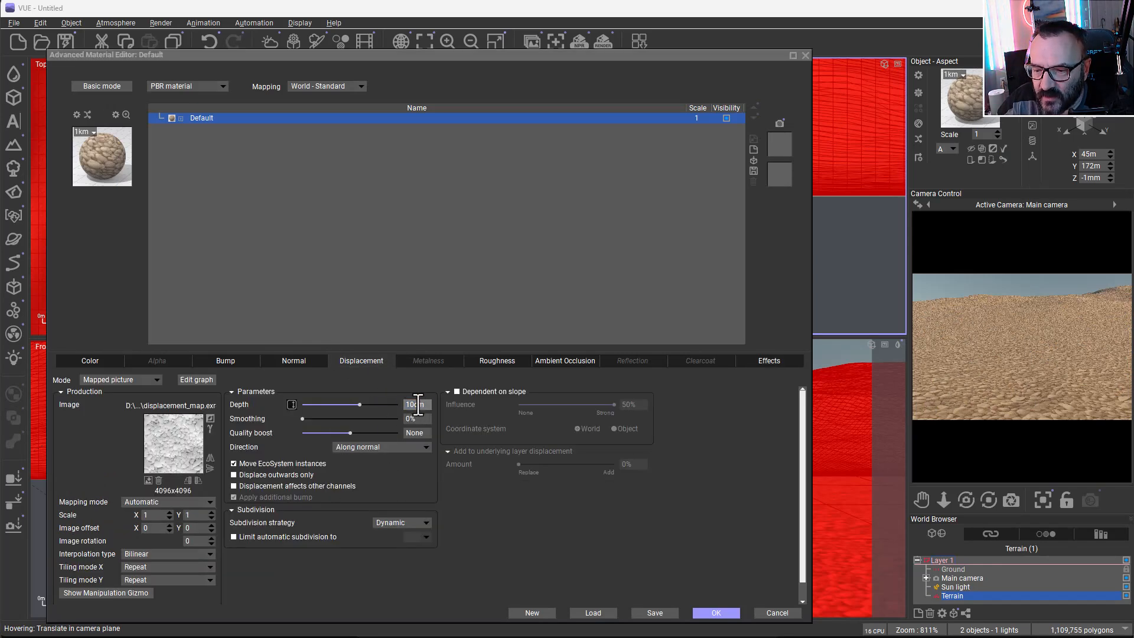
pyautogui.write('0')
pyautogui.press('Return')
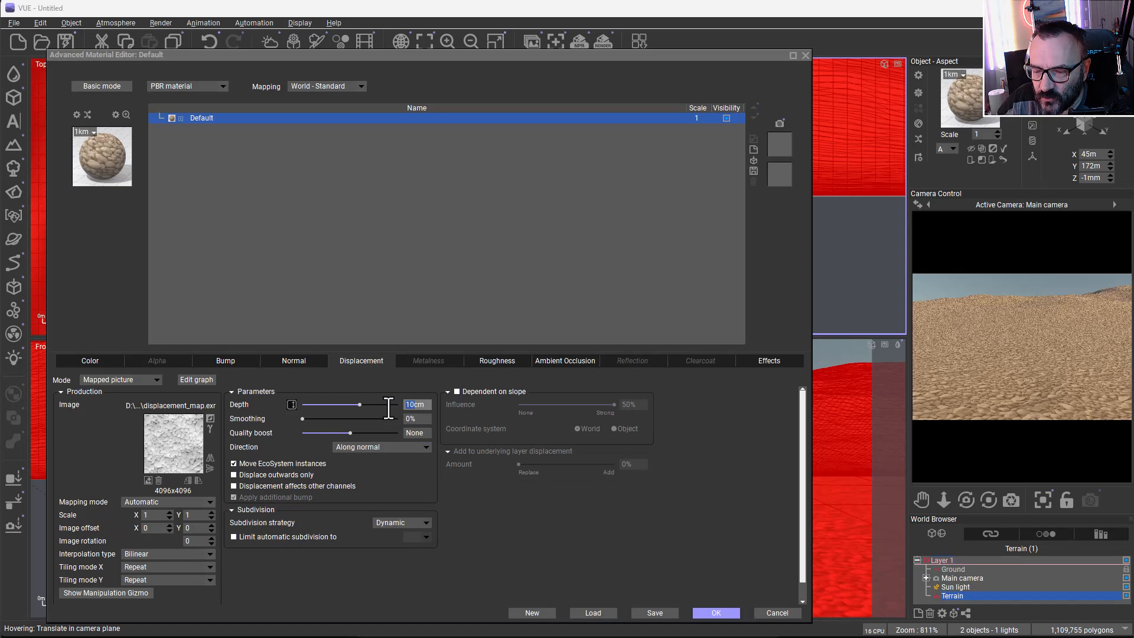
pyautogui.click(716, 612)
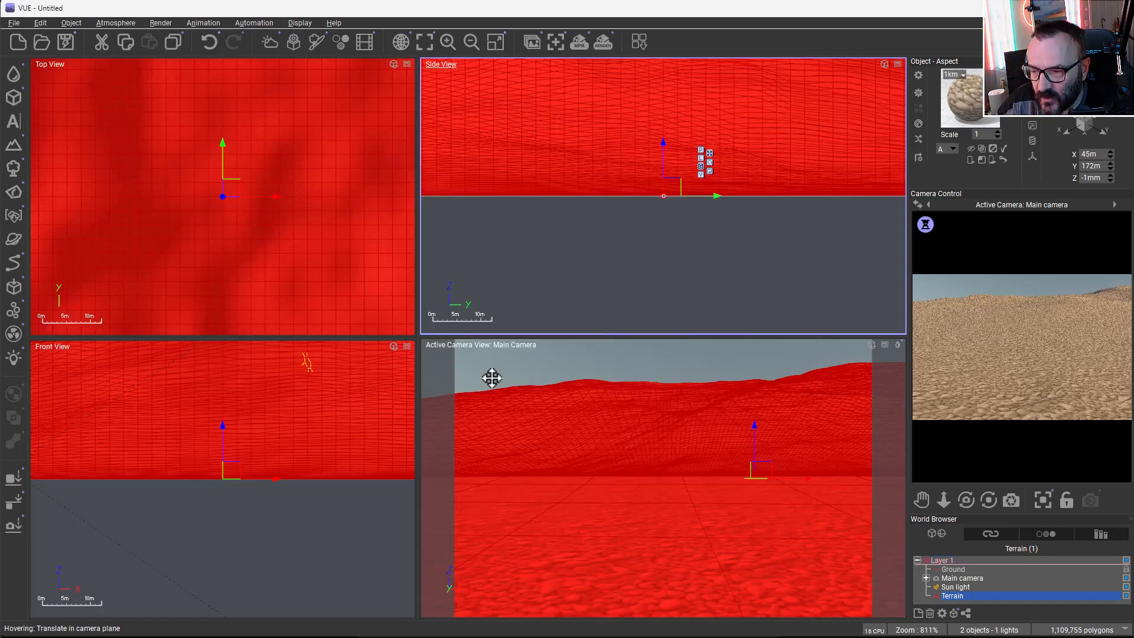
pyautogui.click(602, 42)
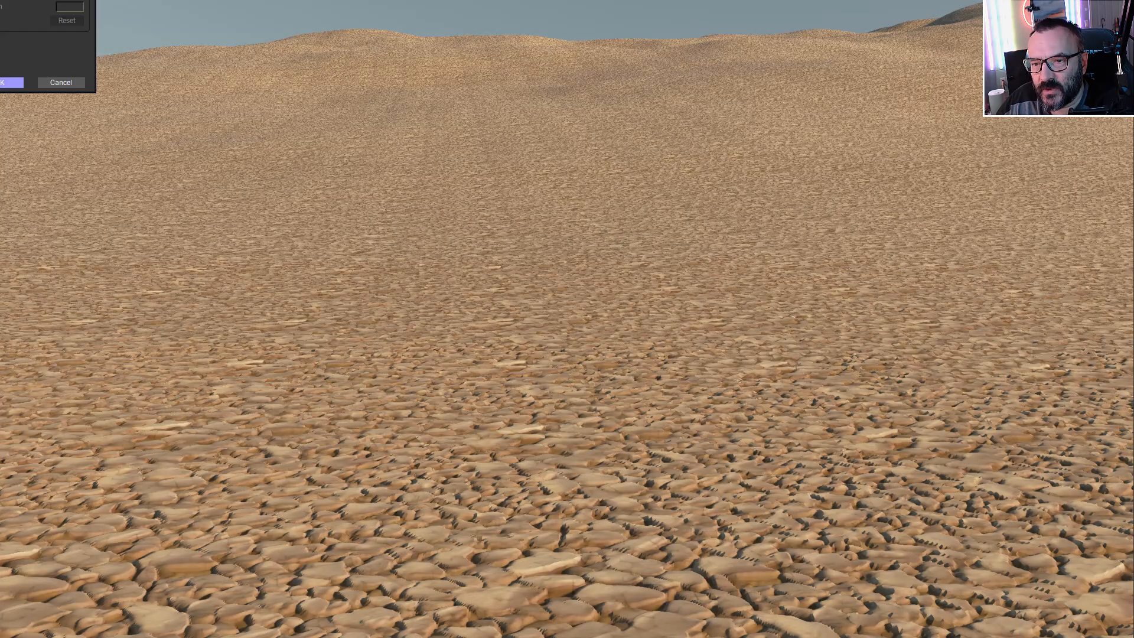
pyautogui.press('Escape')
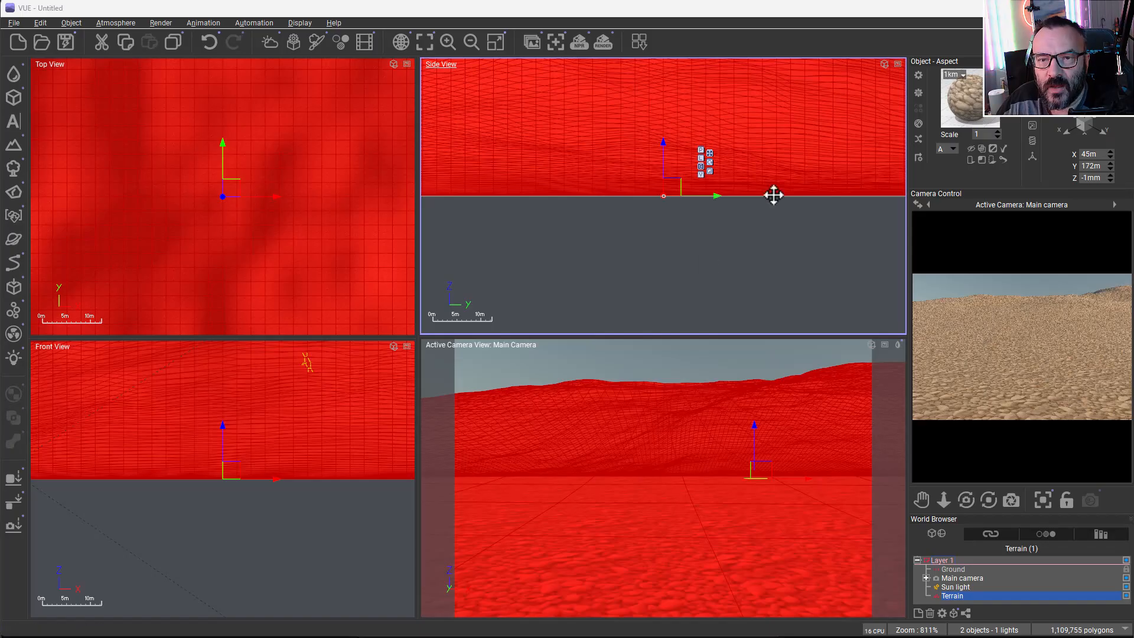
# Step: Enable global cycling in the terrain material's effects with an amount of 20% and a scale of 20
pyautogui.doubleClick(968, 104)
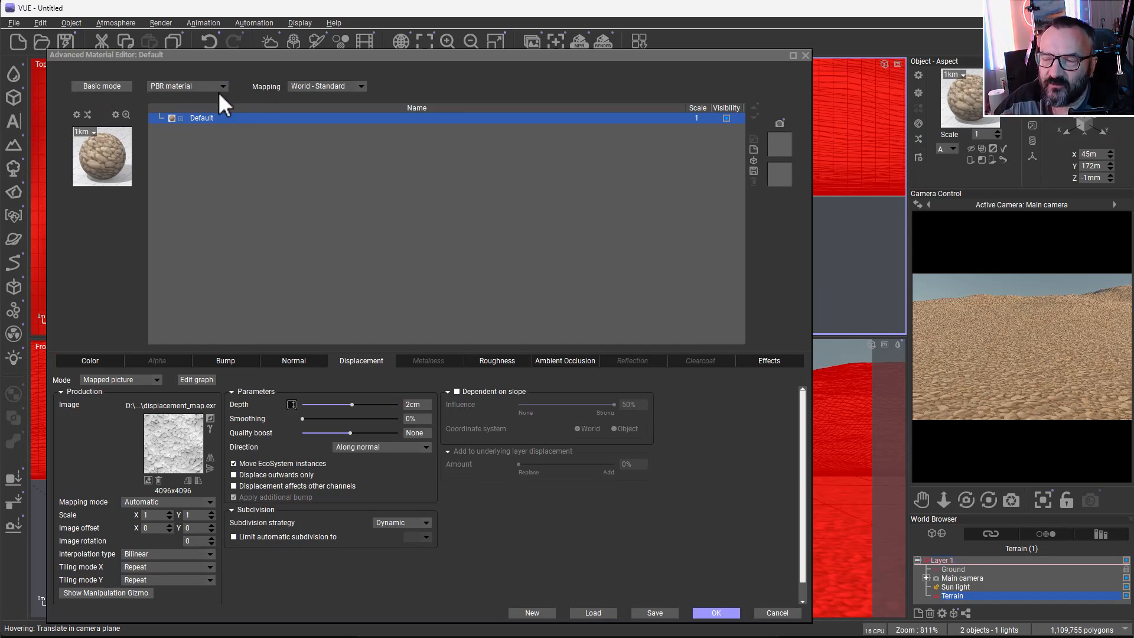
pyautogui.click(768, 360)
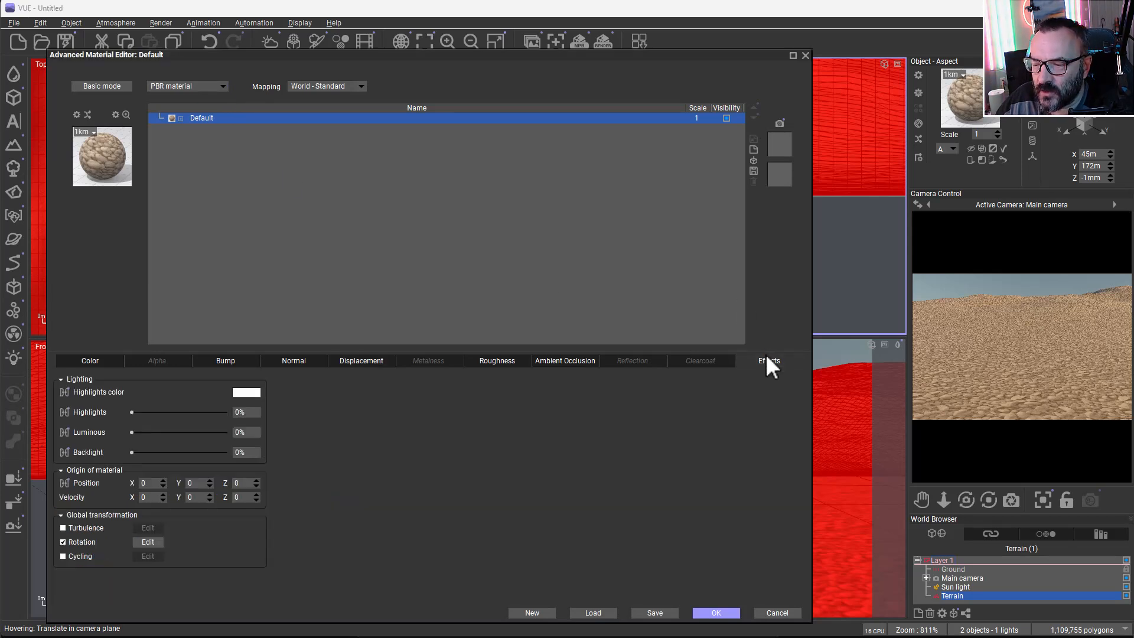
pyautogui.click(63, 556)
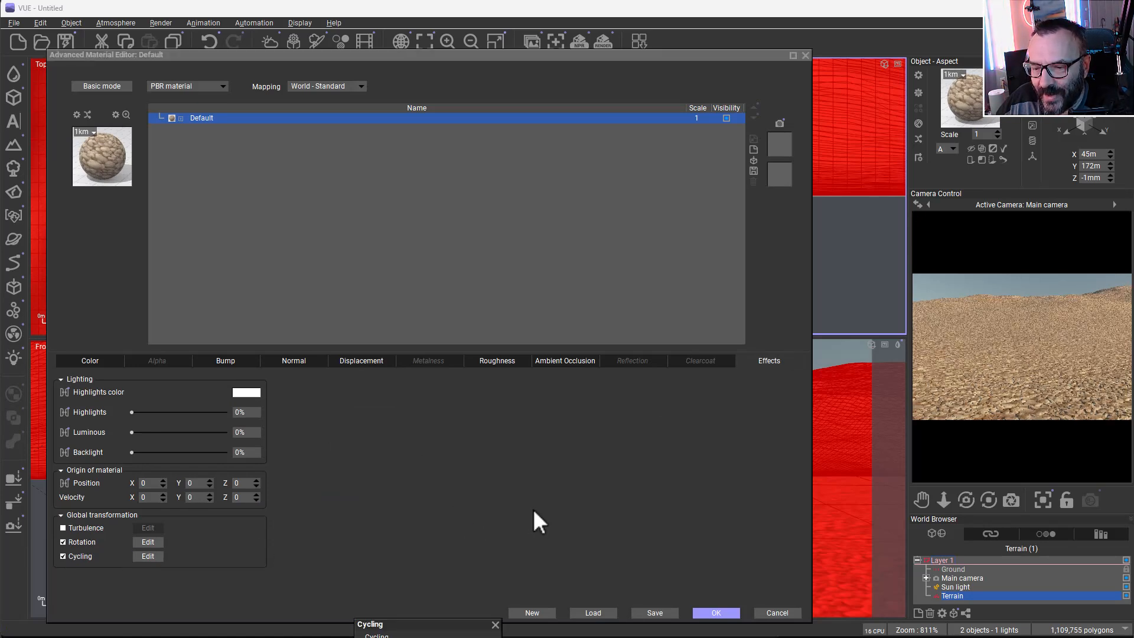
pyautogui.moveTo(427, 623); pyautogui.dragTo(432, 493)
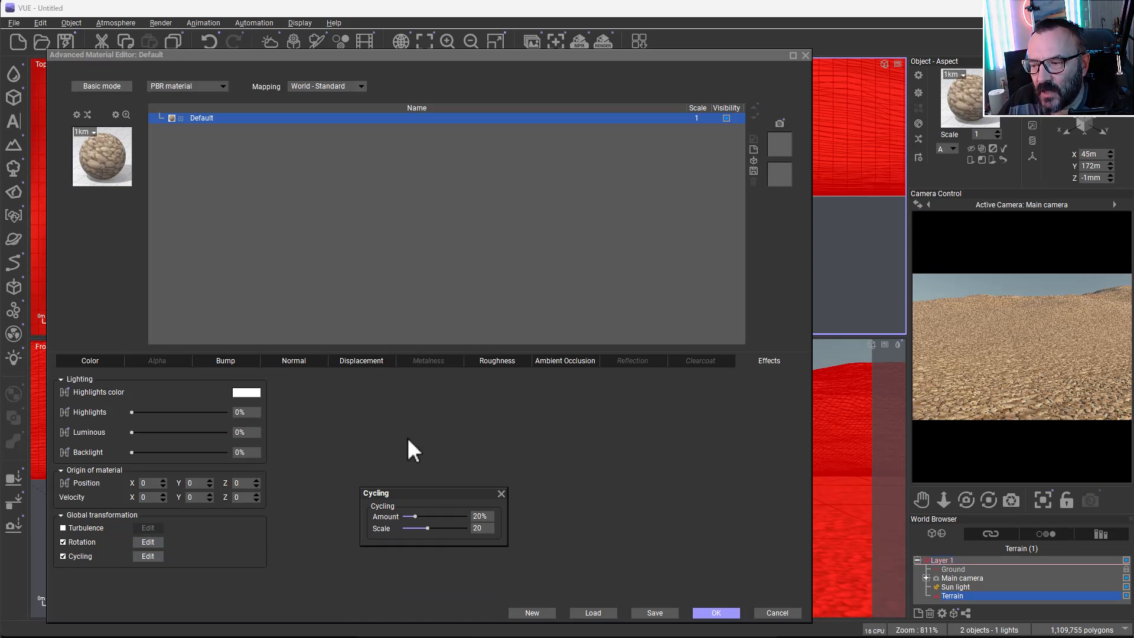
pyautogui.click(500, 494)
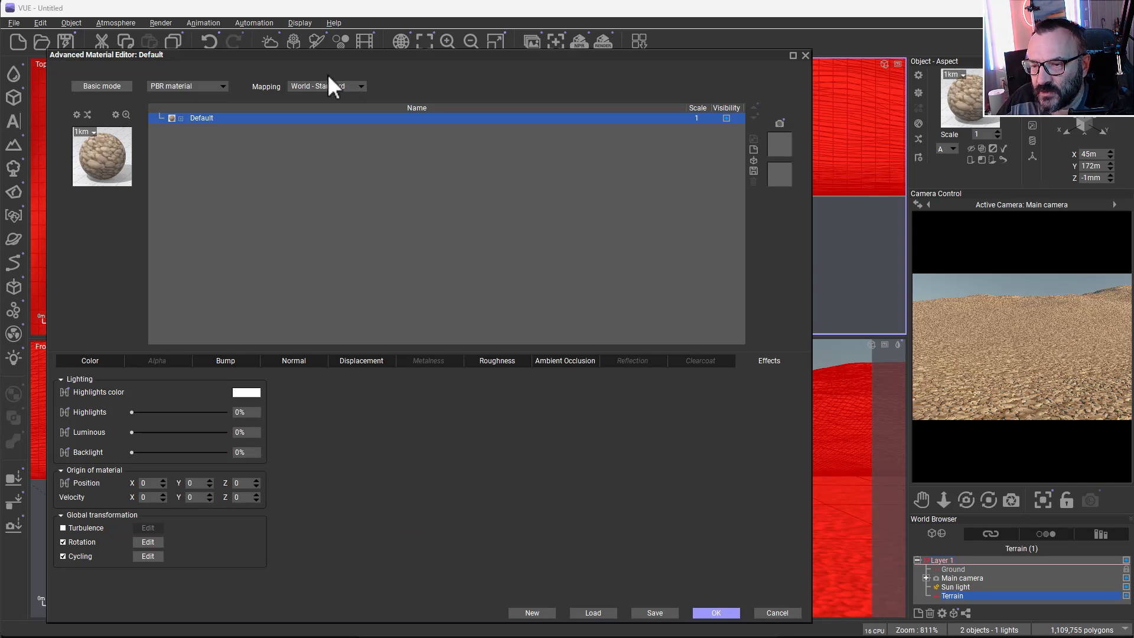
# Step: Compare a larger scale for the terrain material in the camera preview and set the scale to 1.5
pyautogui.moveTo(710, 115); pyautogui.dragTo(708, 263)
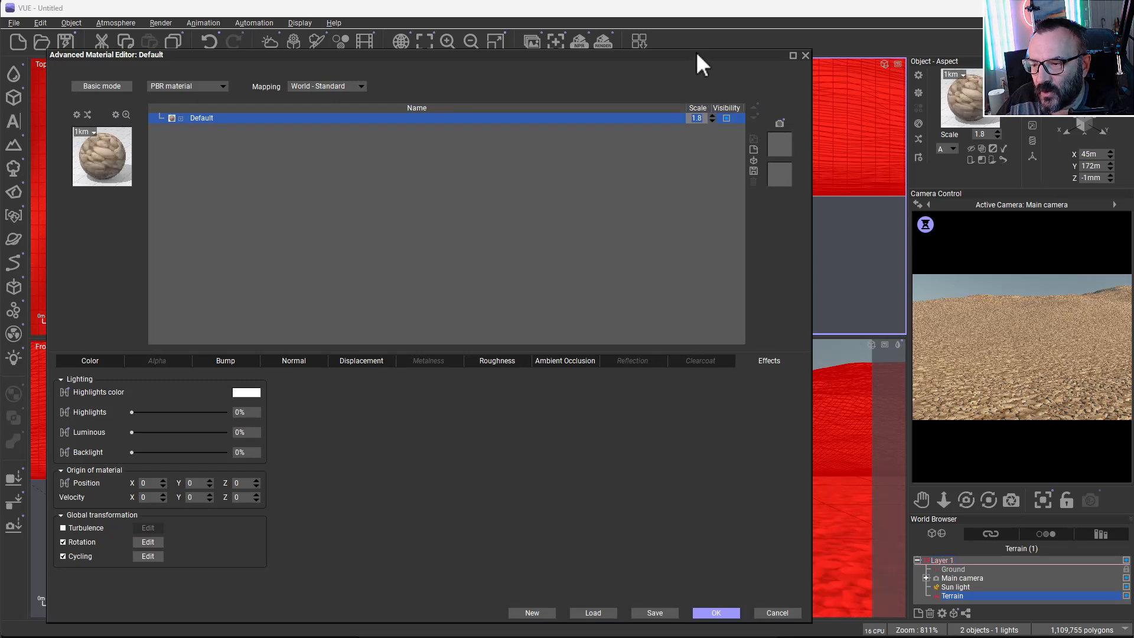
pyautogui.moveTo(704, 55); pyautogui.dragTo(618, 55)
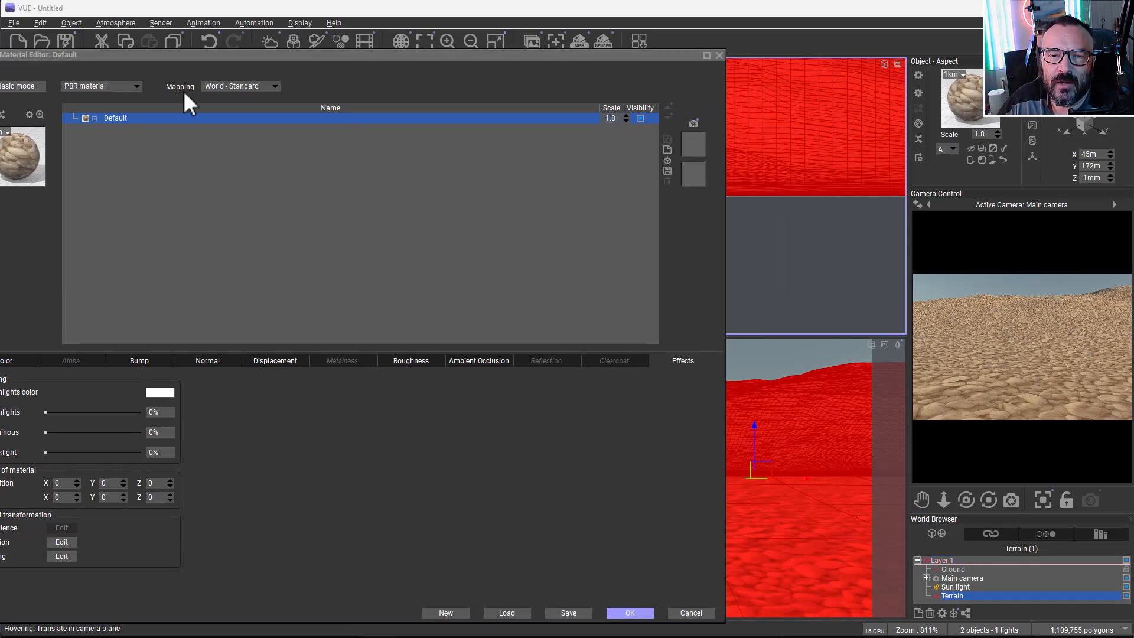
pyautogui.moveTo(470, 55); pyautogui.dragTo(557, 55)
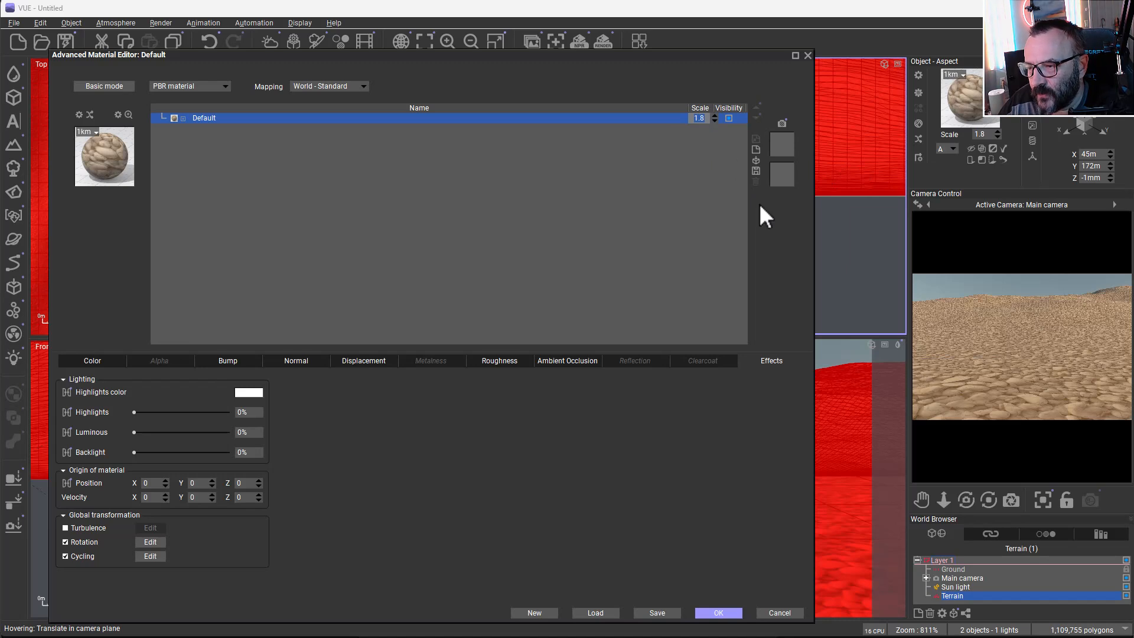
pyautogui.write('1.5')
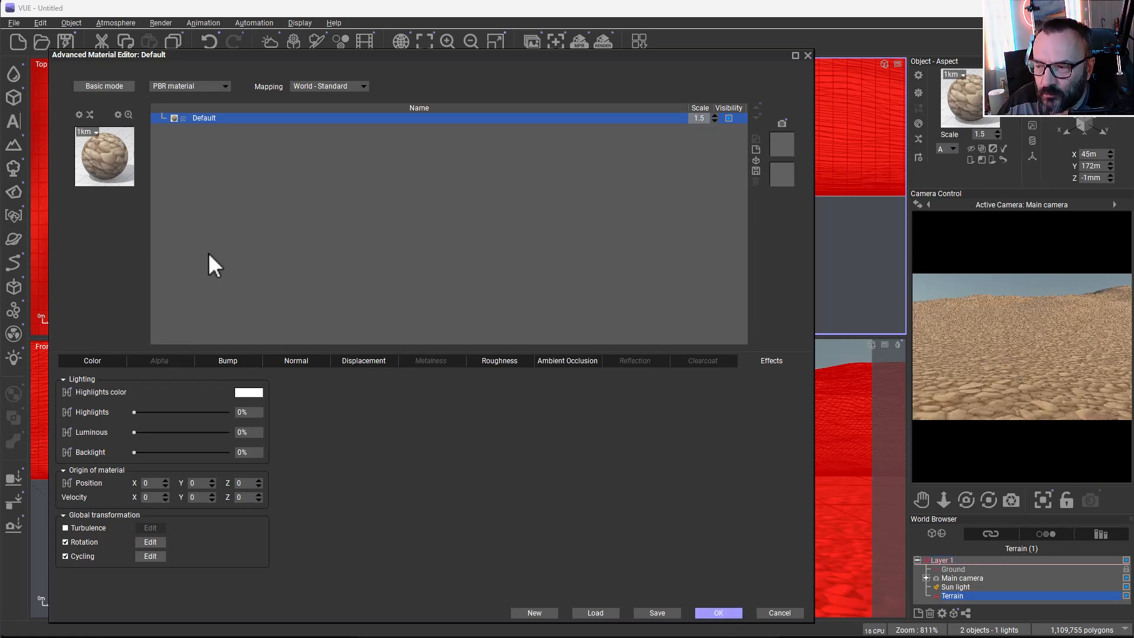
# Step: Add a new layer to the terrain material and change its type to EcoSystem/Particles
pyautogui.click(756, 148)
pyautogui.click(225, 84)
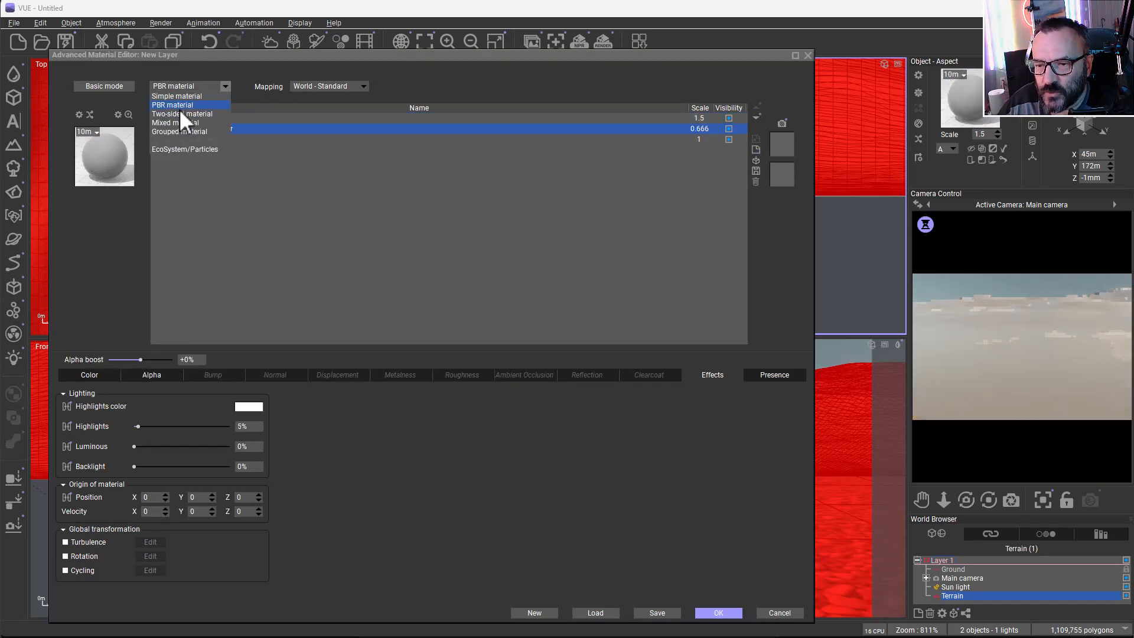
pyautogui.click(185, 148)
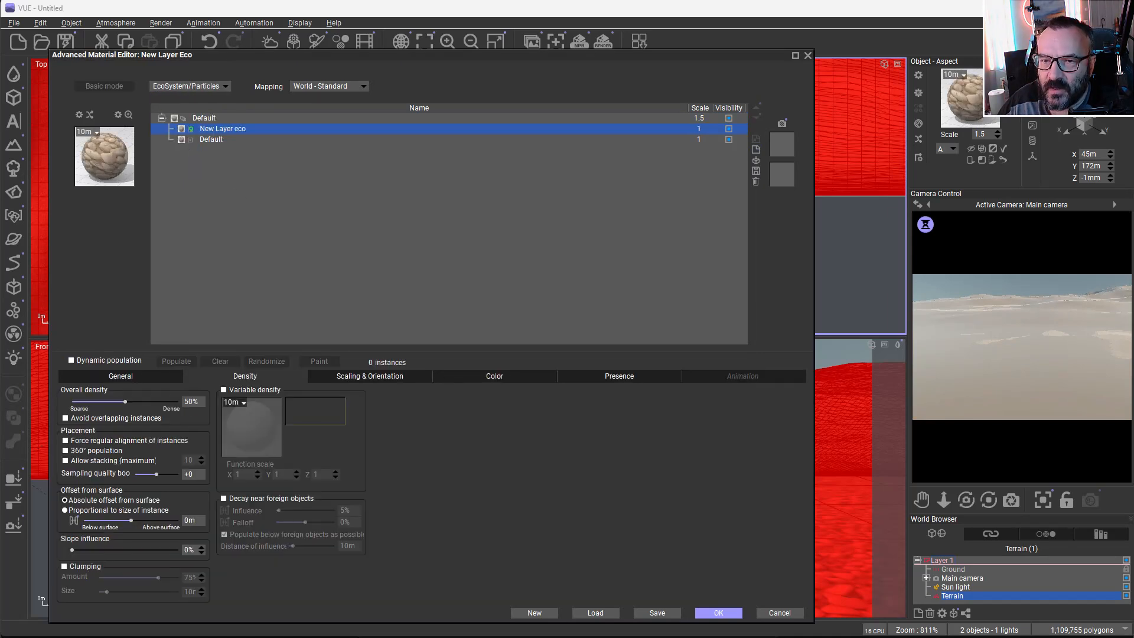
# Step: Add the smooth yellowish rock to the EcoSystem layer's population
pyautogui.click(142, 376)
pyautogui.click(215, 589)
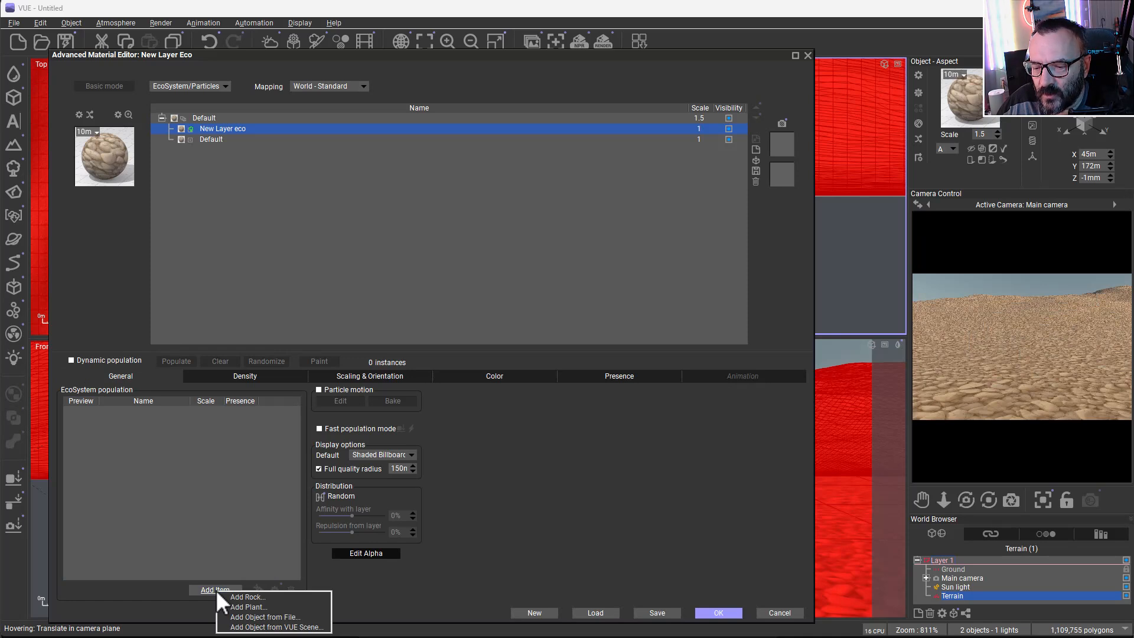
pyautogui.click(282, 599)
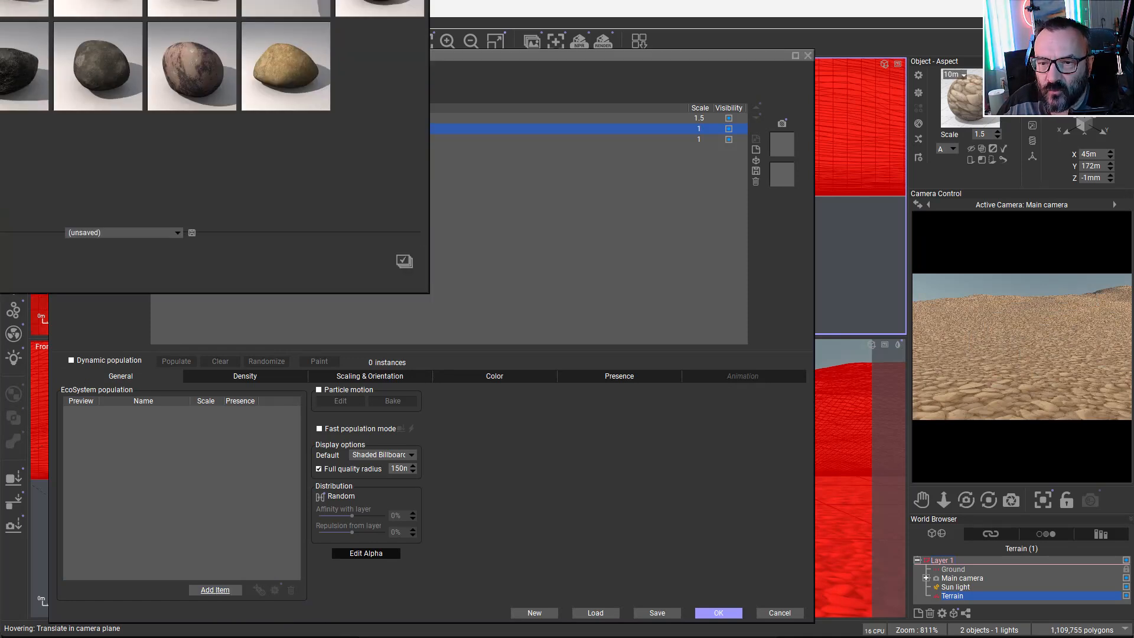
pyautogui.doubleClick(284, 77)
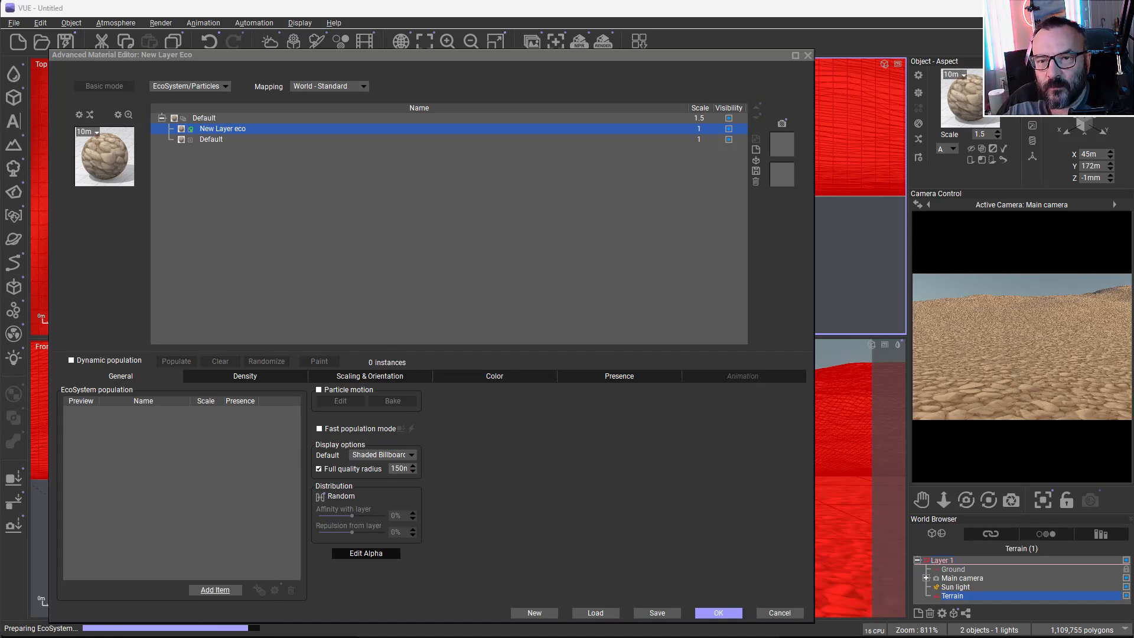
# Step: Set the EcoSystem layer's absolute offset from surface to -10 cm and its overall density to 8%, and populate the terrain
pyautogui.click(231, 376)
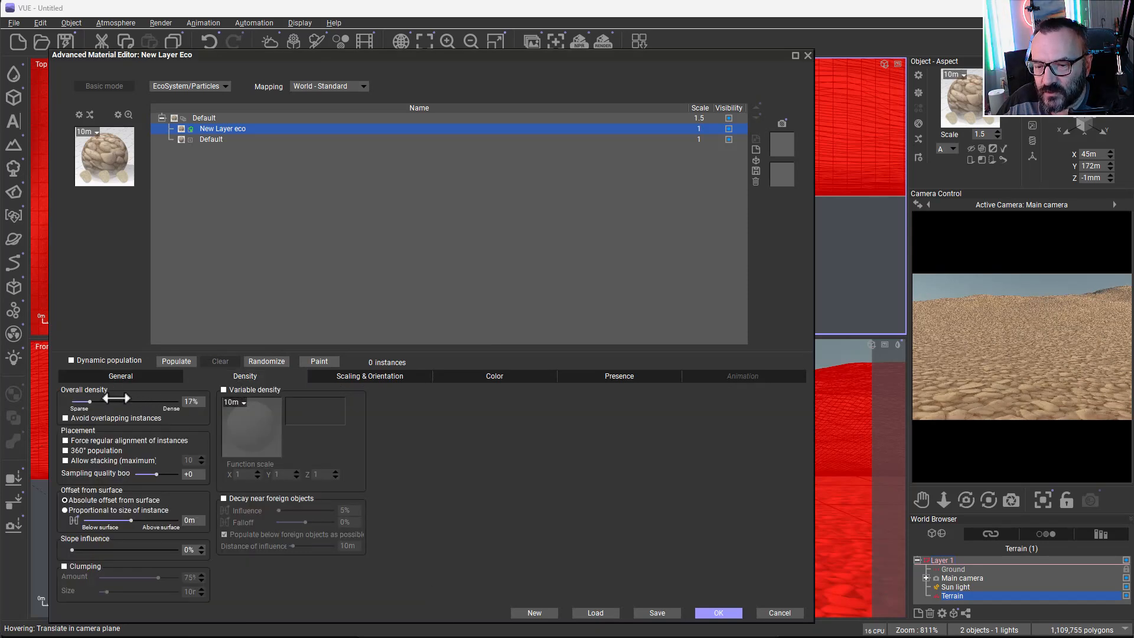
pyautogui.click(342, 378)
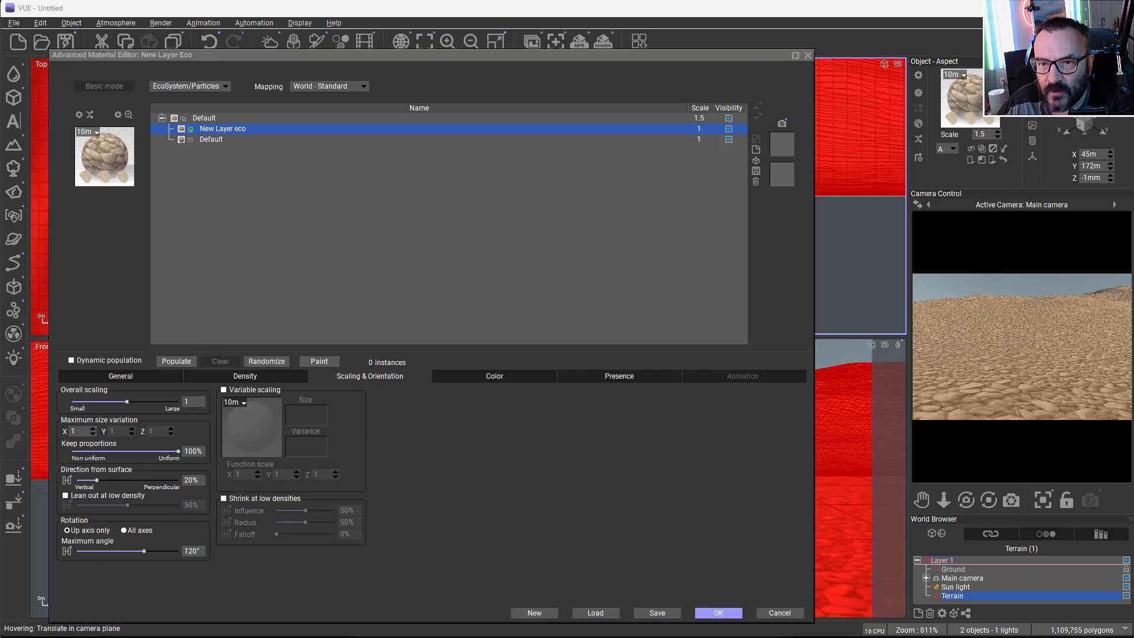
pyautogui.click(245, 376)
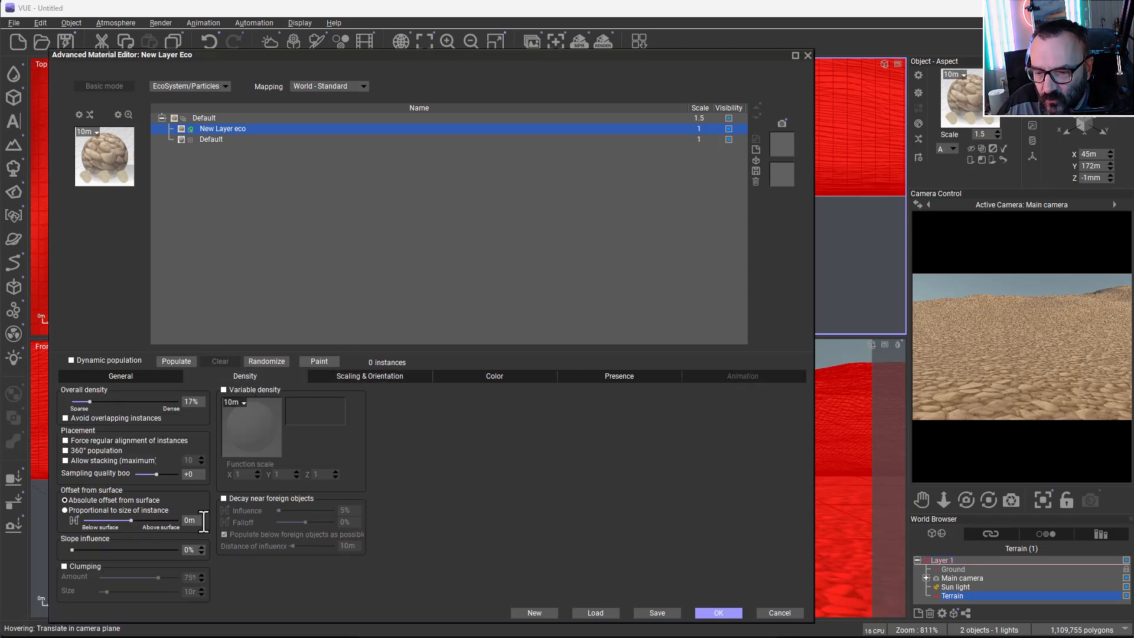
pyautogui.click(203, 521)
pyautogui.write('-')
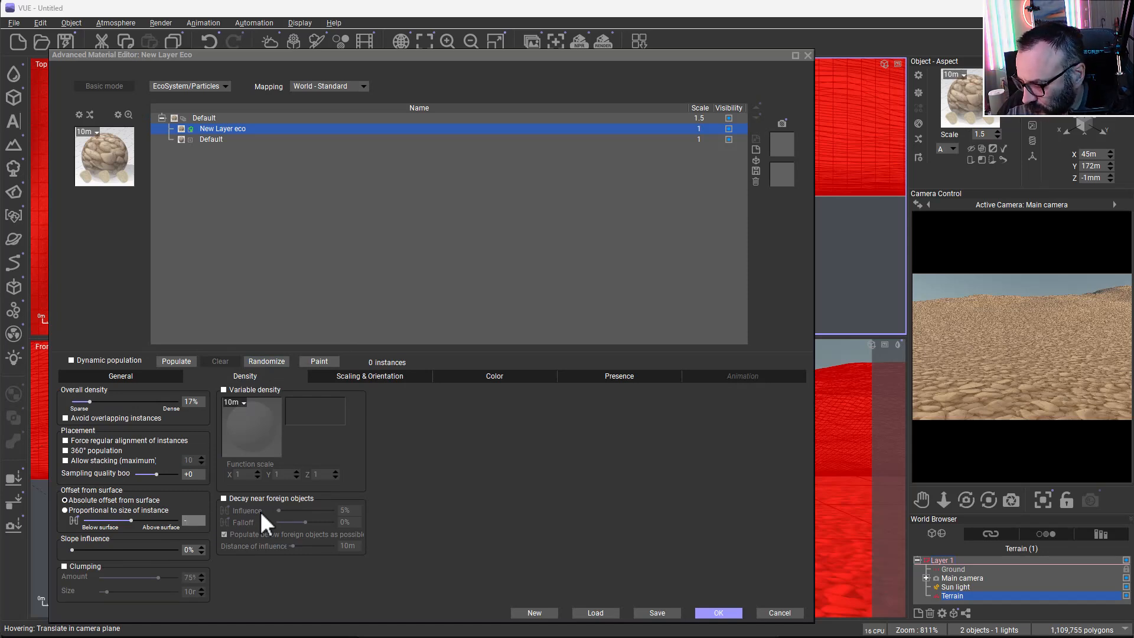
pyautogui.write('10cm')
pyautogui.press('Return')
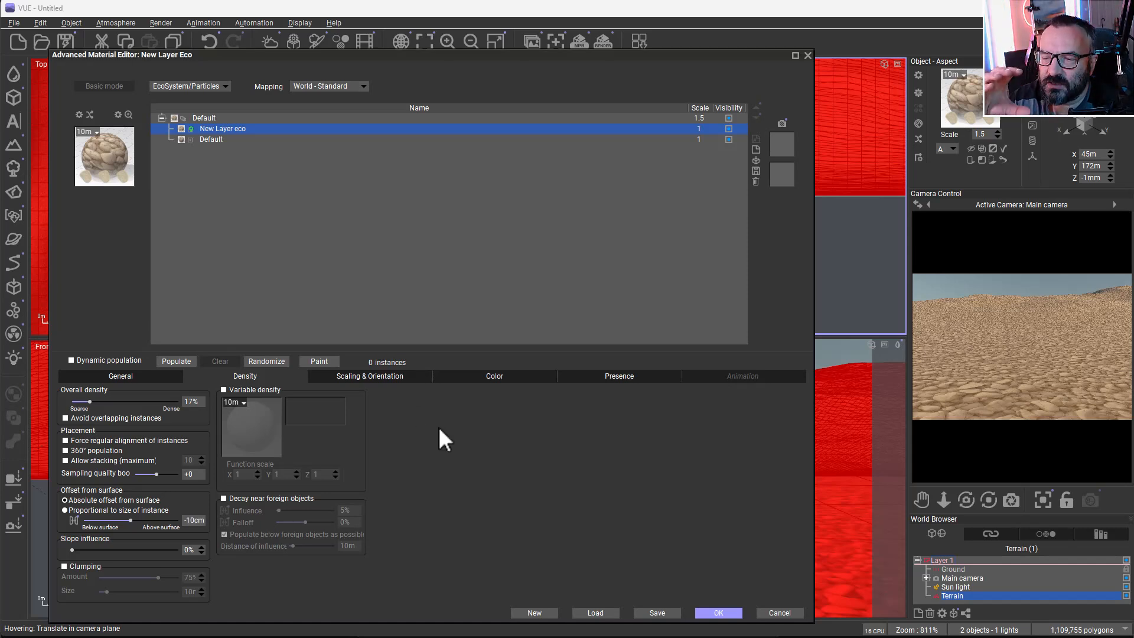
pyautogui.moveTo(117, 403); pyautogui.dragTo(108, 402)
pyautogui.click(178, 362)
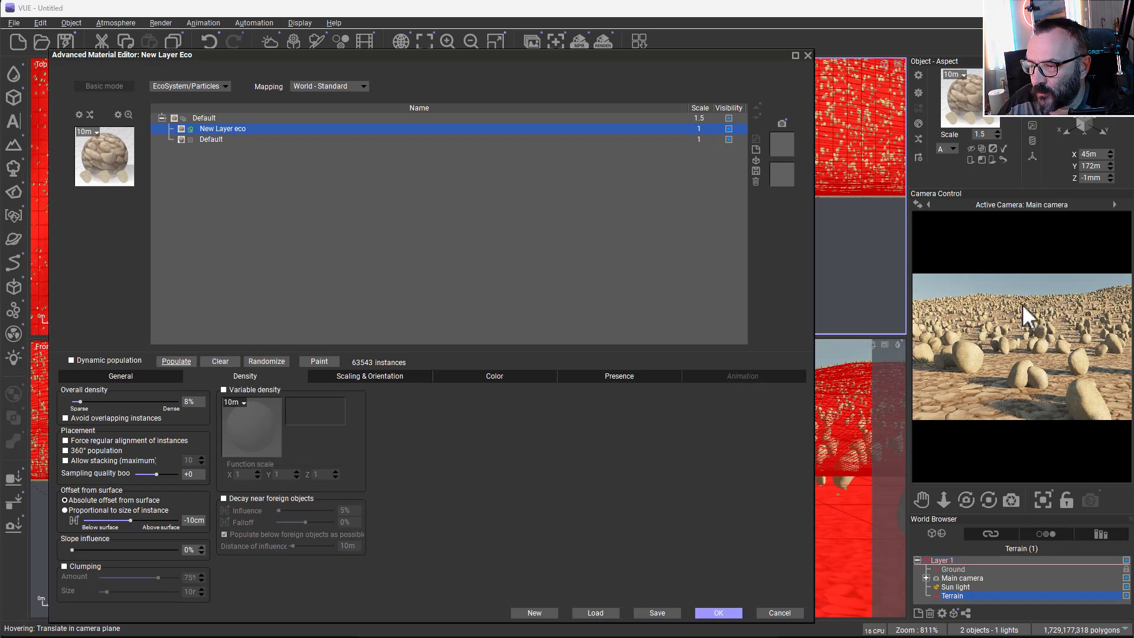
# Step: Set the rocks' absolute offset from surface to -30 cm and repopulate the EcoSystem
pyautogui.click(190, 520)
pyautogui.press('BackSpace')
pyautogui.write('3')
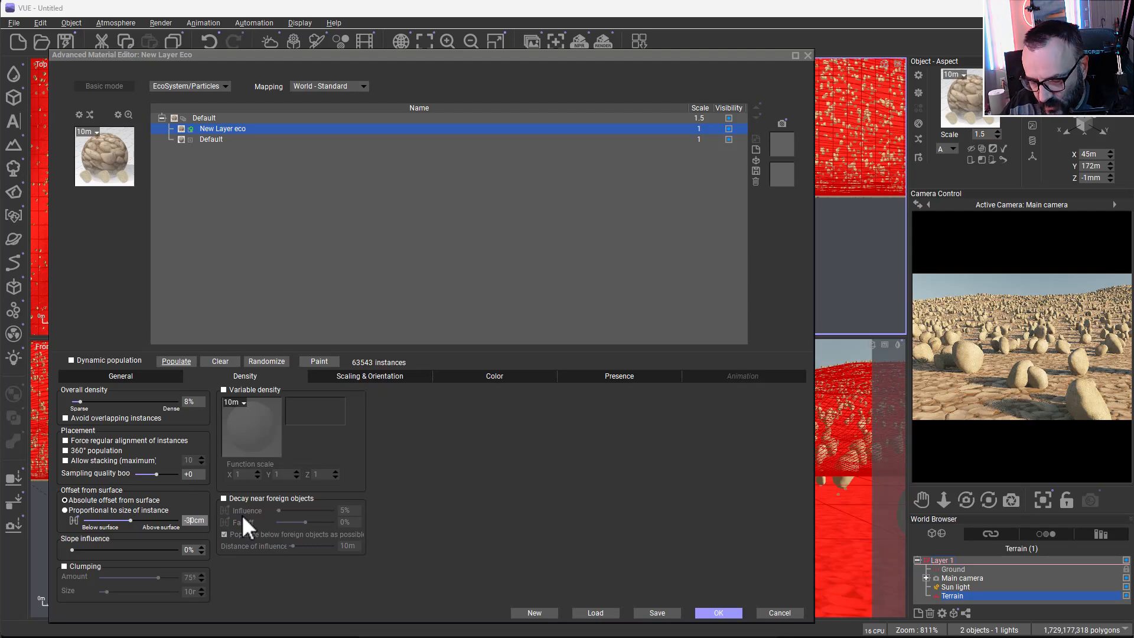
pyautogui.click(167, 361)
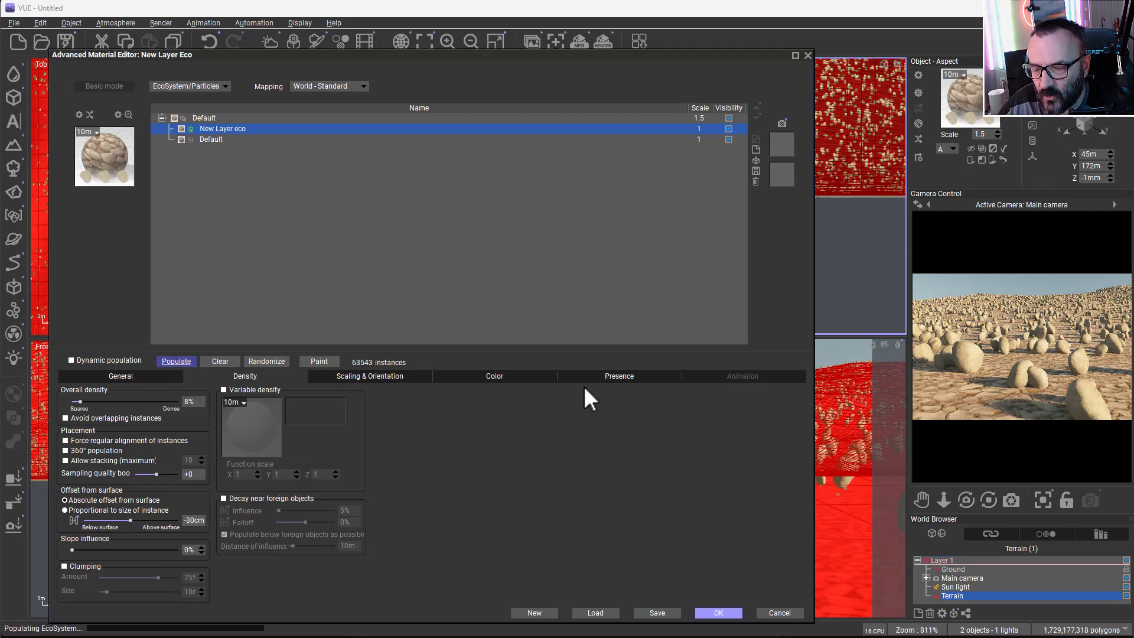
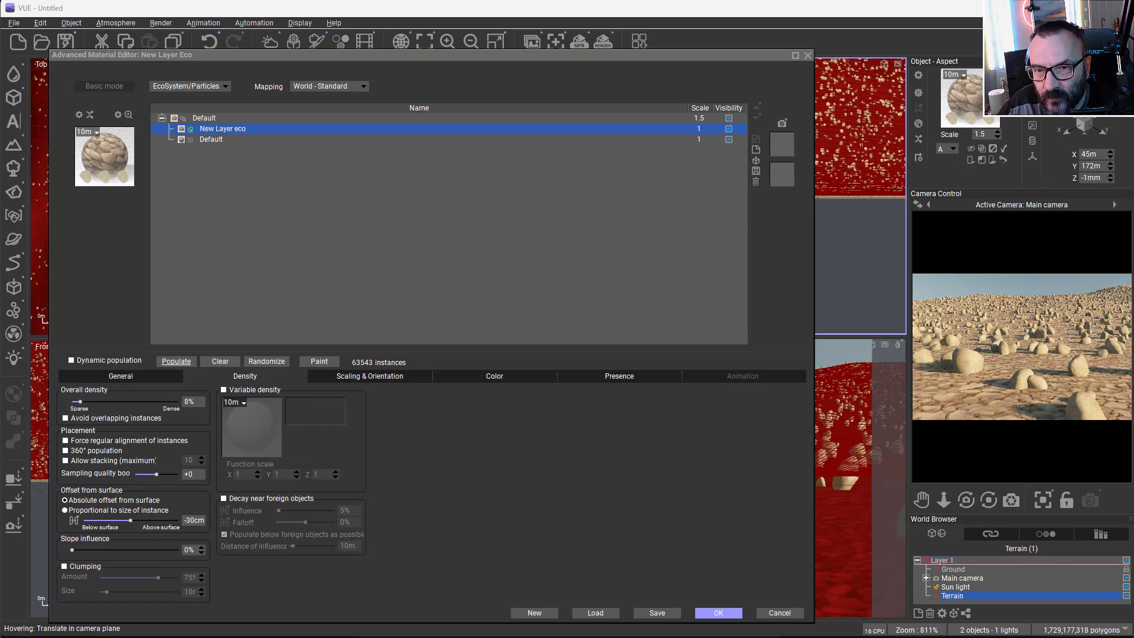
# Step: Allow stacking up to 10 instances with a sampling quality boost of +1, repopulate the EcoSystem and apply the material
pyautogui.click(95, 461)
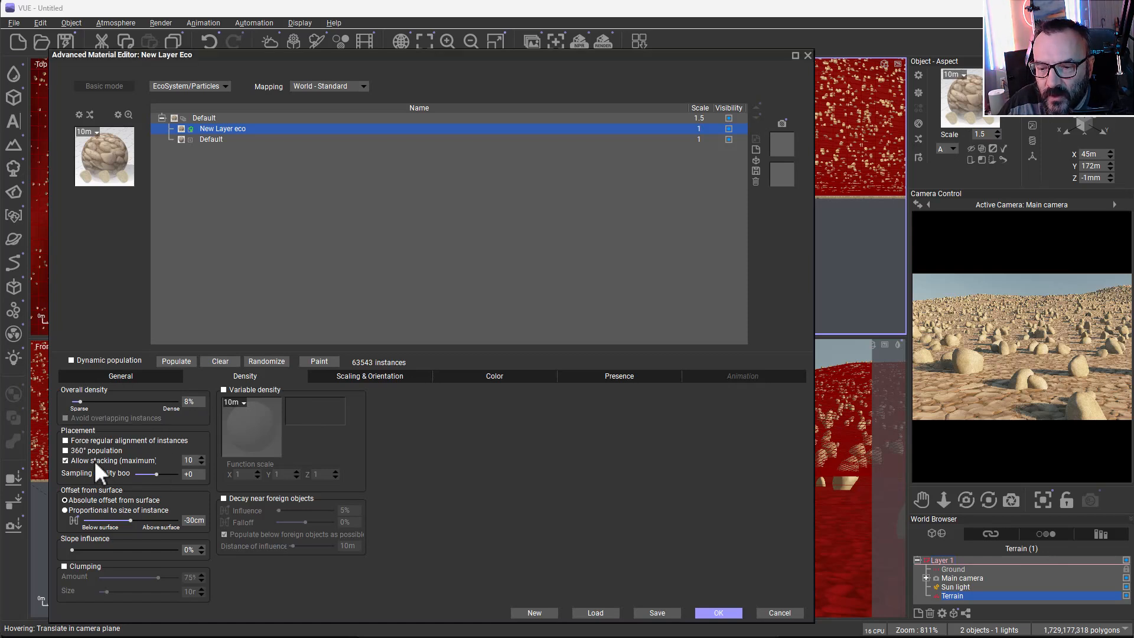
pyautogui.click(171, 356)
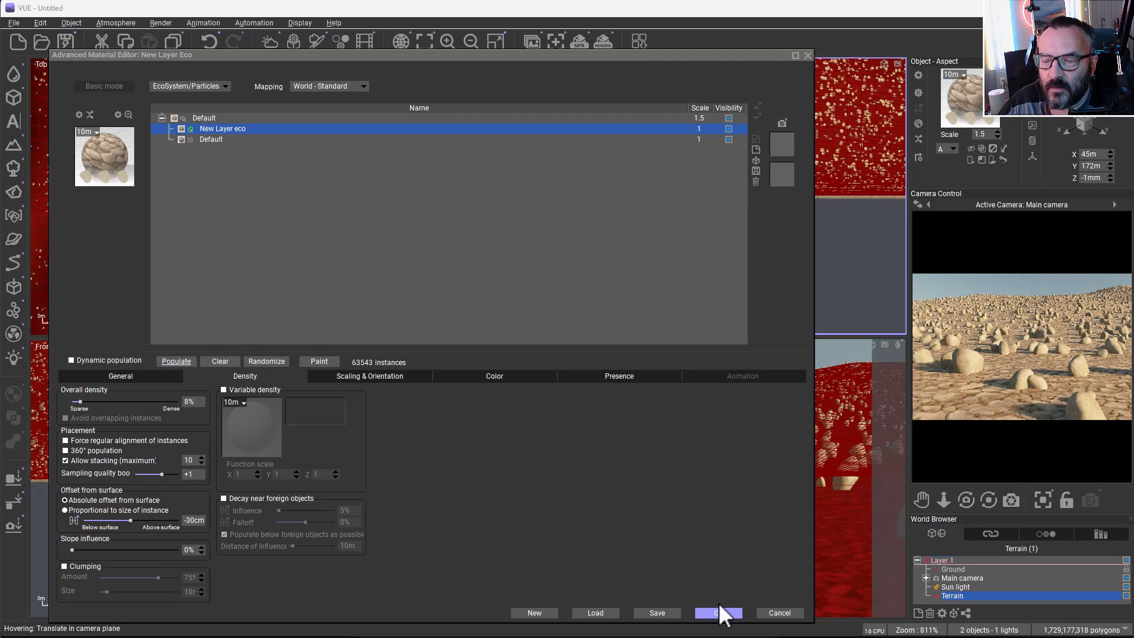
pyautogui.click(718, 612)
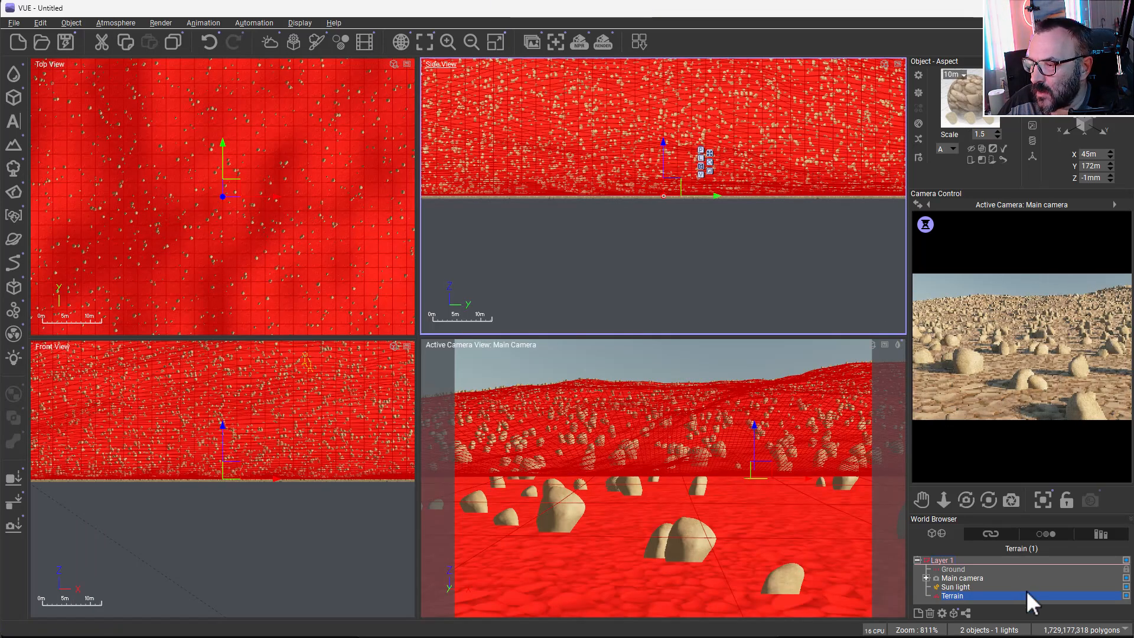
# Step: Move the main camera back from the terrain to about -39 m in Y and 2.53 m in Z
pyautogui.click(971, 578)
pyautogui.moveTo(676, 185); pyautogui.dragTo(616, 190)
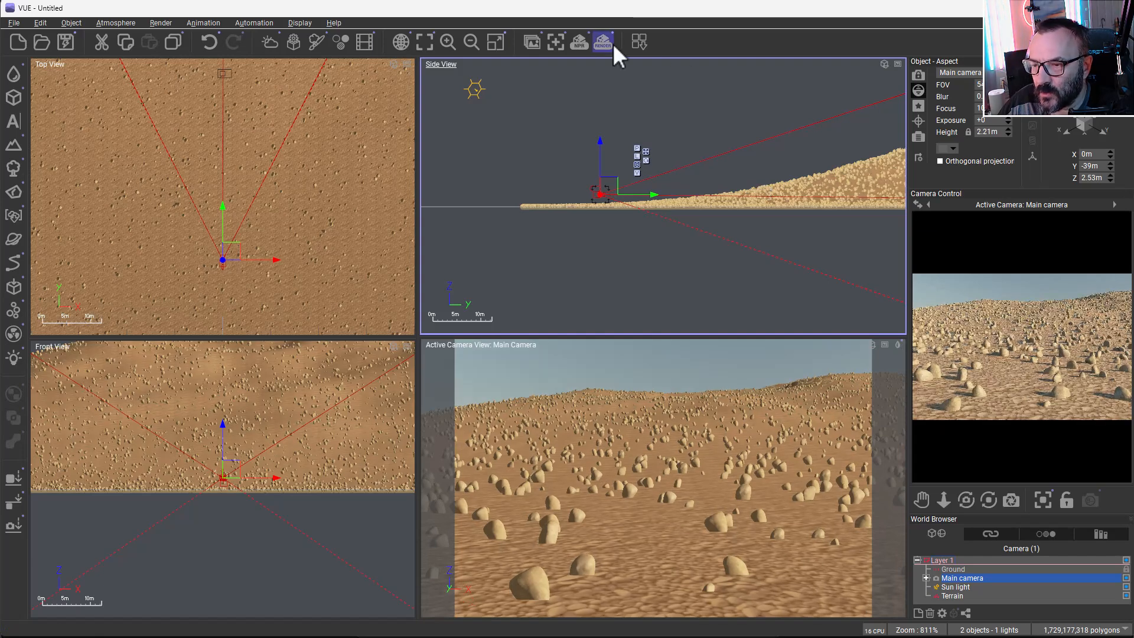
# Step: Reposition the sun light to about X 66.6 m, Y -51 m and Z 19.9 m
pyautogui.click(960, 586)
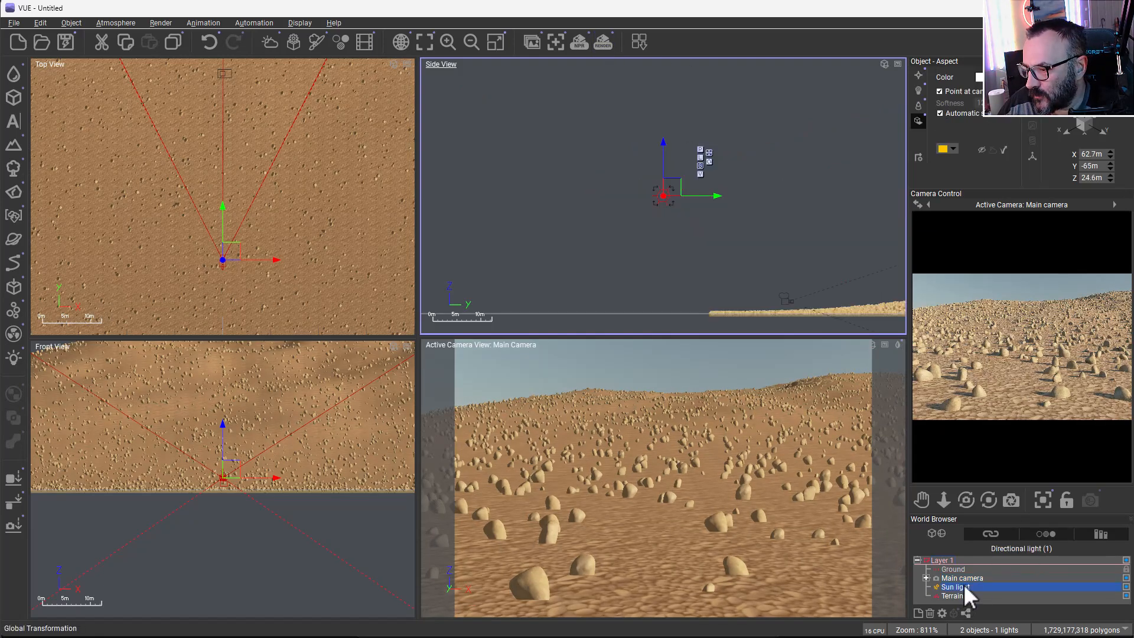
pyautogui.moveTo(230, 243); pyautogui.dragTo(259, 172)
pyautogui.moveTo(701, 189); pyautogui.dragTo(704, 211)
# Step: Enable auto-exposure in the main camera's advanced options and accept them
pyautogui.doubleClick(979, 577)
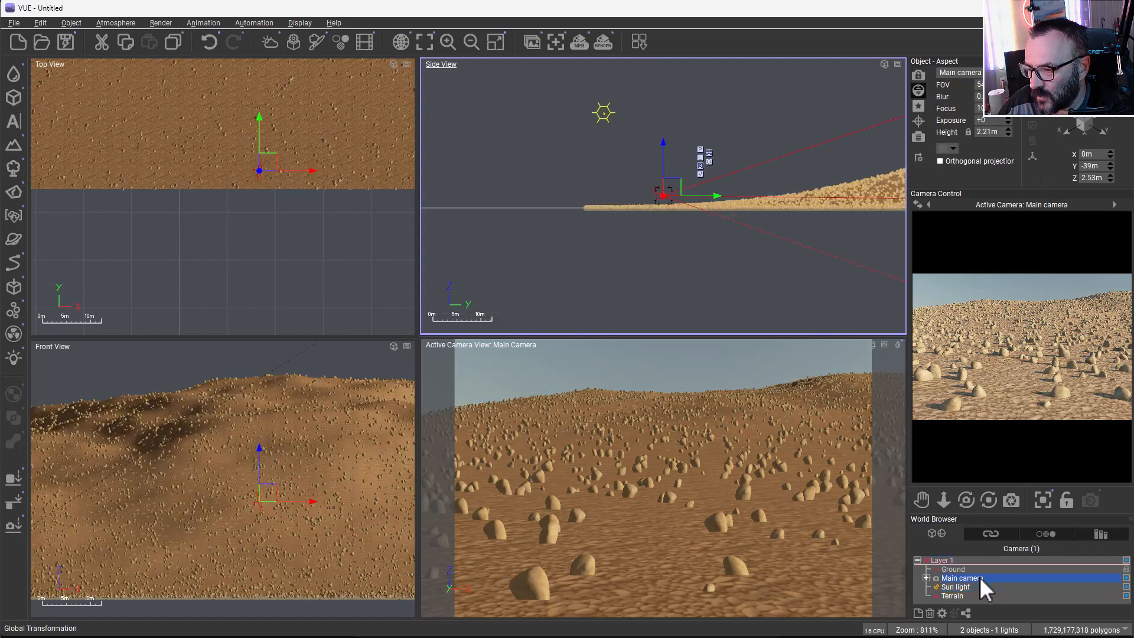
pyautogui.click(471, 183)
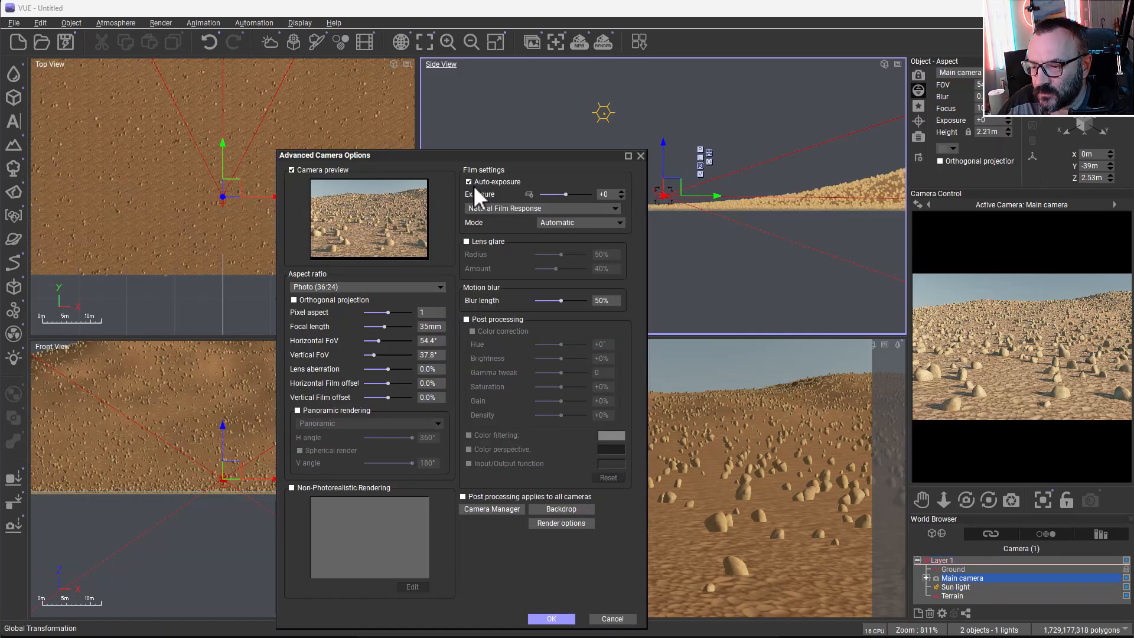
pyautogui.click(555, 621)
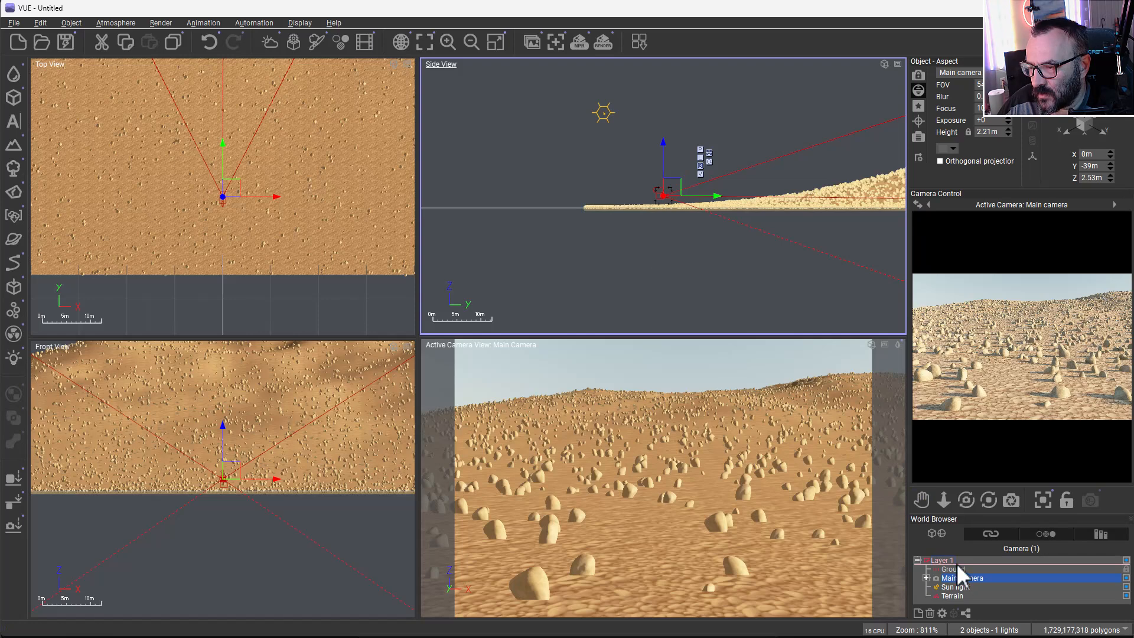
# Step: Lower the sun light to about Z 17.7 m, render the scene and close the finished render
pyautogui.click(957, 587)
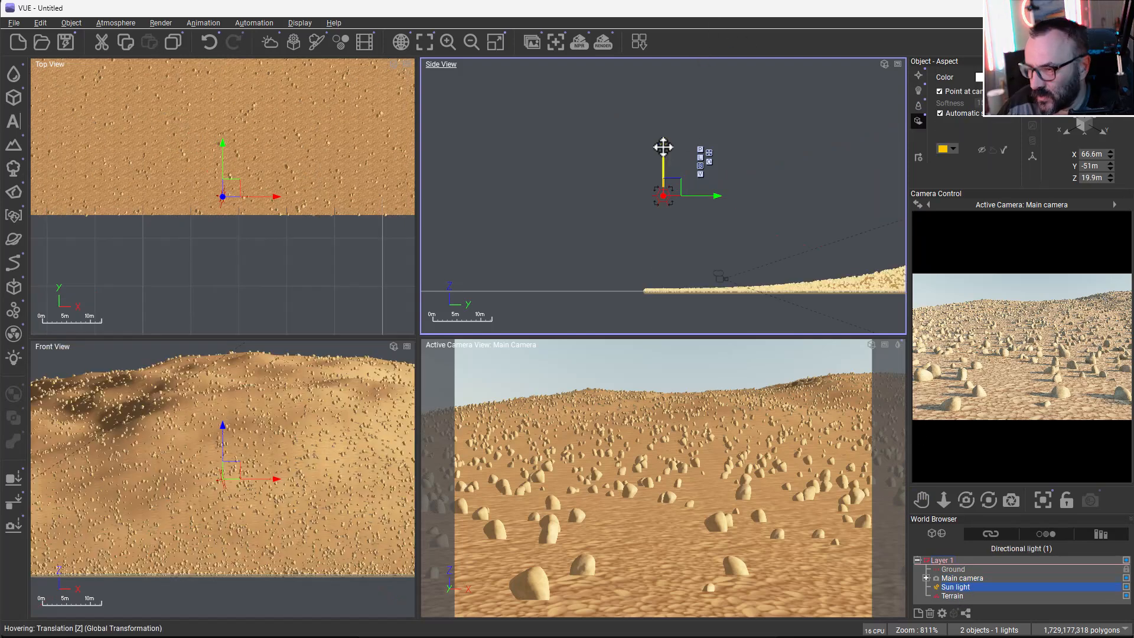
pyautogui.moveTo(662, 147); pyautogui.dragTo(663, 157)
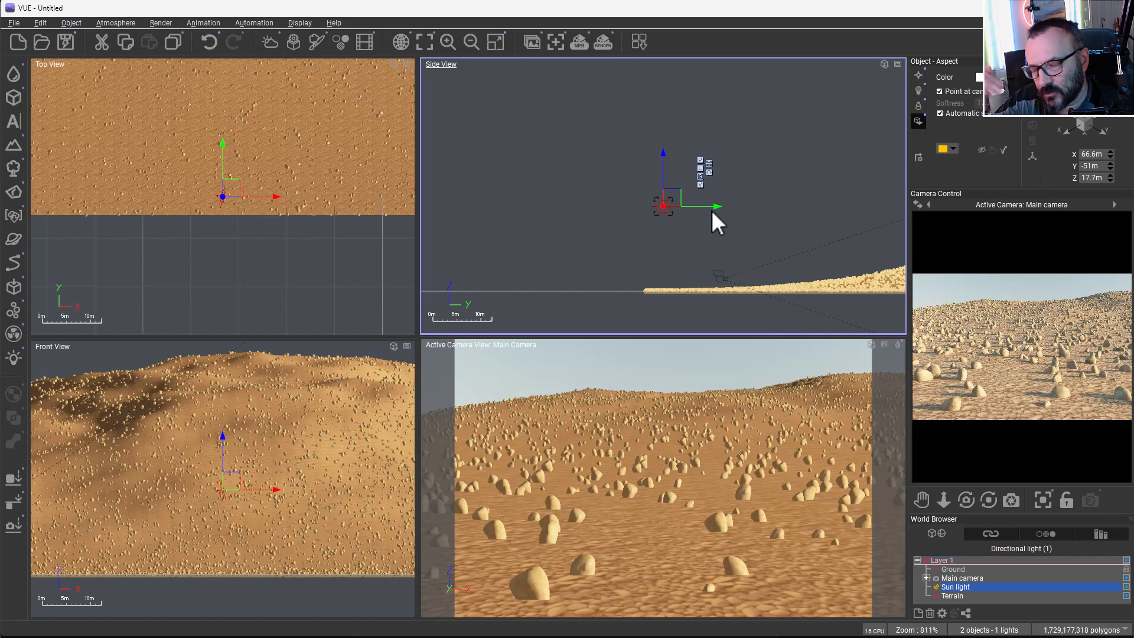
pyautogui.click(599, 42)
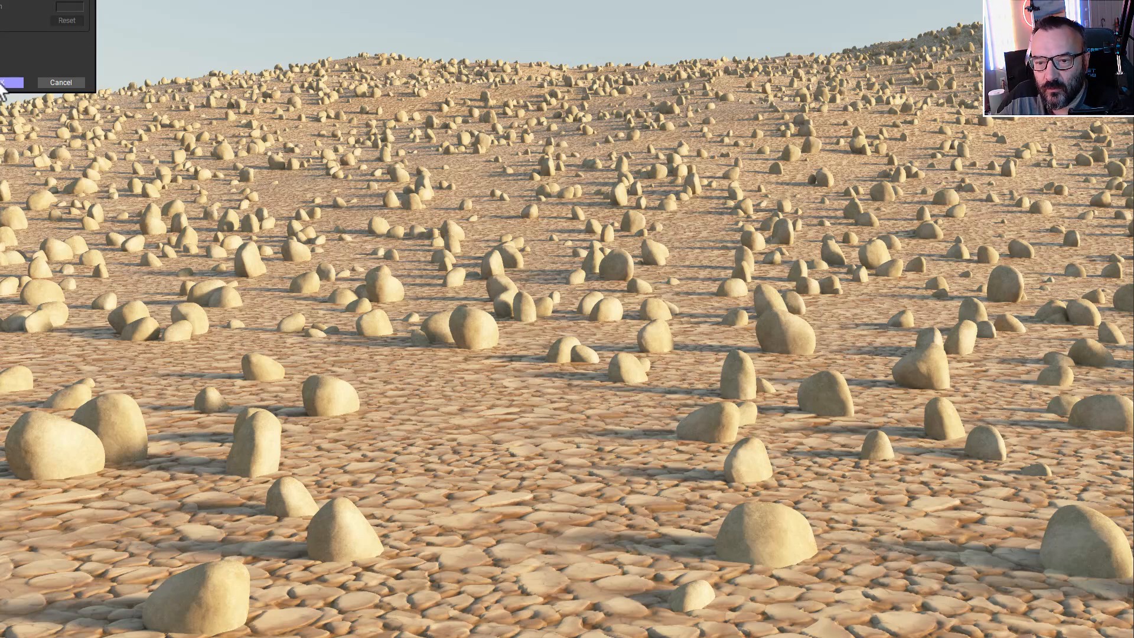
pyautogui.click(4, 85)
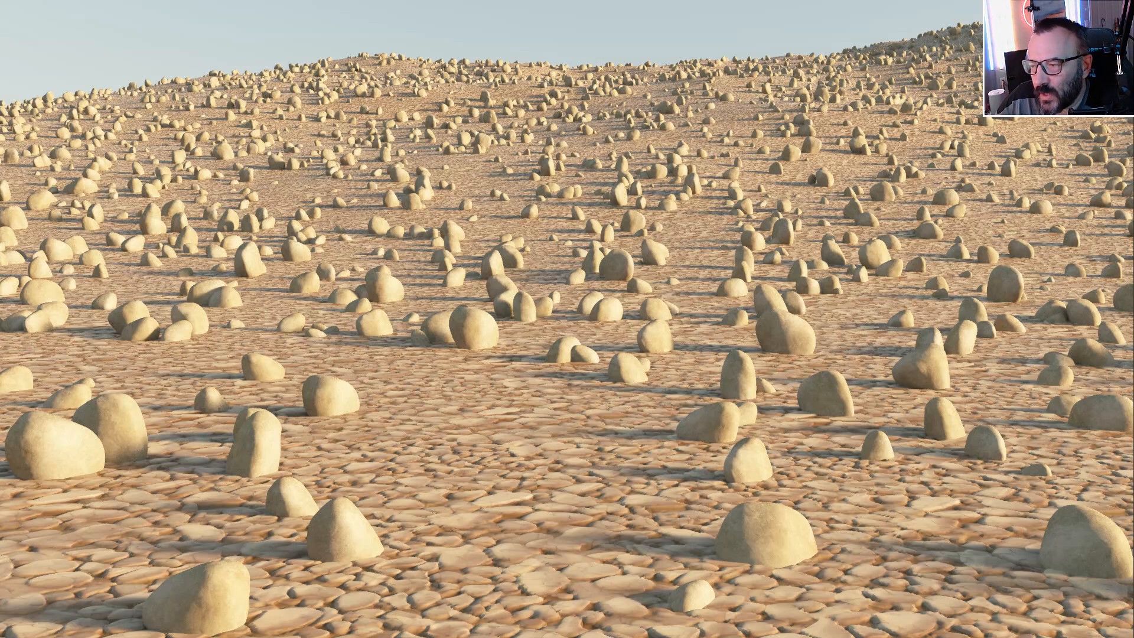
pyautogui.press('Escape')
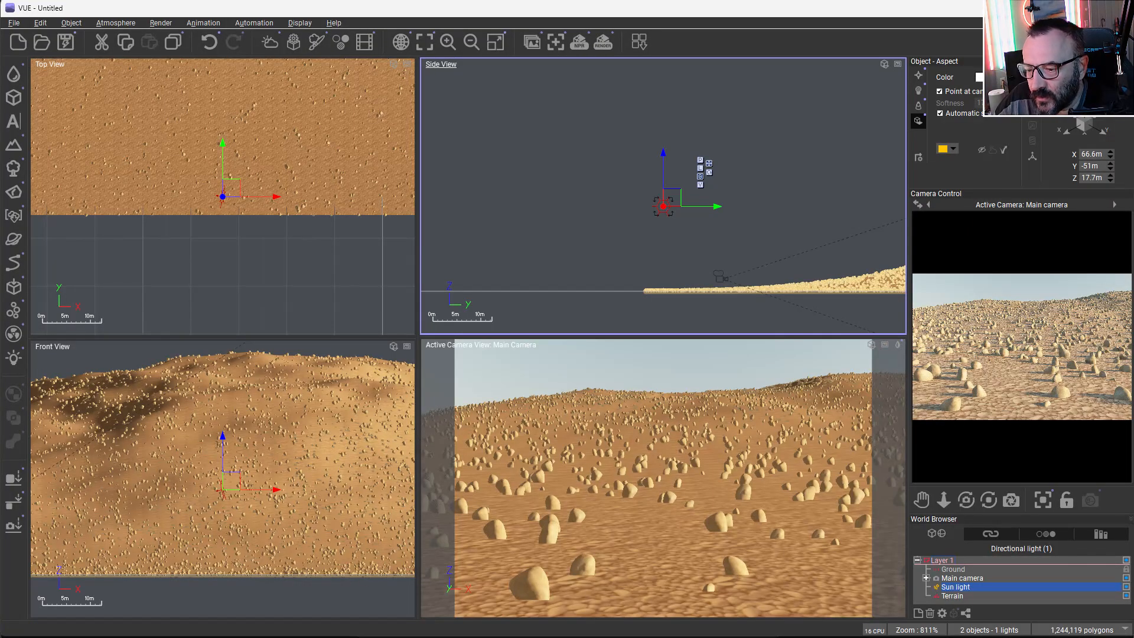
# Step: Add a cube and move it in front of the main camera at about X 2.29 m, Y -17 m
pyautogui.click(12, 99)
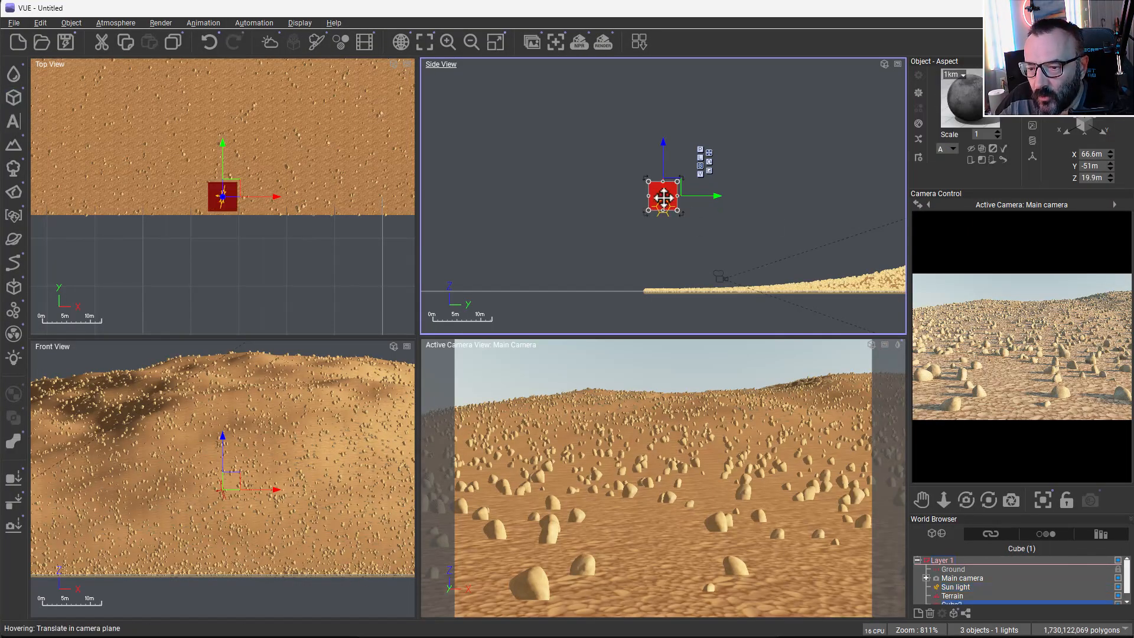
pyautogui.moveTo(672, 187); pyautogui.dragTo(813, 259)
pyautogui.moveTo(314, 258); pyautogui.dragTo(334, 347)
pyautogui.moveTo(244, 141); pyautogui.dragTo(145, 162)
pyautogui.scroll(-7, 145, 161)
pyautogui.scroll(3, 145, 163)
pyautogui.moveTo(174, 238); pyautogui.dragTo(299, 295)
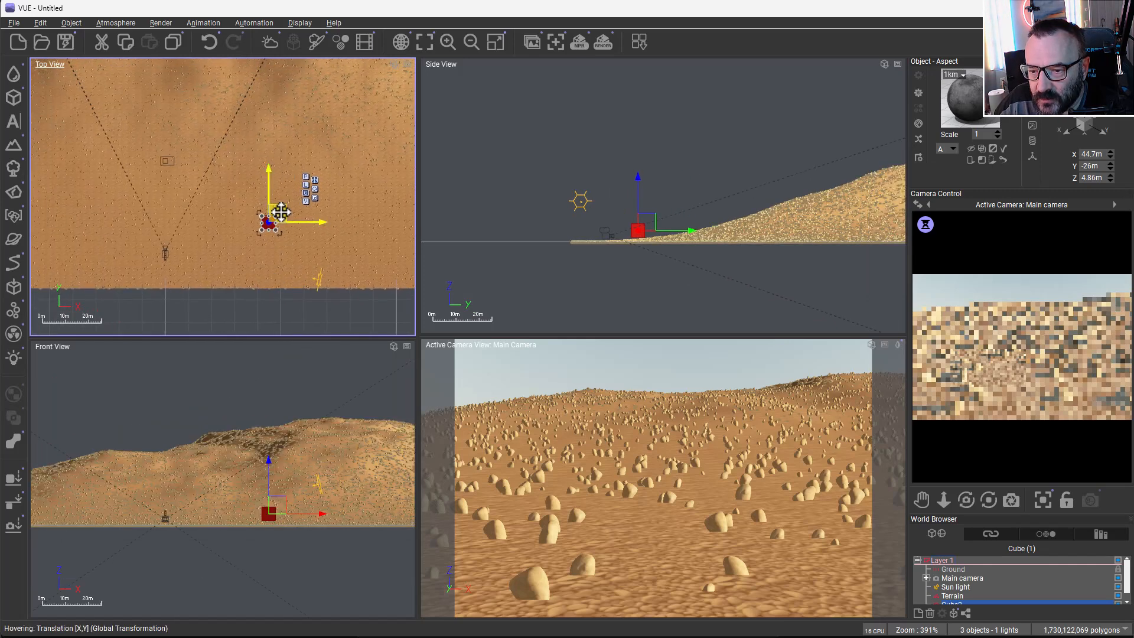
pyautogui.moveTo(281, 212); pyautogui.dragTo(183, 188)
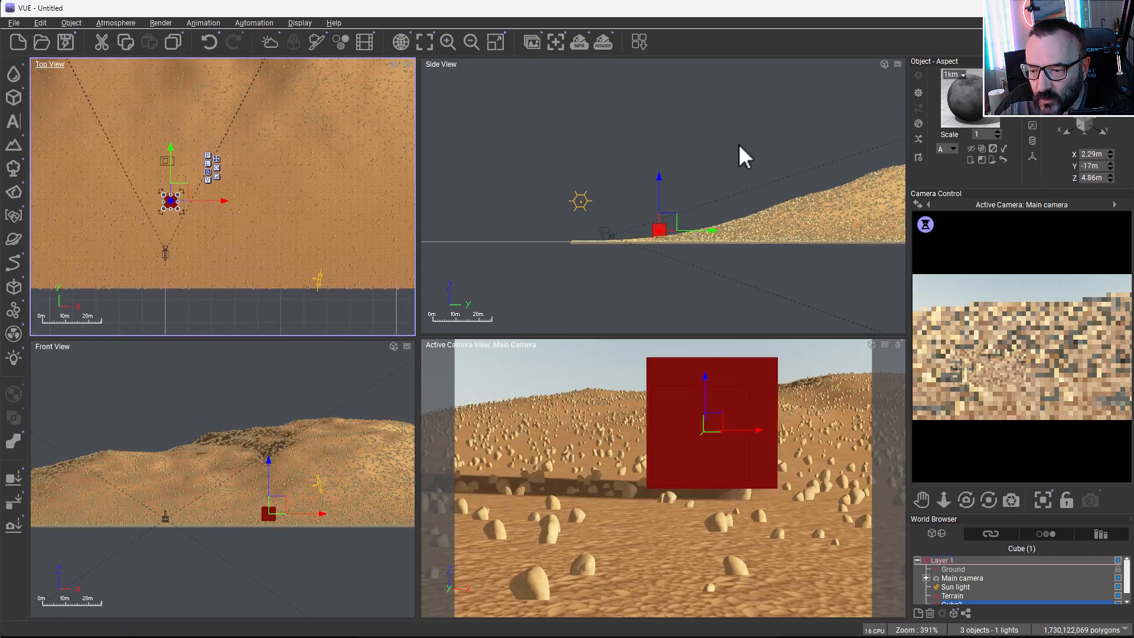
# Step: Rotate the raised cube so two of its sides face the camera, and drop it onto the terrain
pyautogui.moveTo(671, 217); pyautogui.dragTo(671, 208)
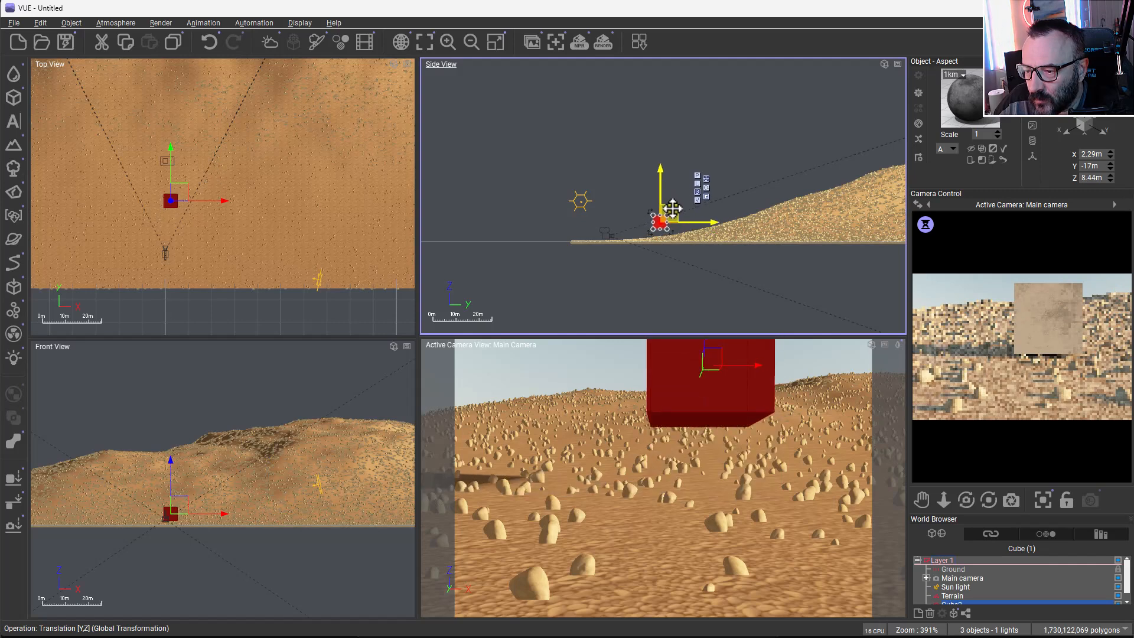
pyautogui.click(17, 480)
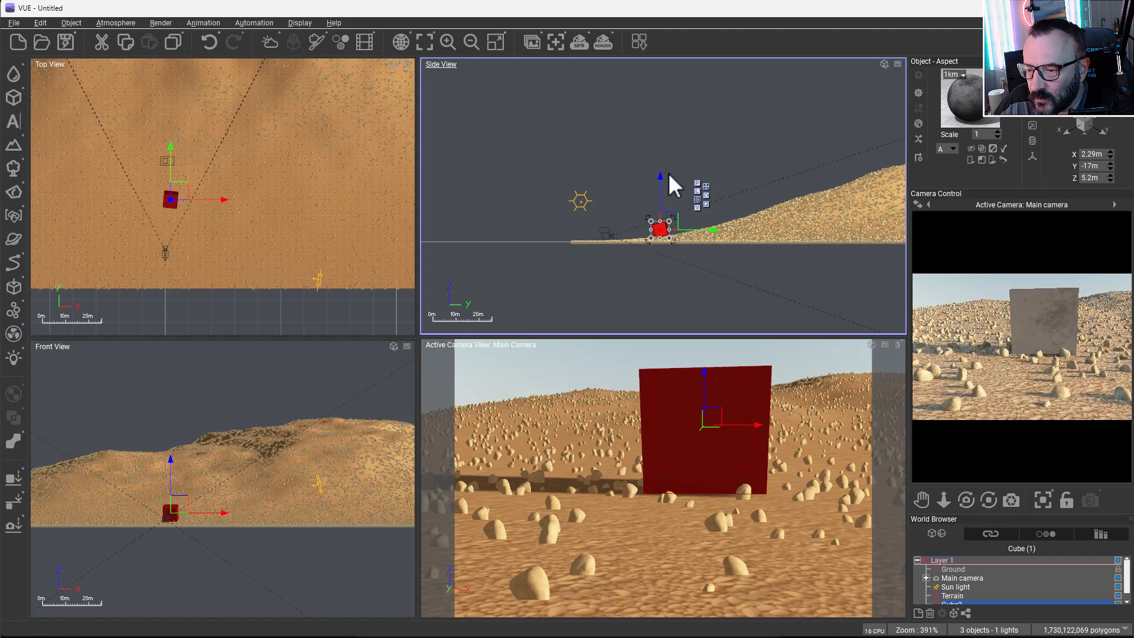
pyautogui.moveTo(660, 178); pyautogui.dragTo(662, 147)
pyautogui.moveTo(187, 204); pyautogui.dragTo(188, 211)
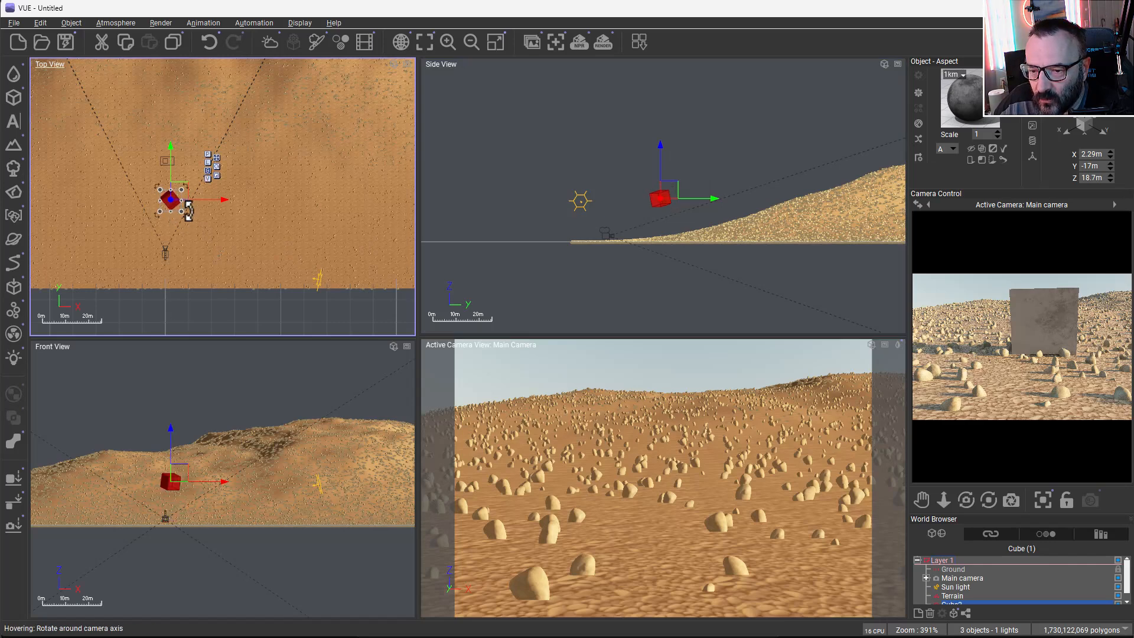
pyautogui.click(13, 477)
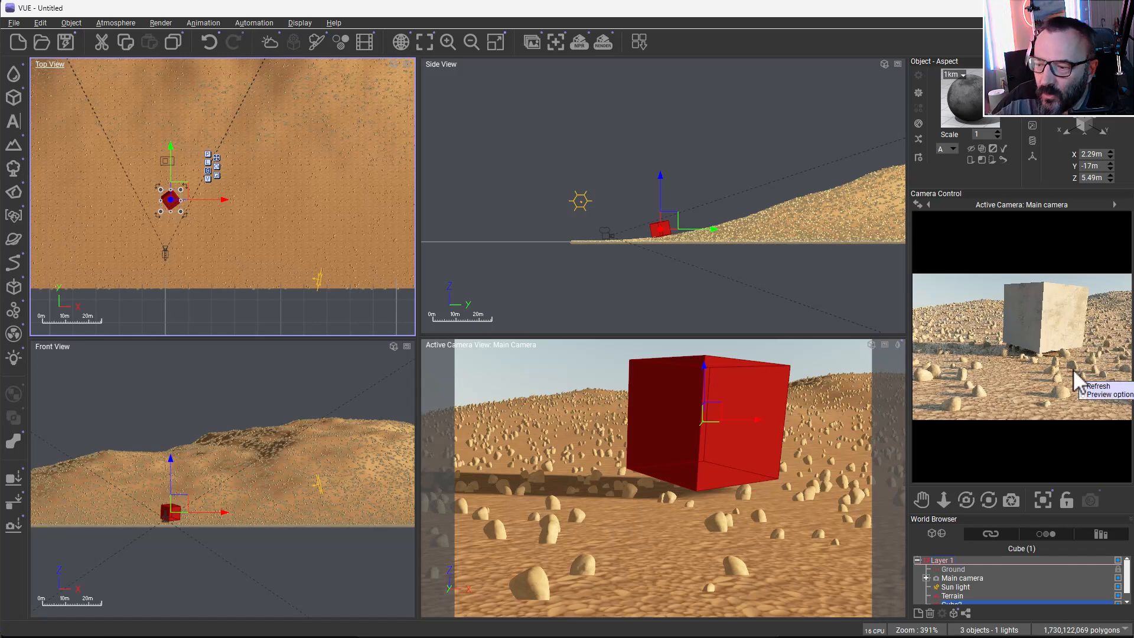
# Step: Change the cube's material type to PBR material and show its color settings
pyautogui.doubleClick(963, 101)
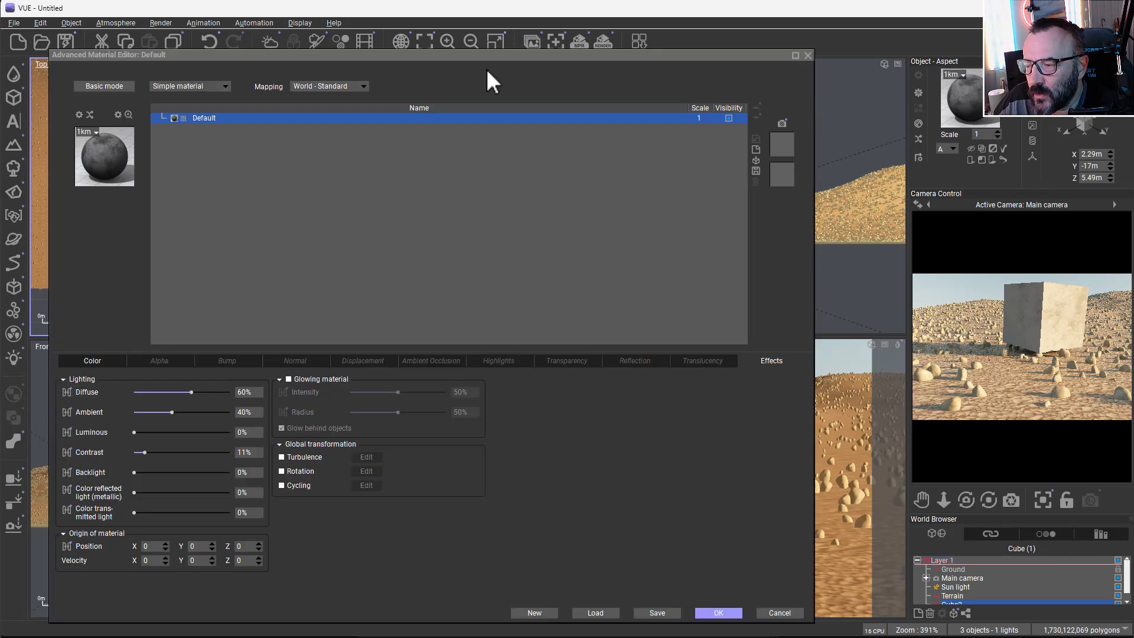
pyautogui.click(224, 83)
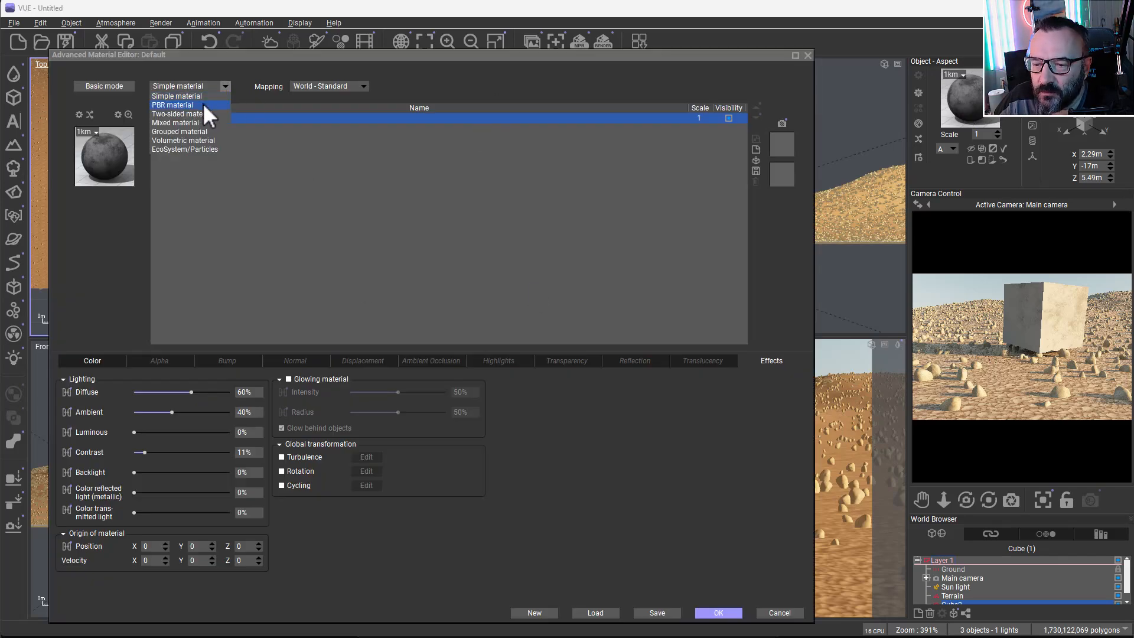
pyautogui.click(430, 238)
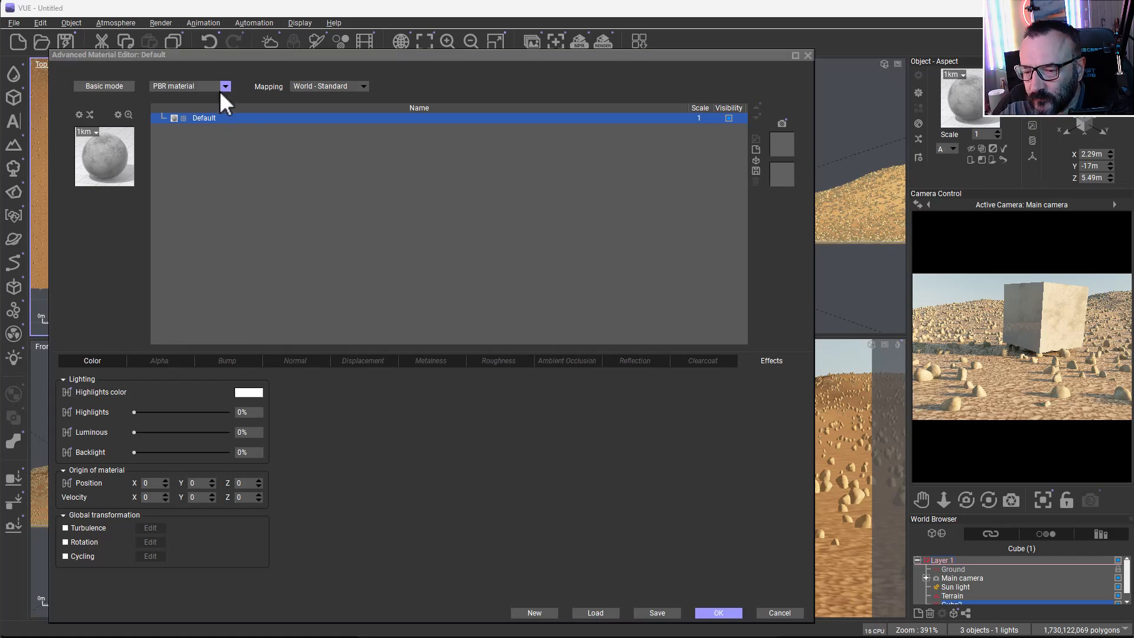
pyautogui.click(92, 359)
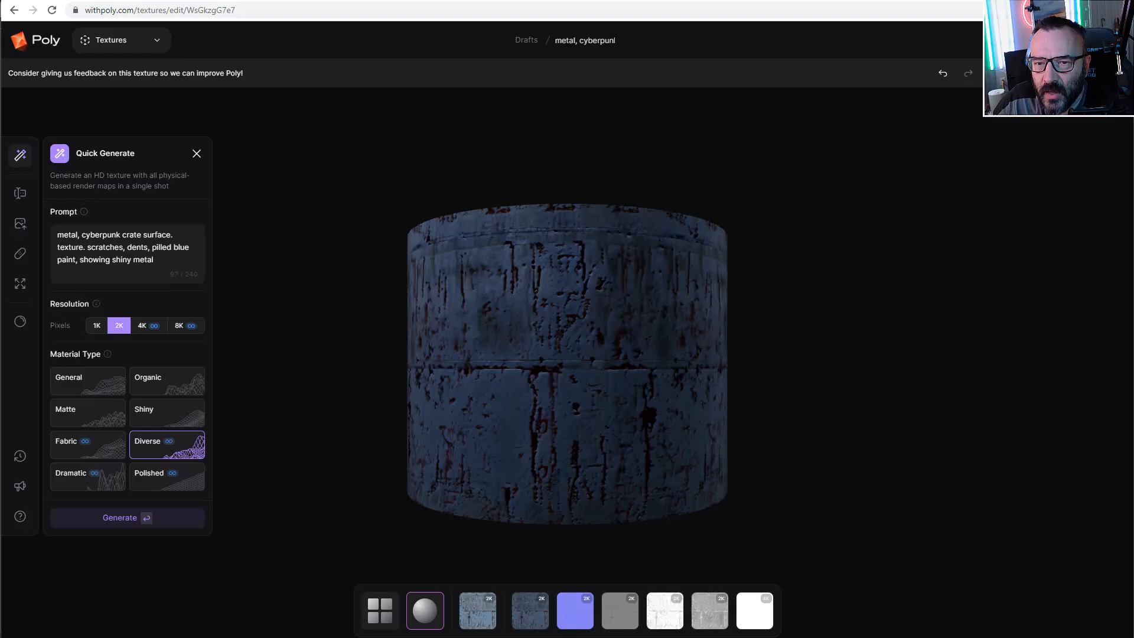
# Step: Switch to Poly, inspect the blue cyberpunk metal crate texture and its maps, and export it as a 32-bit EXR zip
pyautogui.moveTo(615, 387)
pyautogui.mouseDown()
pyautogui.moveTo(648, 299)
pyautogui.moveTo(655, 324)
pyautogui.moveTo(727, 370)
pyautogui.moveTo(607, 384)
pyautogui.mouseUp()
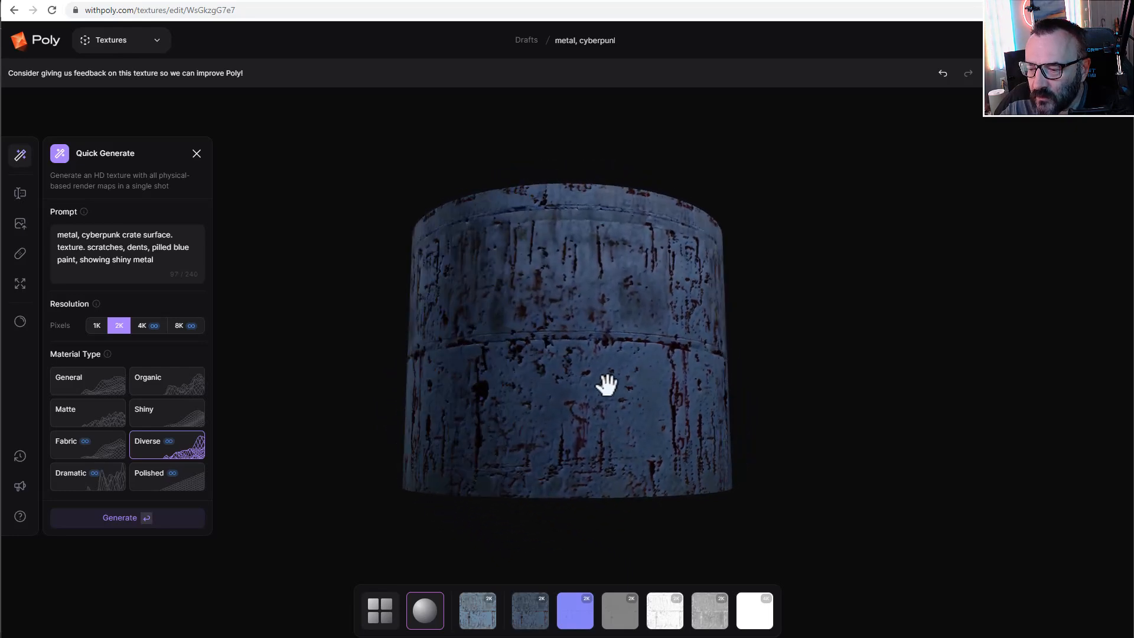
pyautogui.click(107, 256)
pyautogui.click(520, 320)
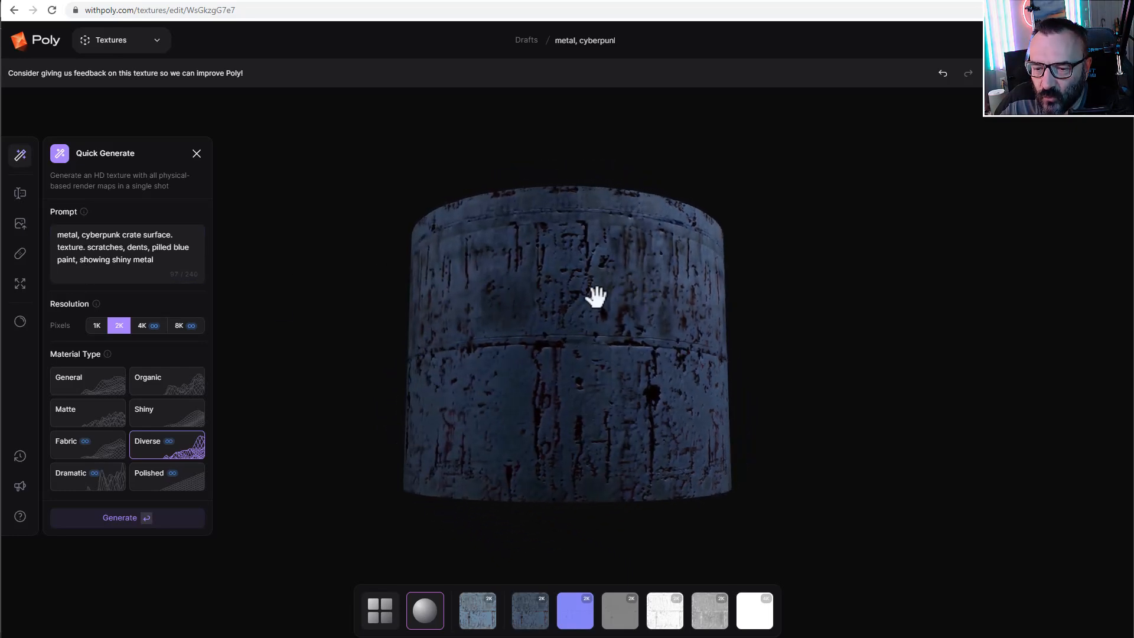
pyautogui.click(113, 243)
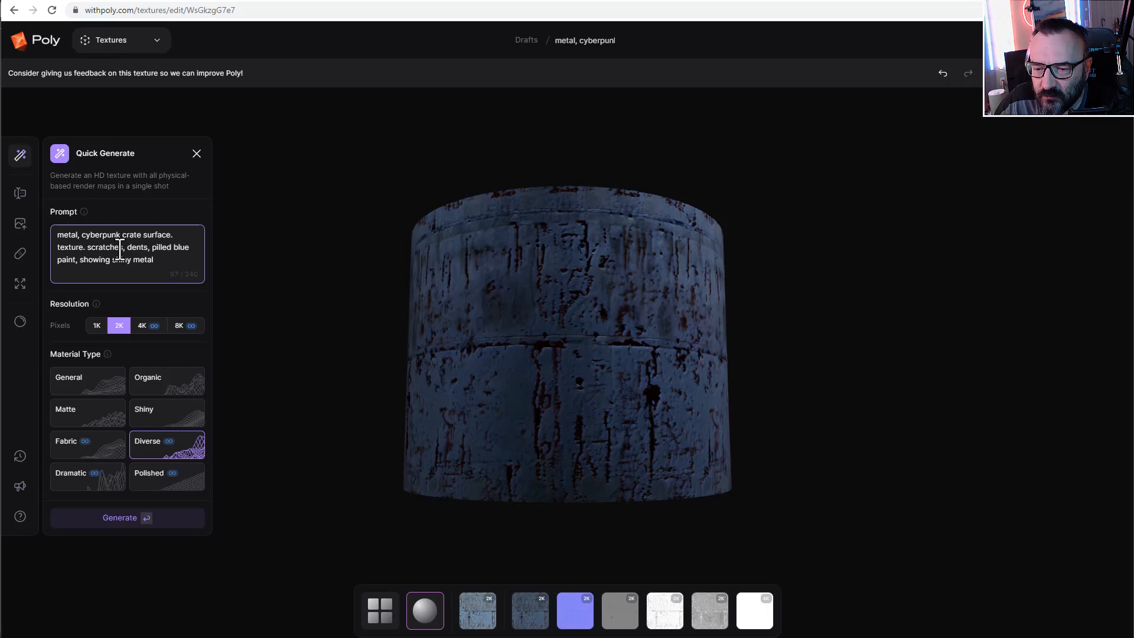
pyautogui.moveTo(397, 343); pyautogui.dragTo(558, 352)
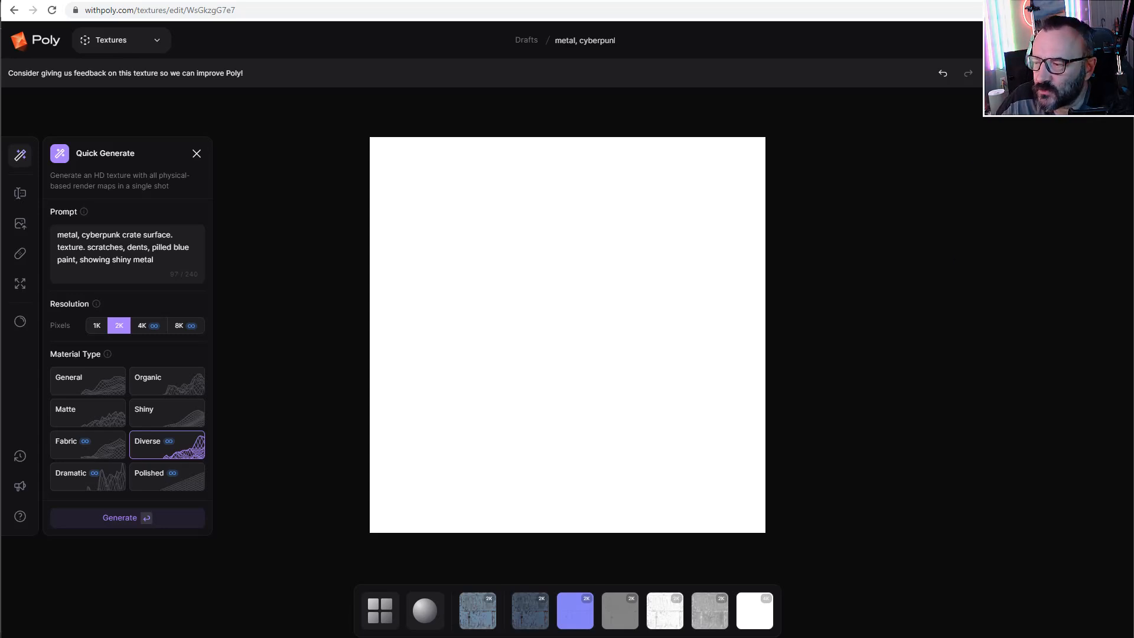
pyautogui.click(1099, 40)
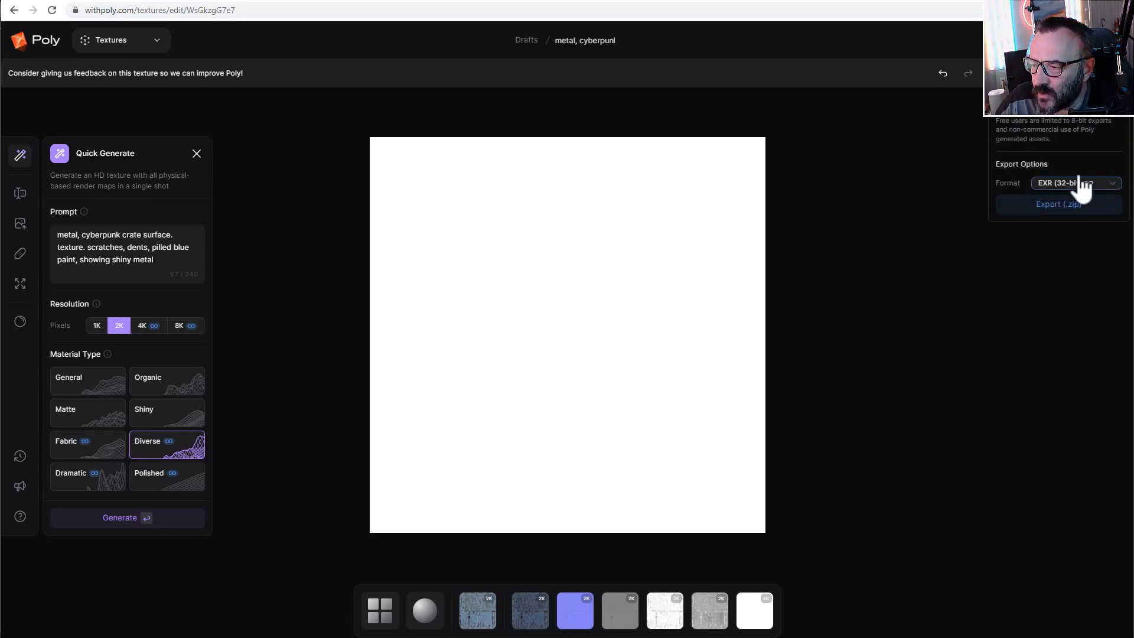
pyautogui.click(1058, 205)
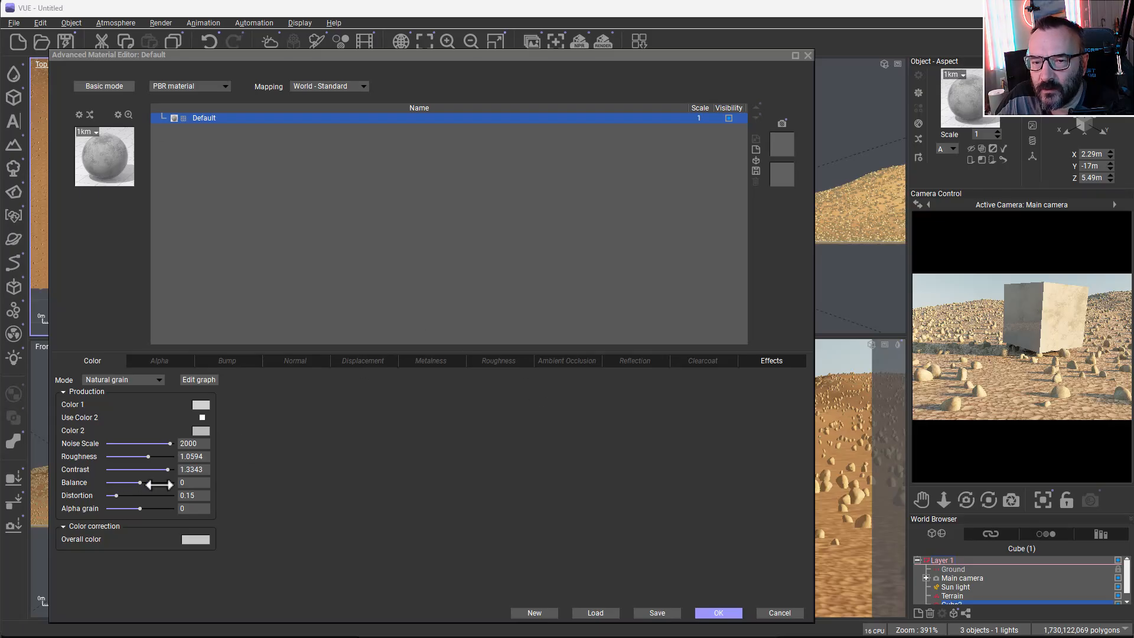
# Step: In VUE, map color_map.exr from the metal crate folder to the material's color without its alpha, and ao_map.exr to ambient occlusion
pyautogui.click(123, 379)
pyautogui.click(103, 398)
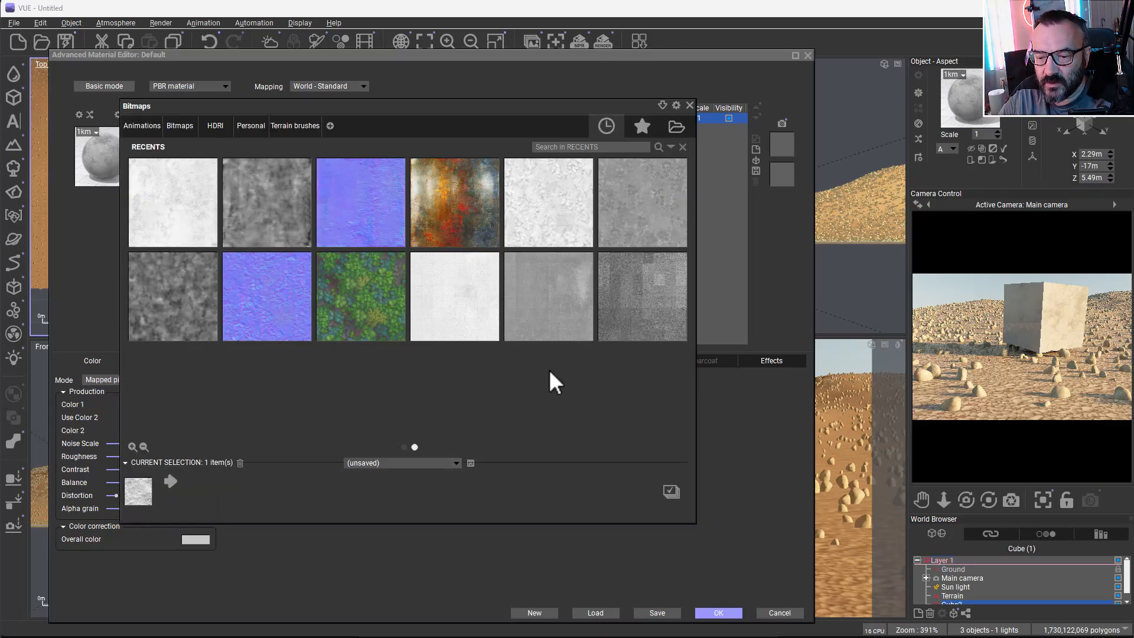
pyautogui.click(674, 129)
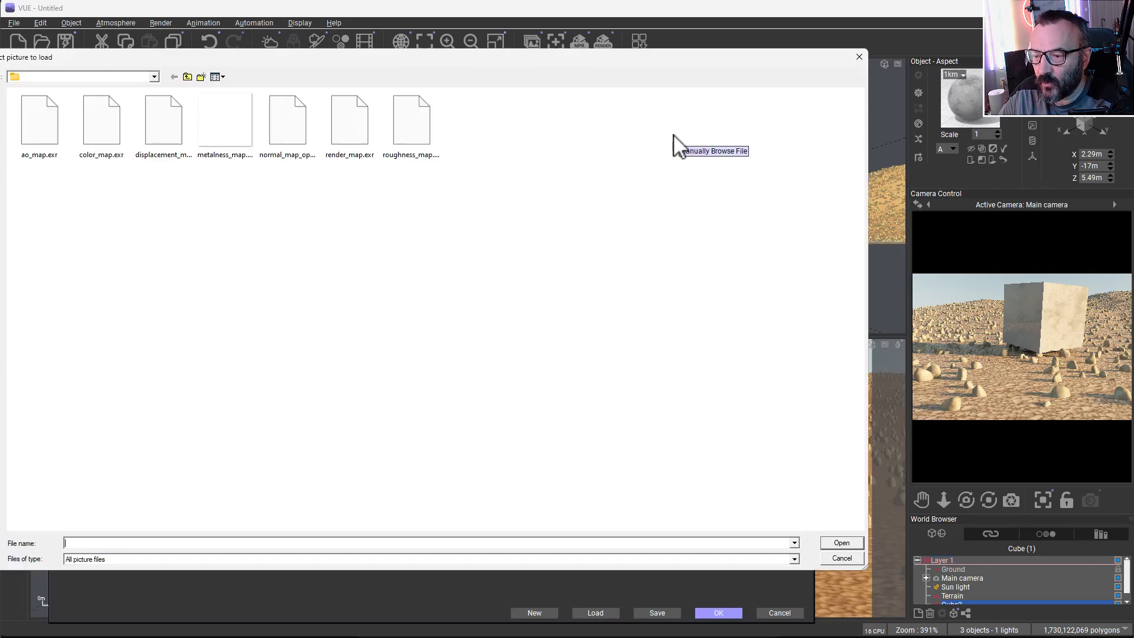
pyautogui.click(188, 77)
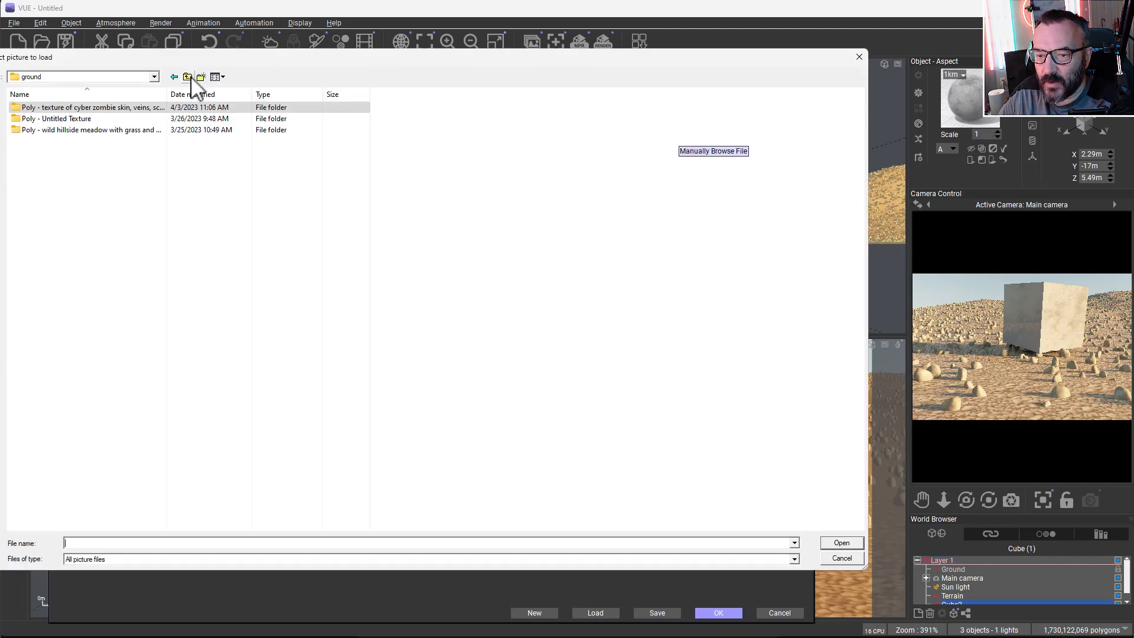
pyautogui.doubleClick(105, 130)
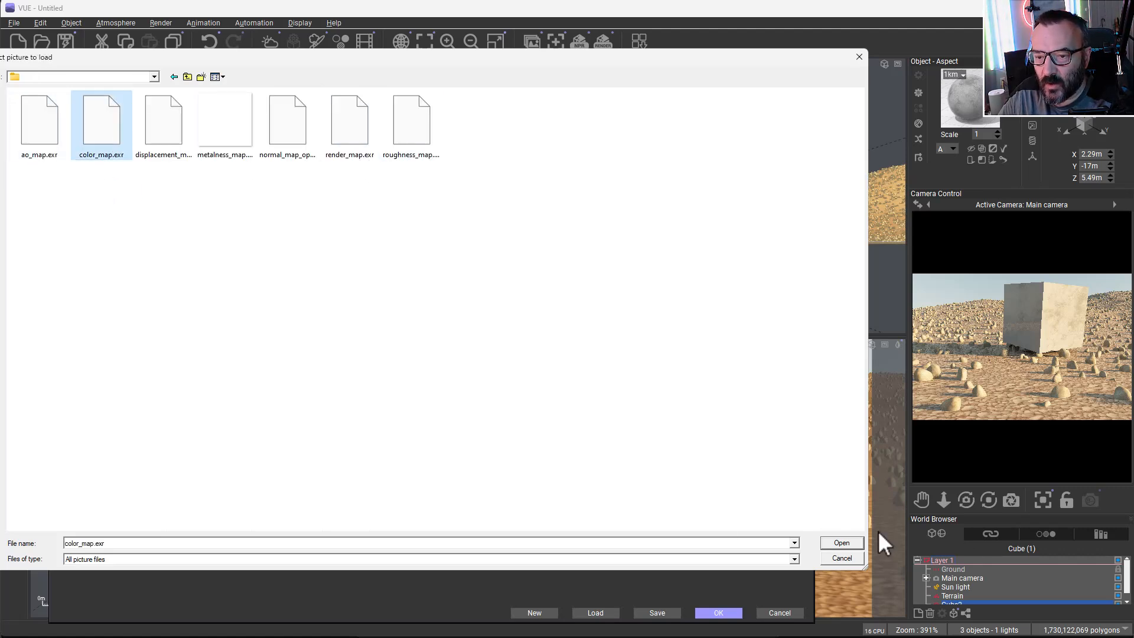
pyautogui.click(850, 539)
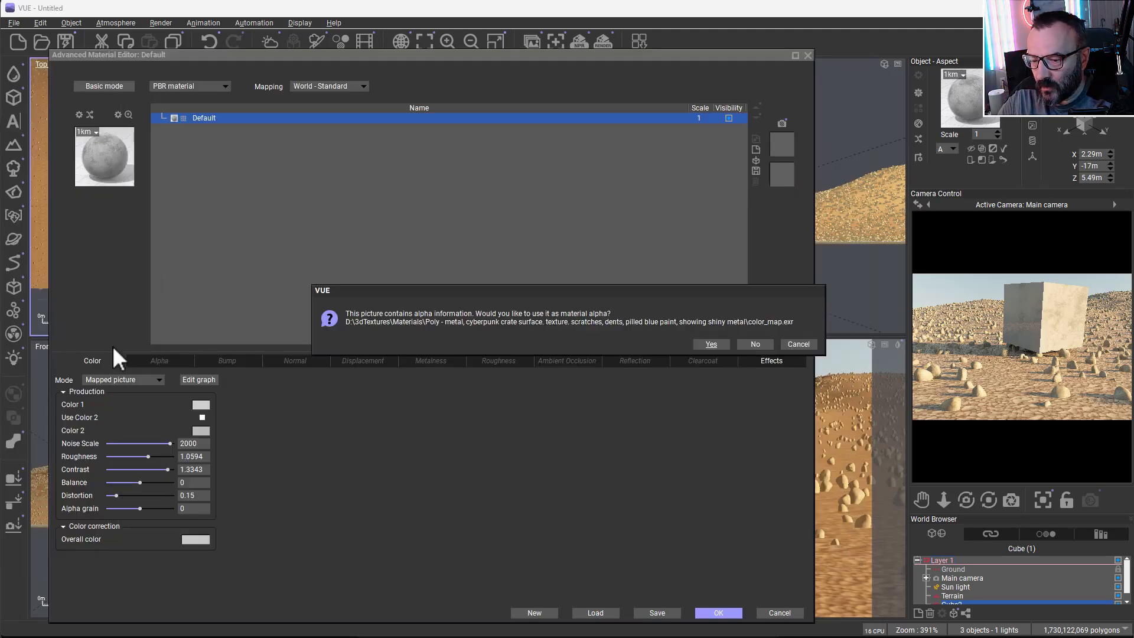
pyautogui.click(755, 344)
pyautogui.click(569, 362)
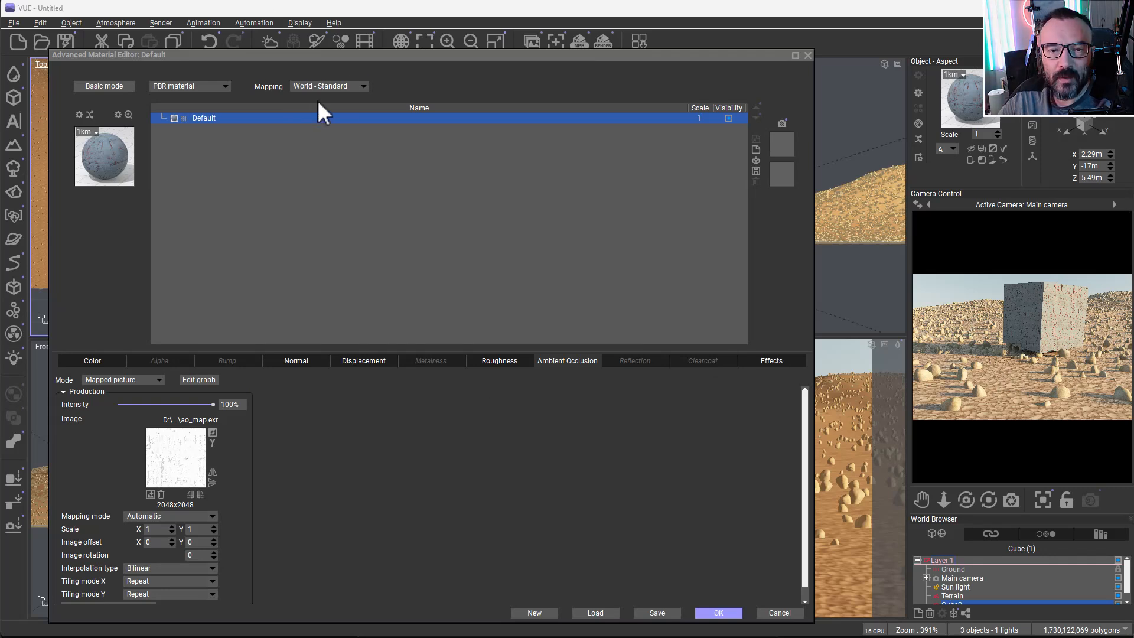
# Step: Set the cube material's mapping to Object - Parametric, check its displacement settings and apply the material
pyautogui.click(364, 87)
pyautogui.click(338, 157)
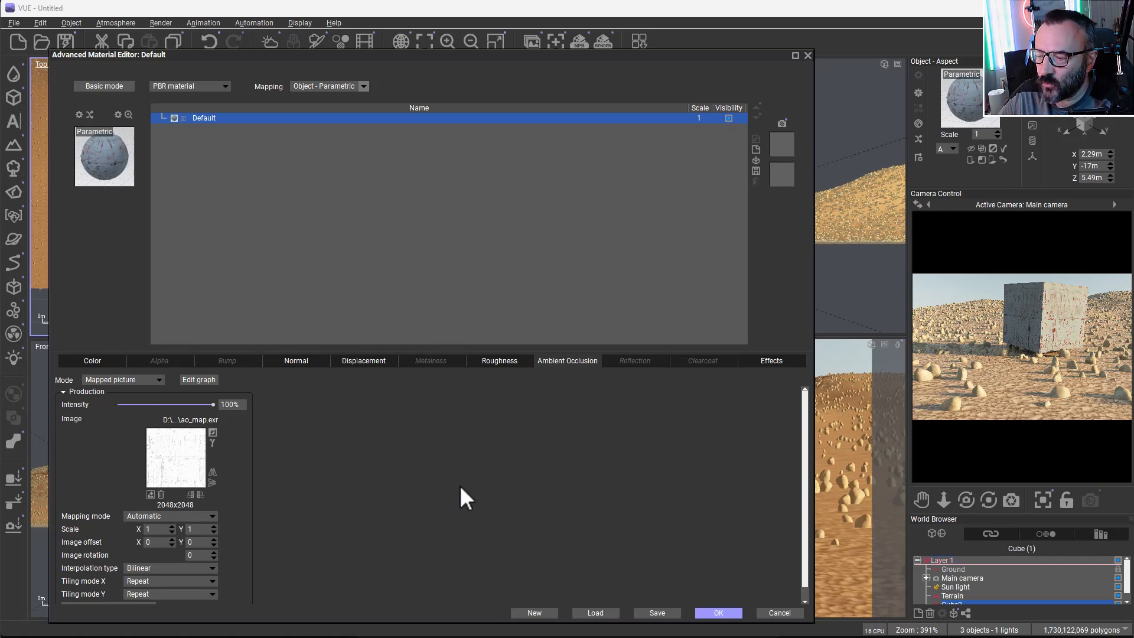
pyautogui.click(372, 363)
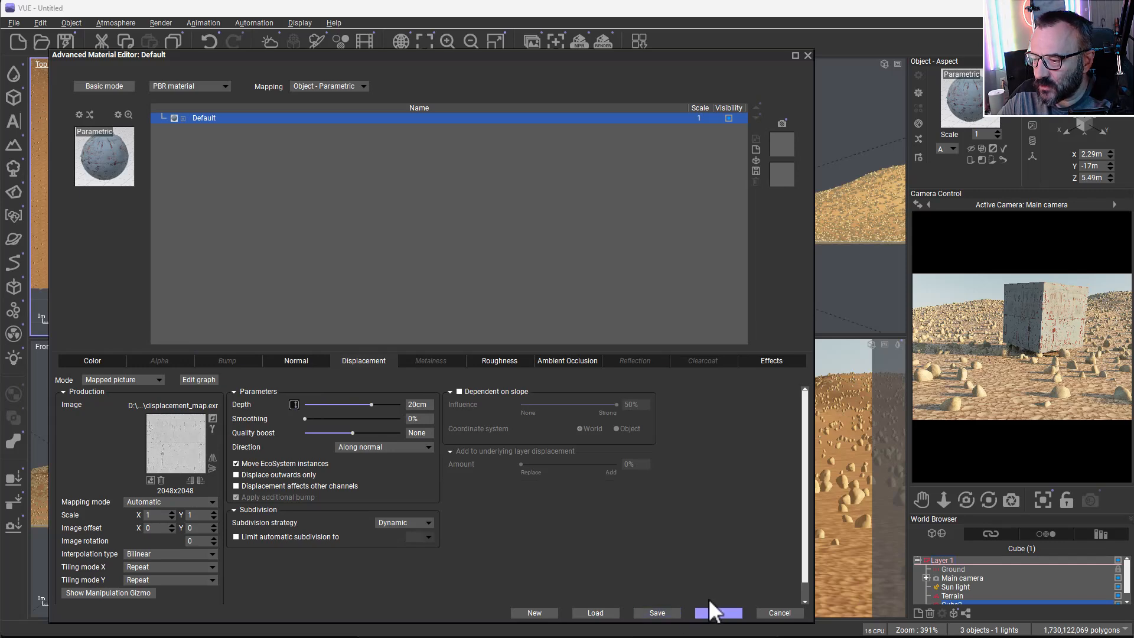
pyautogui.click(718, 612)
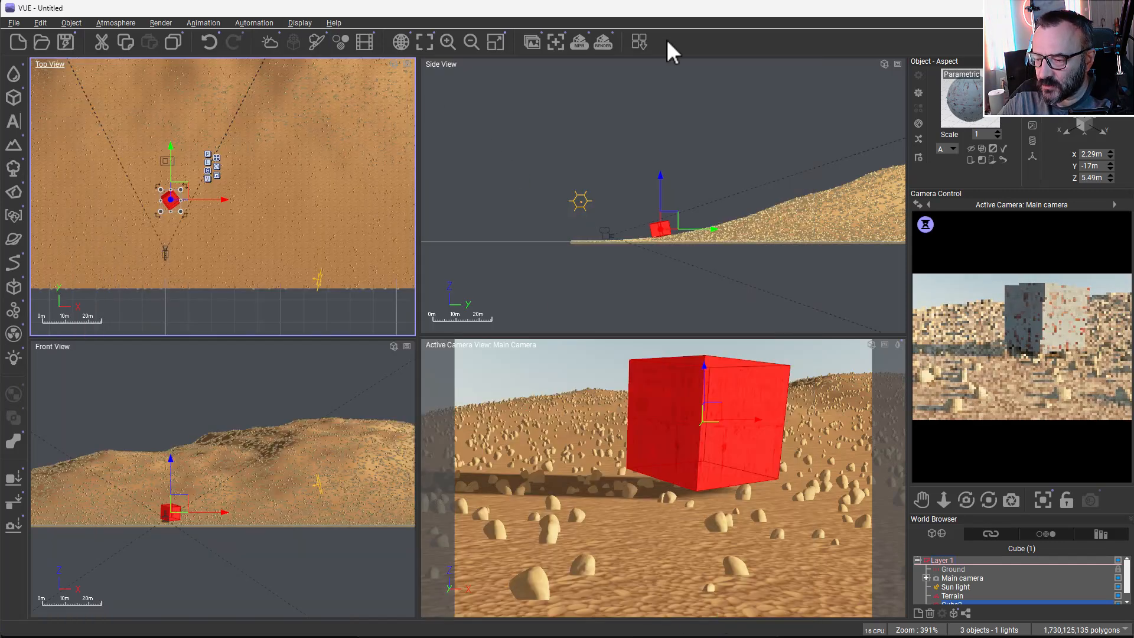
# Step: Render the scene with the metal cube and view the whole rendered image
pyautogui.click(603, 41)
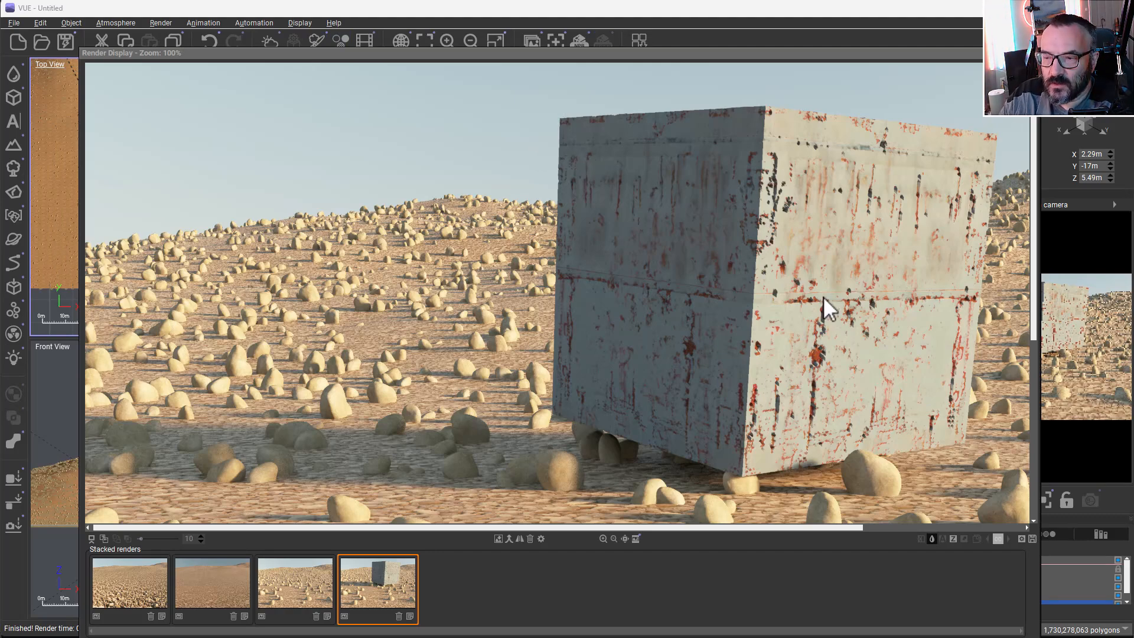
pyautogui.scroll(-2, 548, 366)
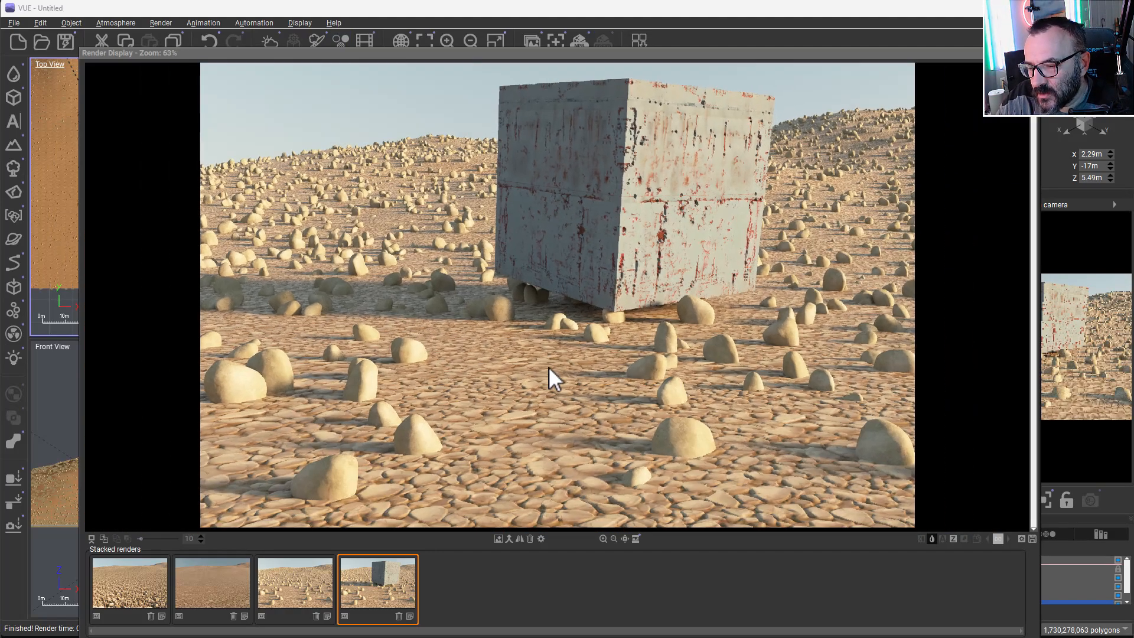